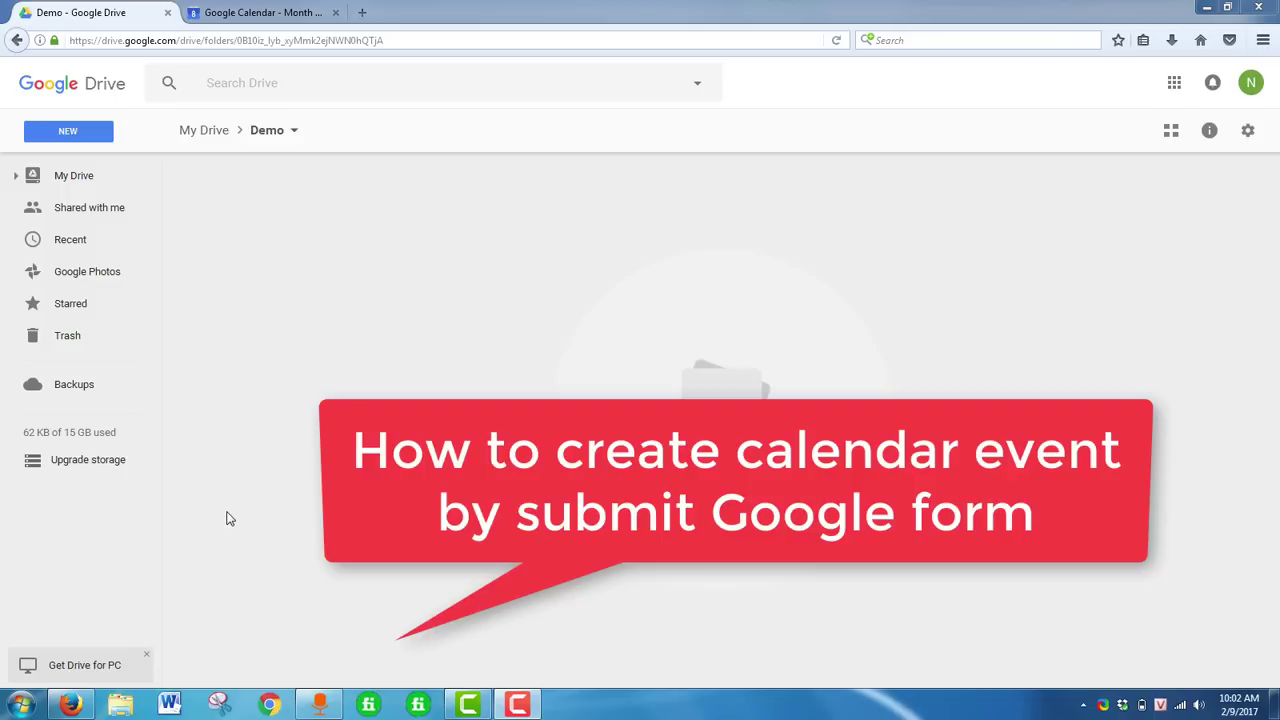
- Create a new blank Google Form in the Demo folder
click(80, 142)
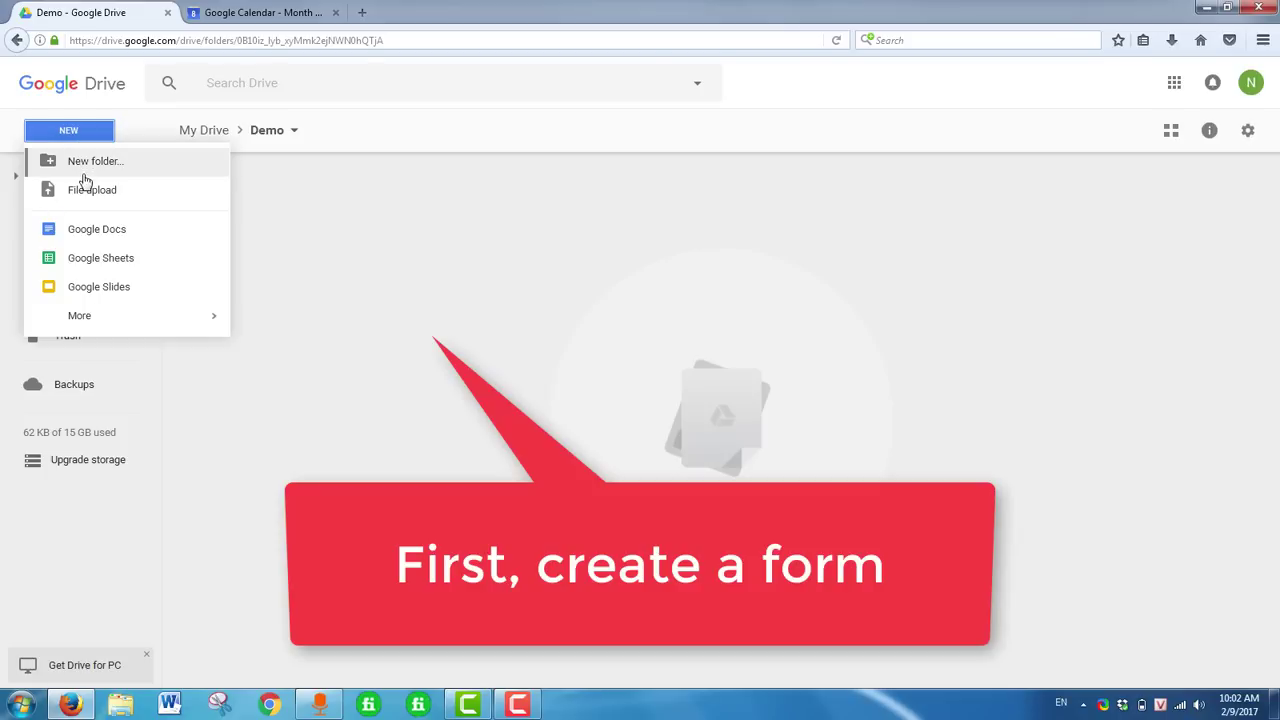
mouse_move(114, 326)
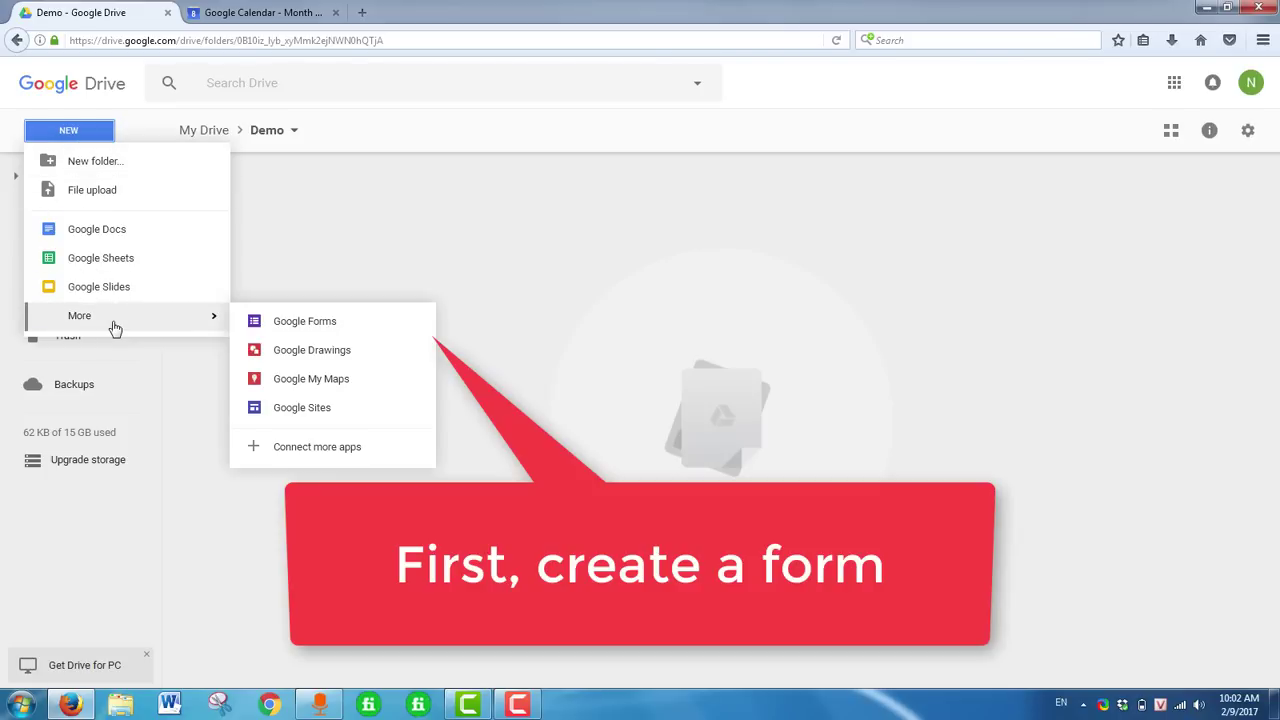
click(259, 334)
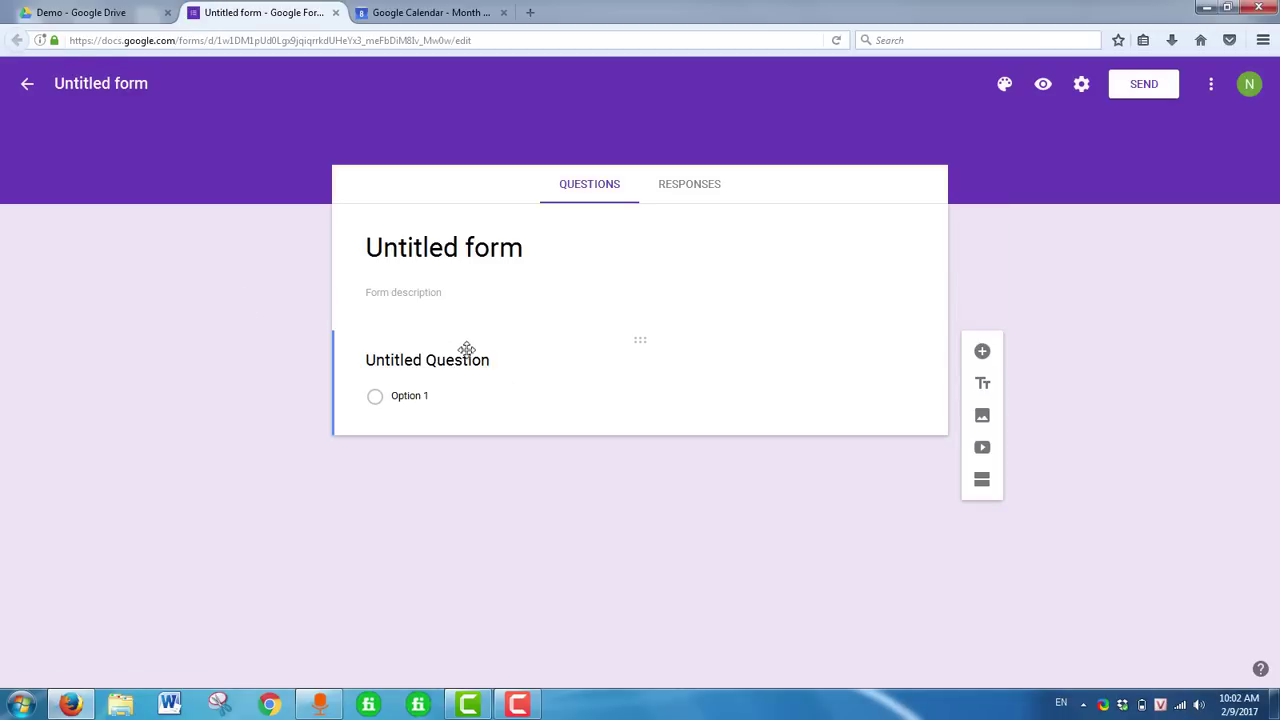
- Replace the first question's text with "Title"
click(481, 366)
drag(496, 372, 281, 341)
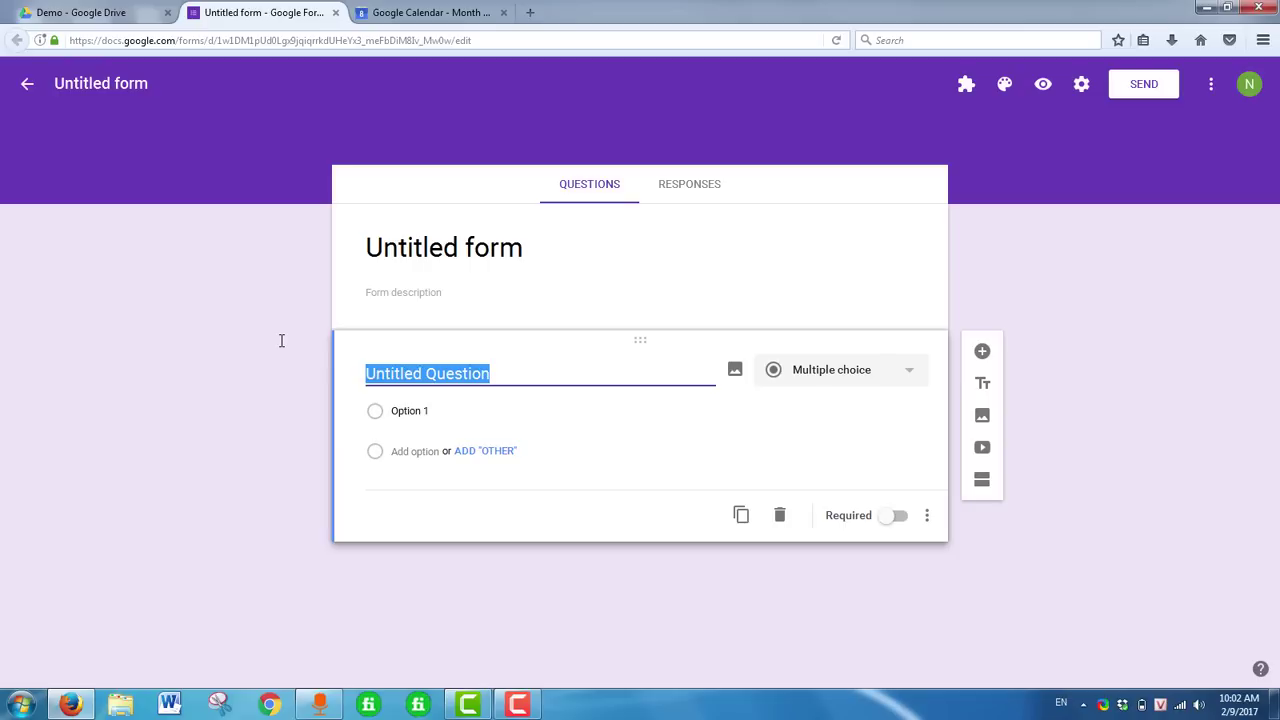
text(St)
key(BackSpace)
key(BackSpace)
text(Title)
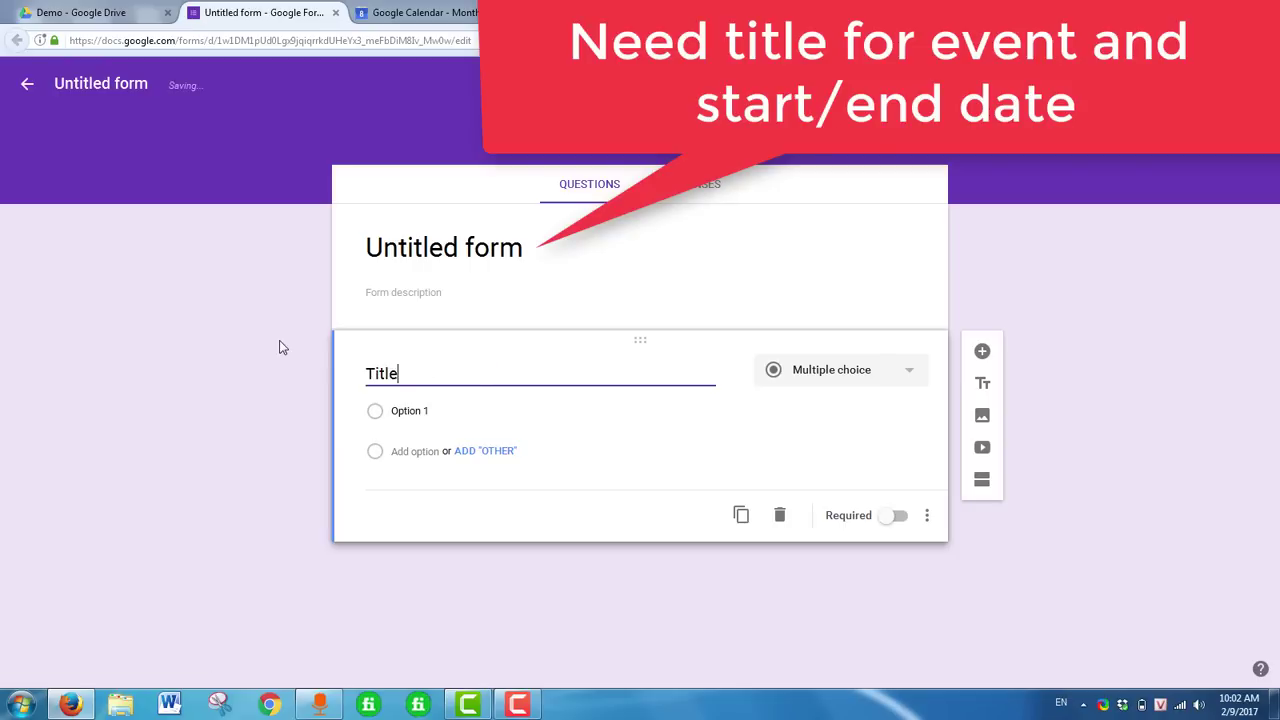
- Add two more questions to the form, named "Start date" and "End date"
click(982, 351)
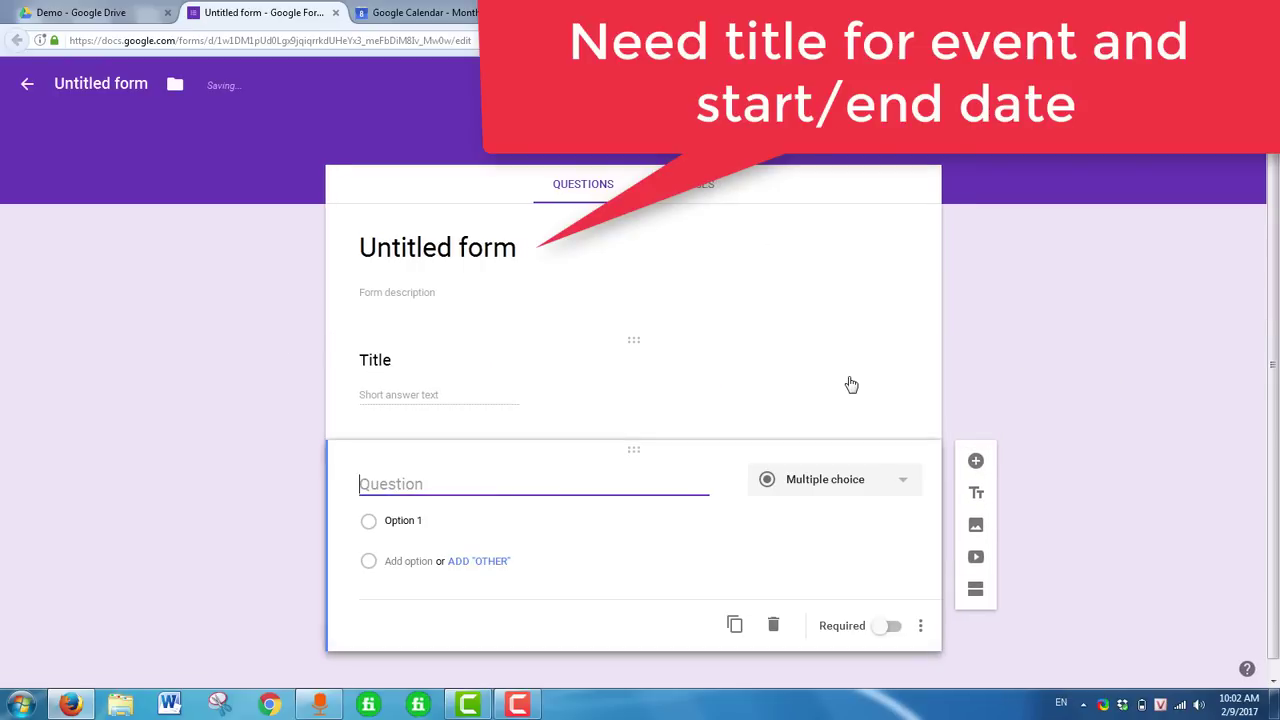
text(Start date)
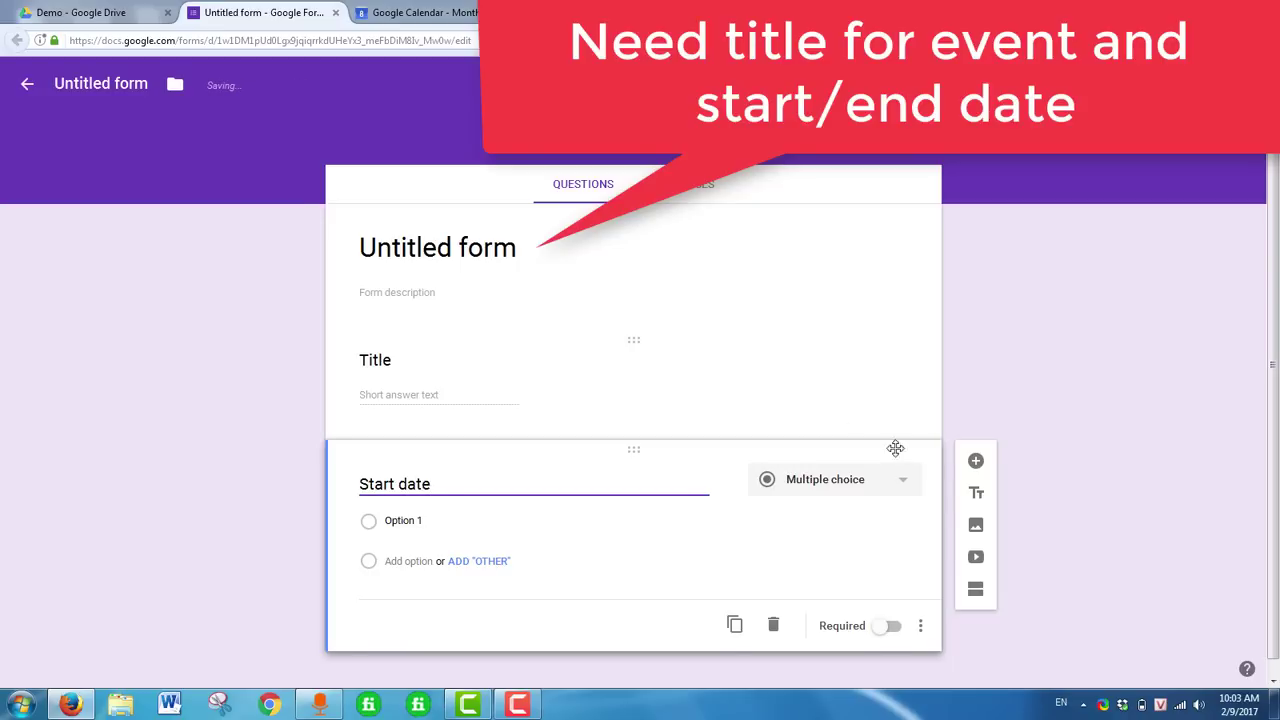
click(976, 461)
text(End date)
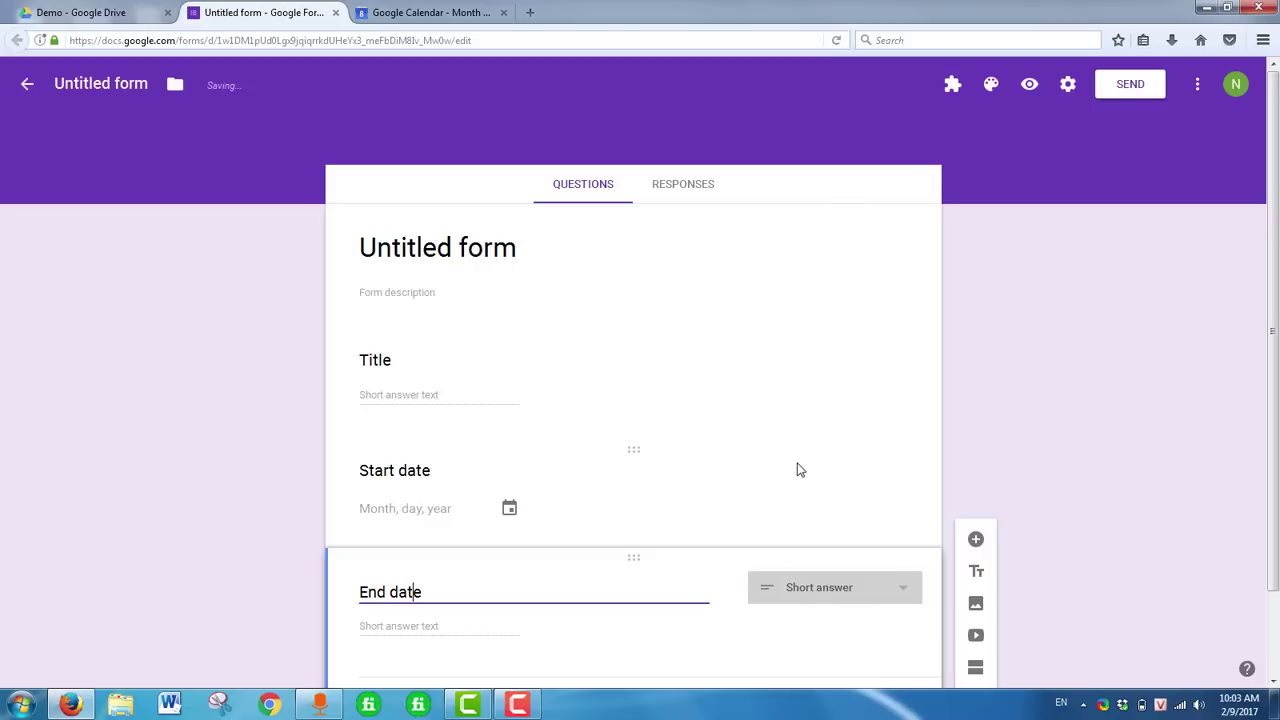
- Rename the end date question as "Event's End date"
text(Eents)
key(BackSpace)
key(BackSpace)
key(BackSpace)
key(BackSpace)
text(vent's)
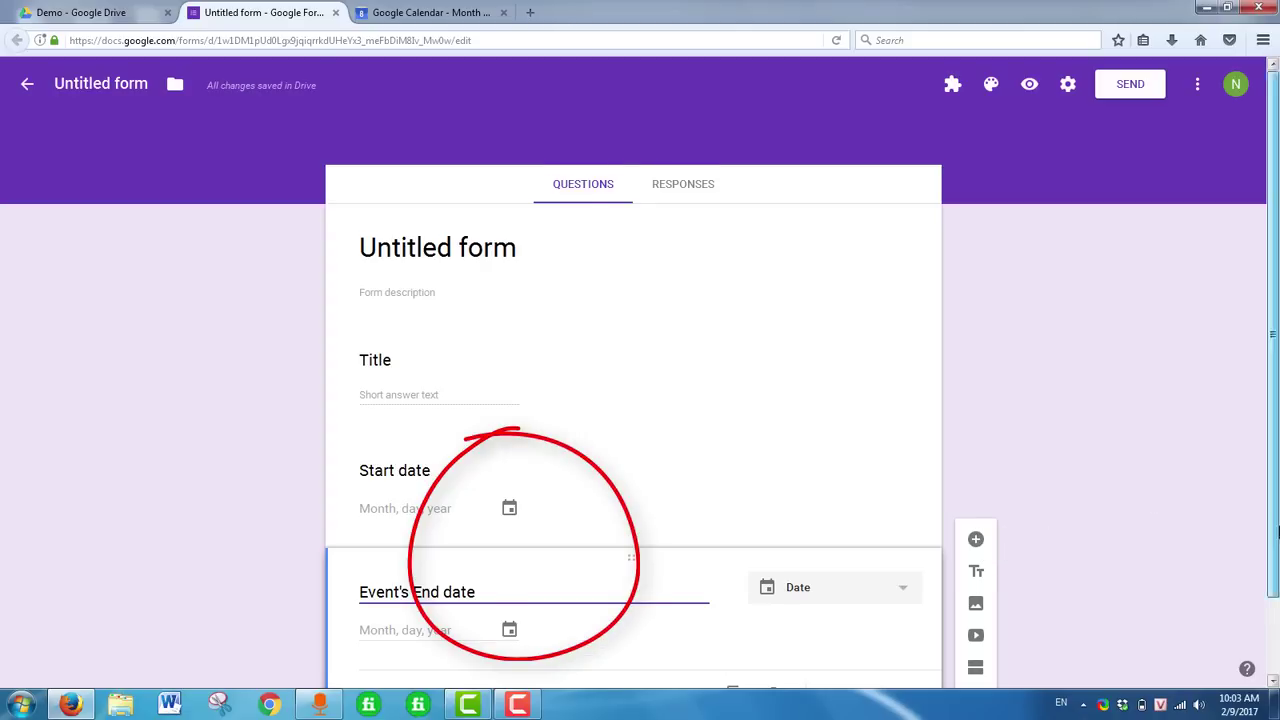
- Make both the "Event's End date" and "Start date" questions required
scroll(1277, 527, down, 1)
click(891, 643)
click(896, 438)
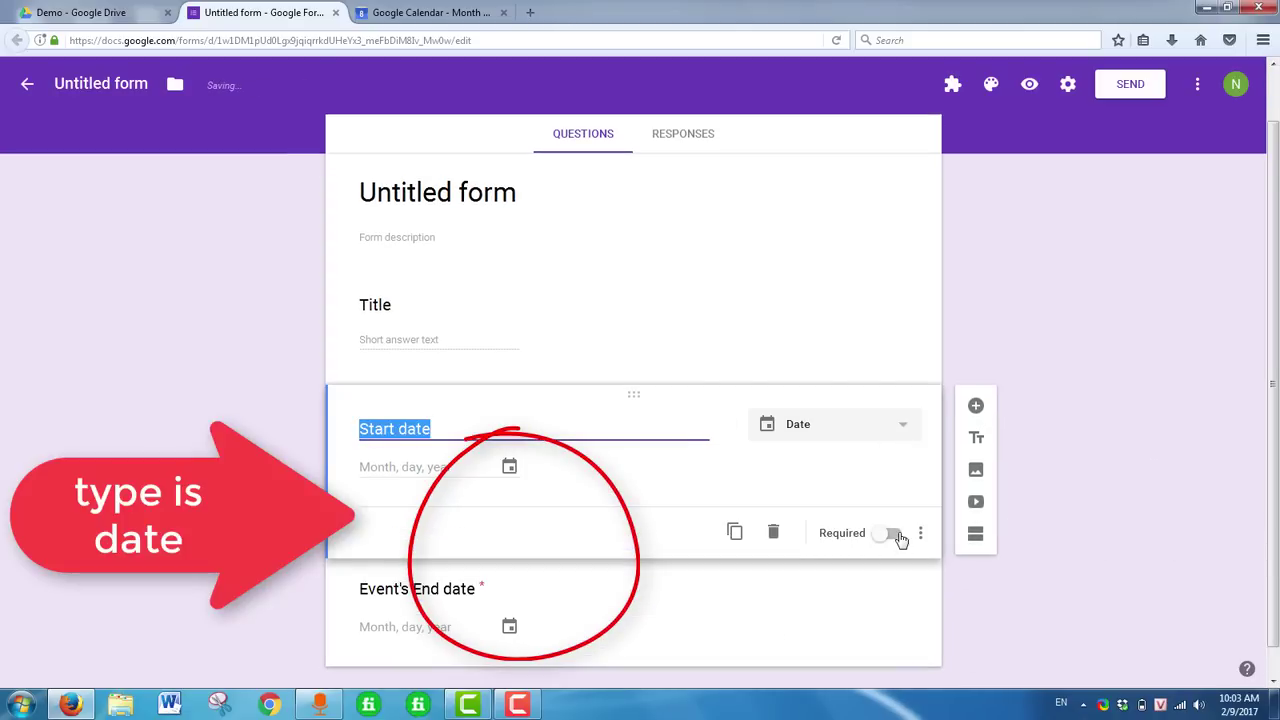
click(893, 533)
click(912, 645)
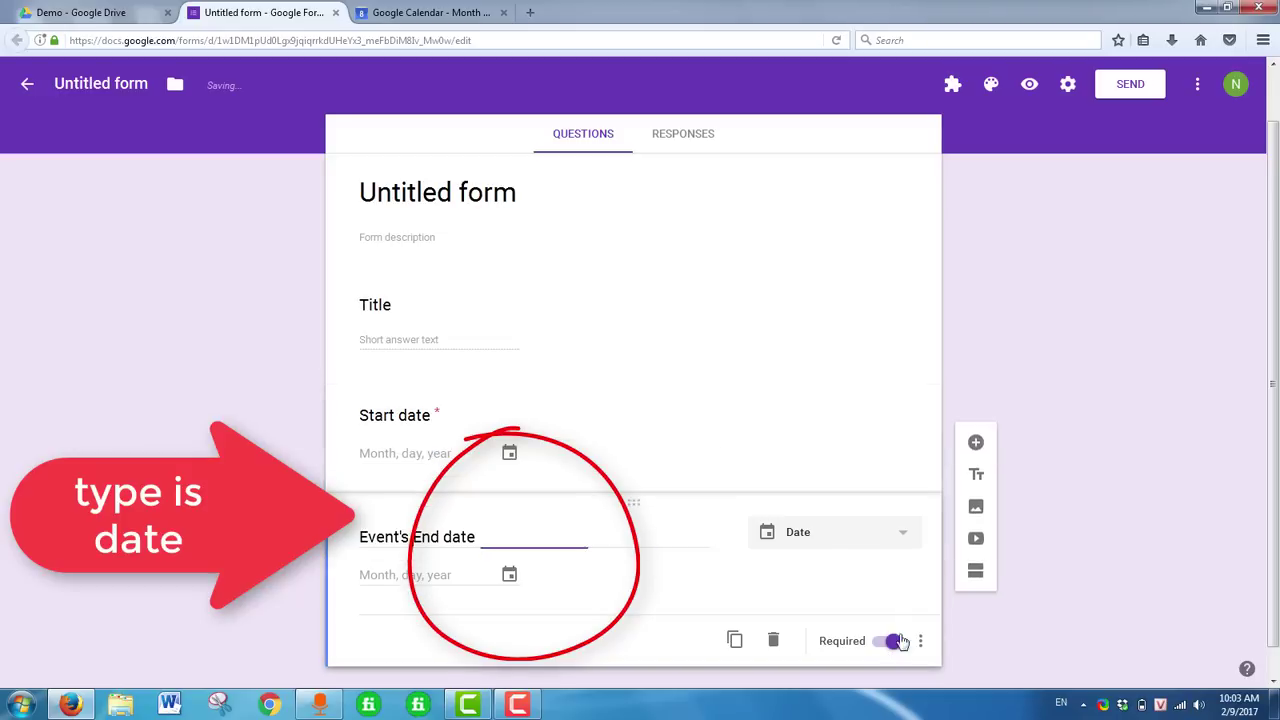
- Add two more questions below the date questions, named "Location" and "Note"
click(978, 515)
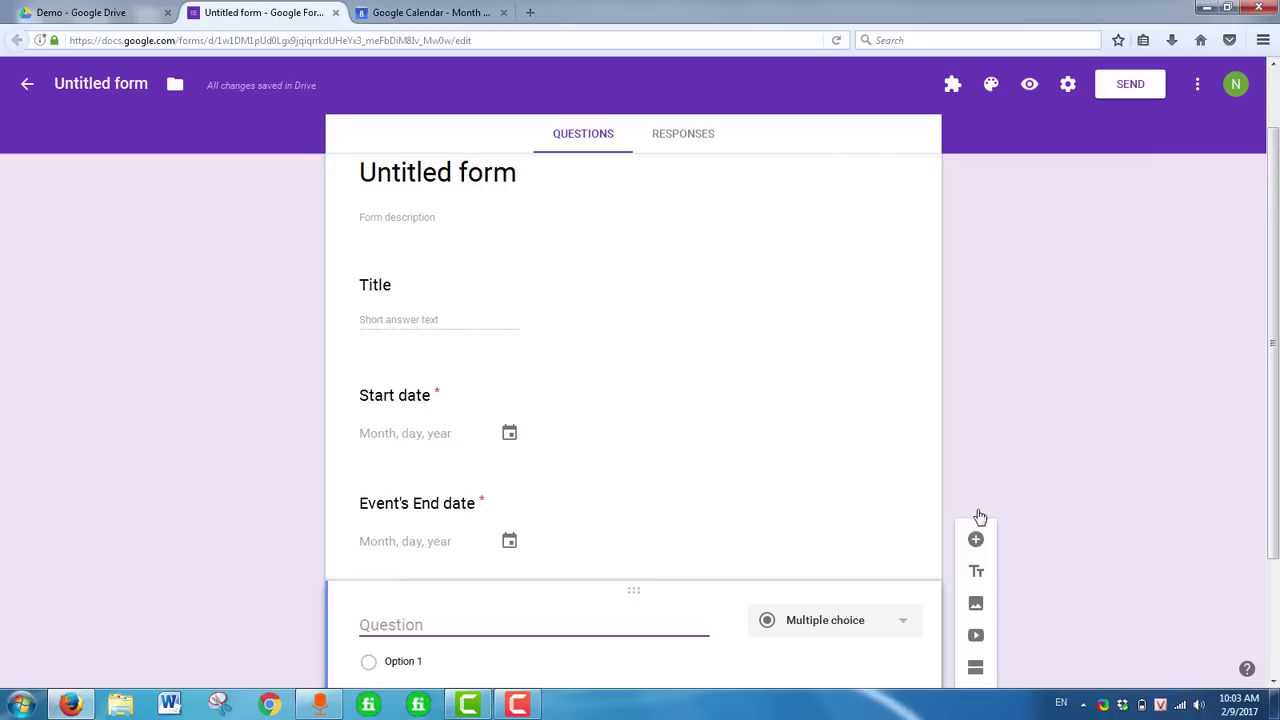
text(Location)
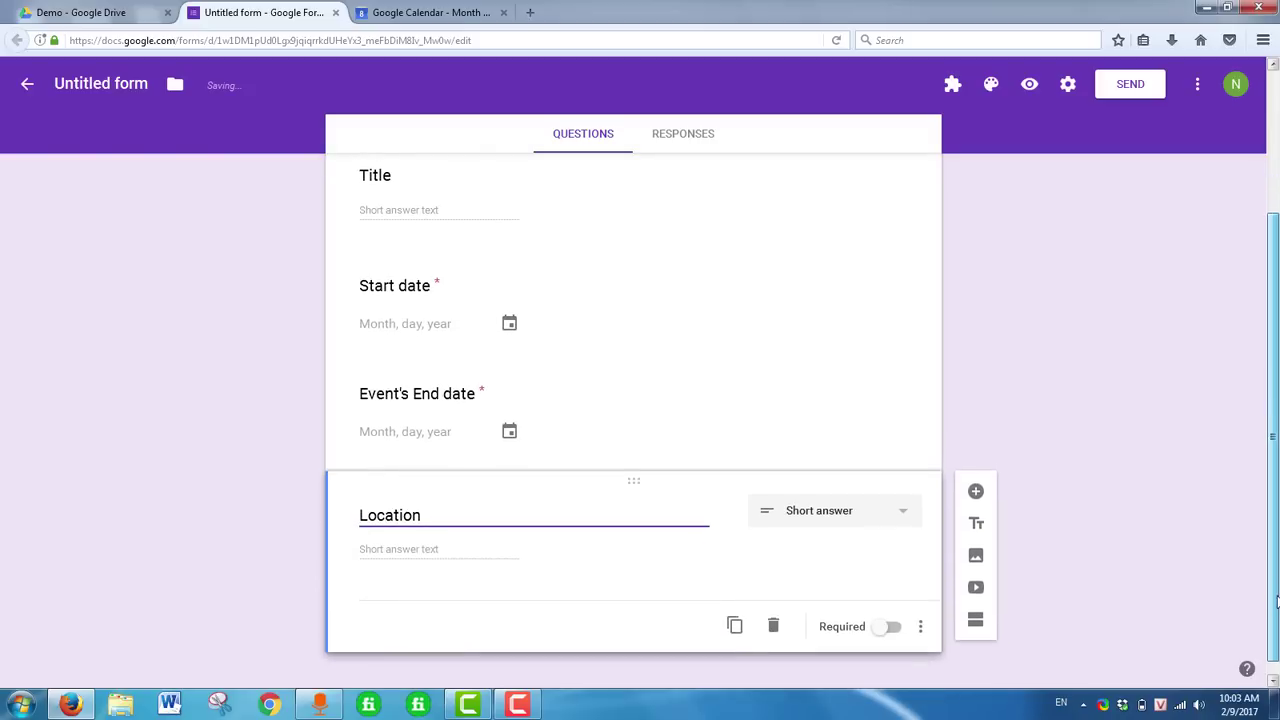
click(975, 487)
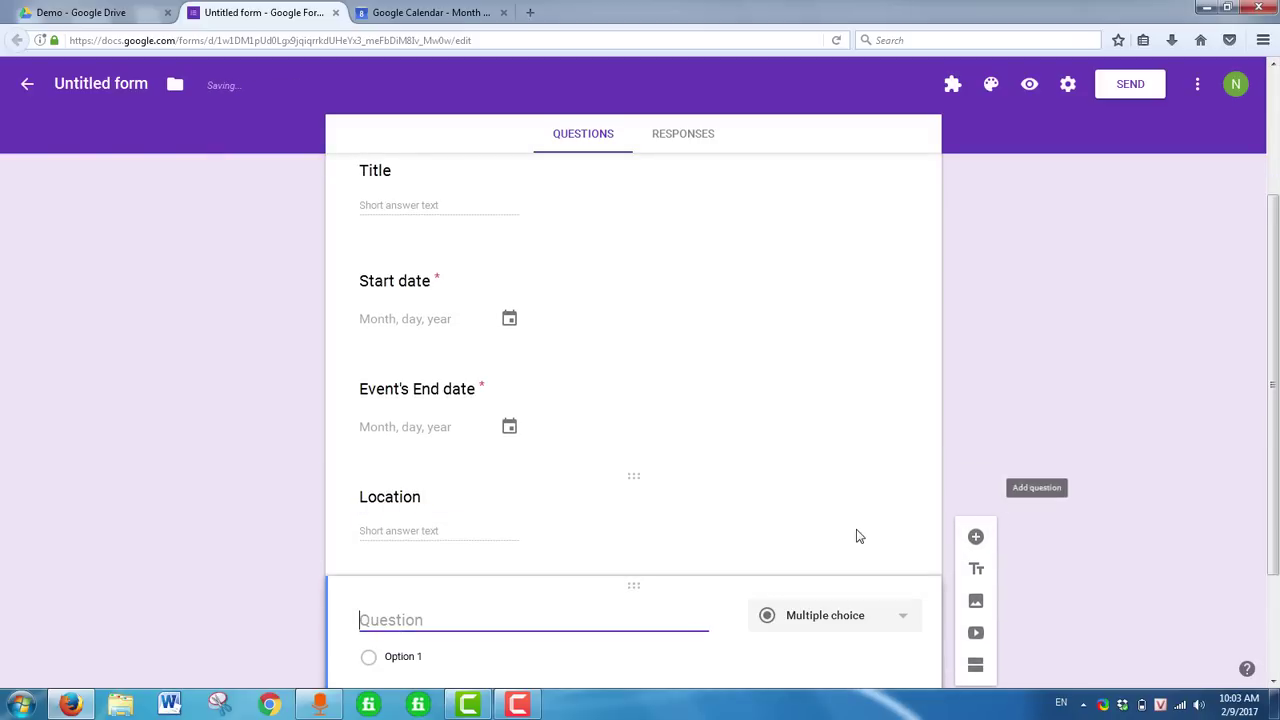
text(Note)
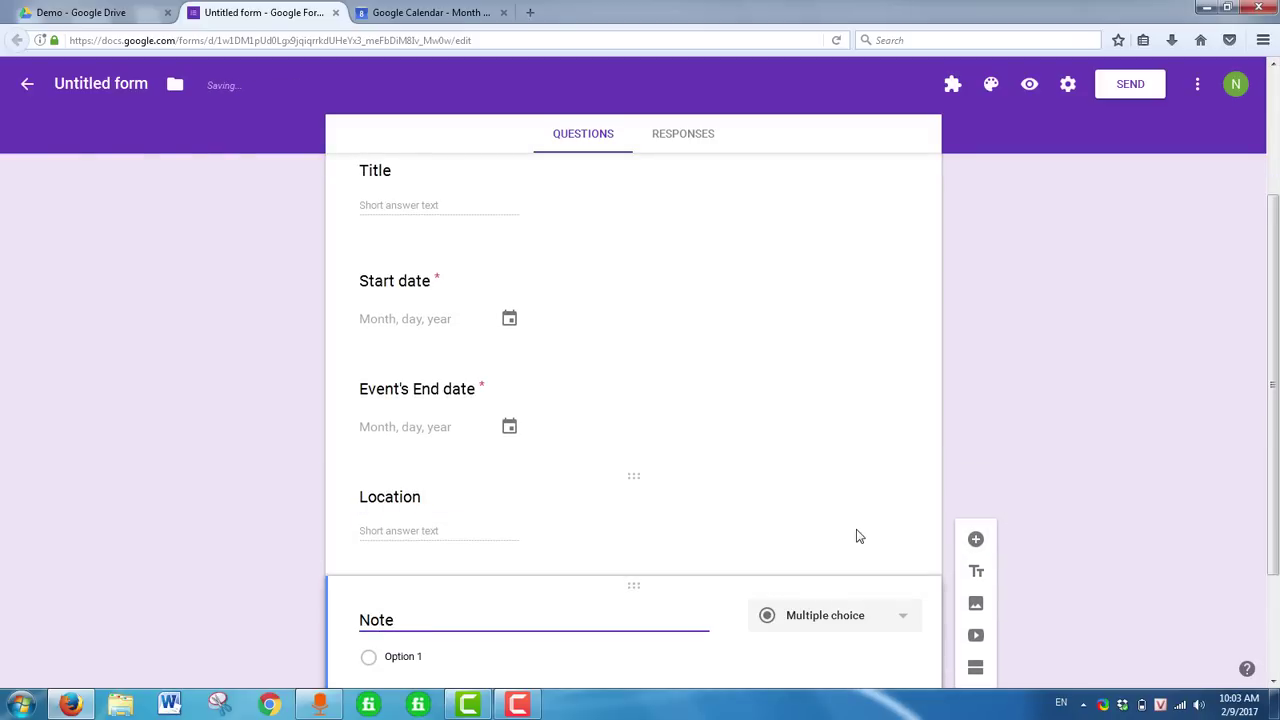
- Preview the form and fill in the title "My title", start date 02/09/2017 and end date 02/10/2017
click(1030, 85)
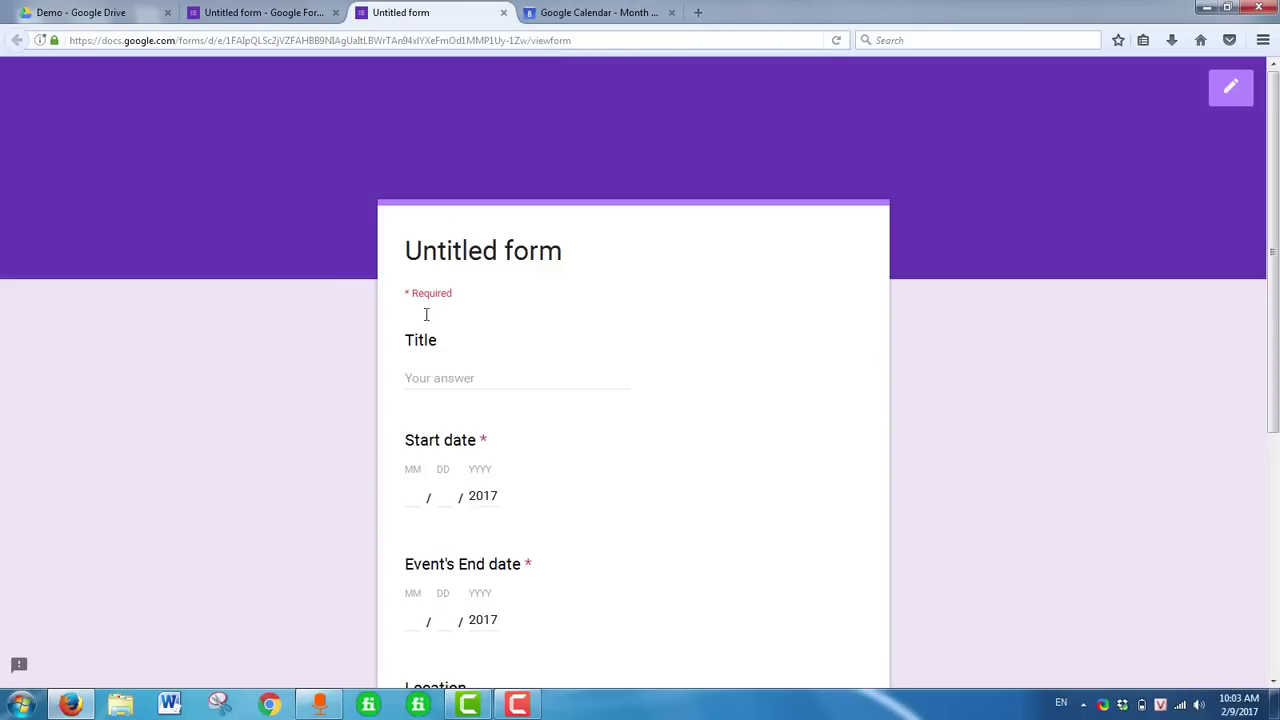
text(My title)
key(Tab)
key(Tab)
key(Tab)
text(10)
key(Tab)
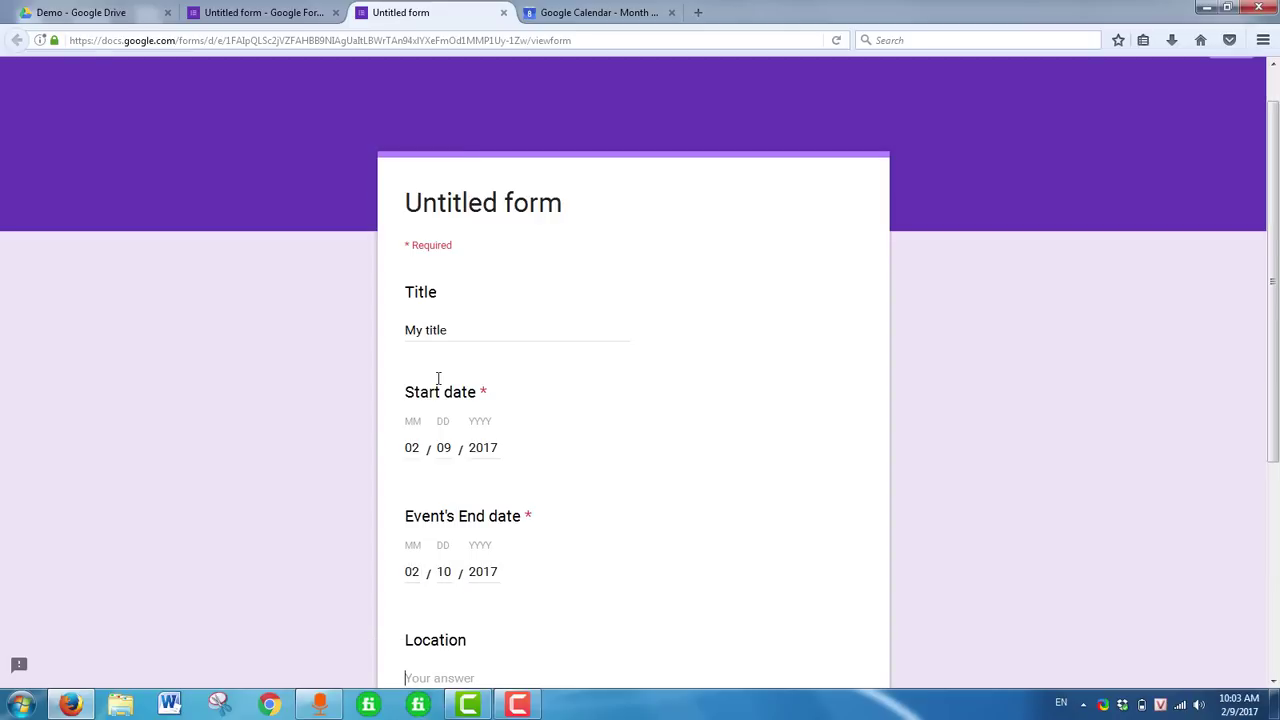
- Enter "Viet nam" as the location and "Hello world" as the note, and submit the response
text(Viet nam)
key(Tab)
text(Hello)
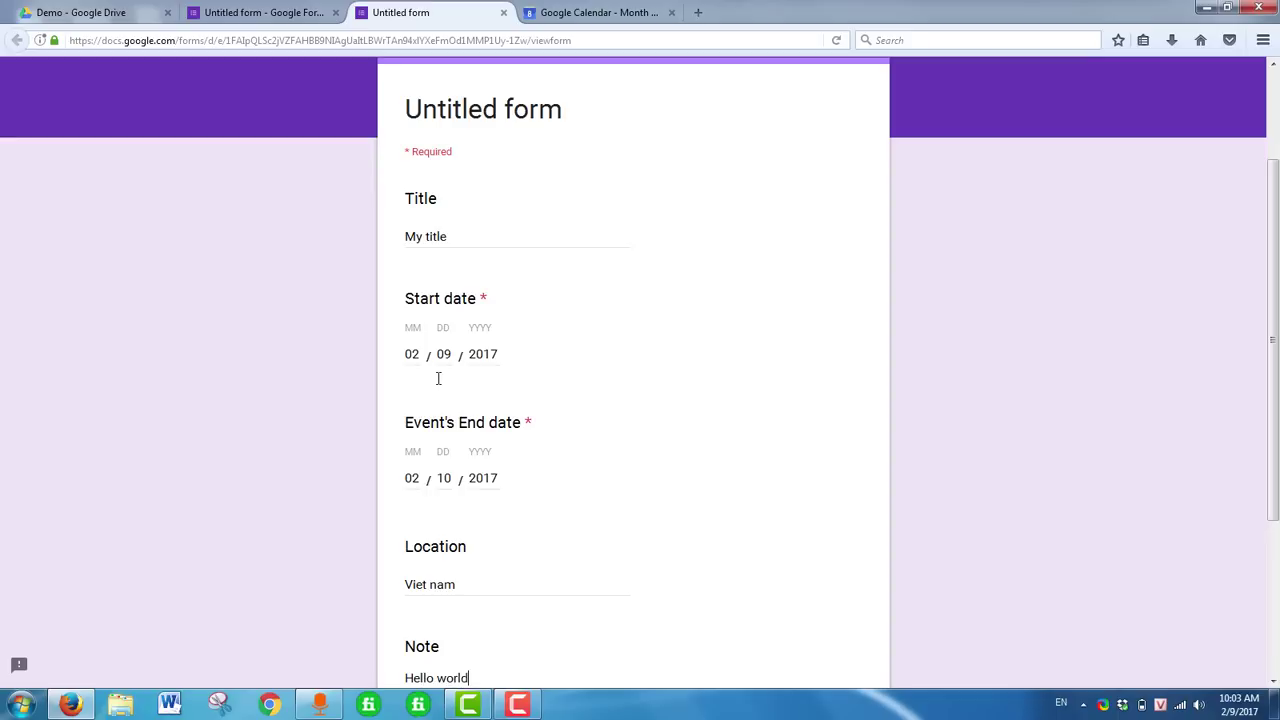
scroll(1055, 303, down, 4)
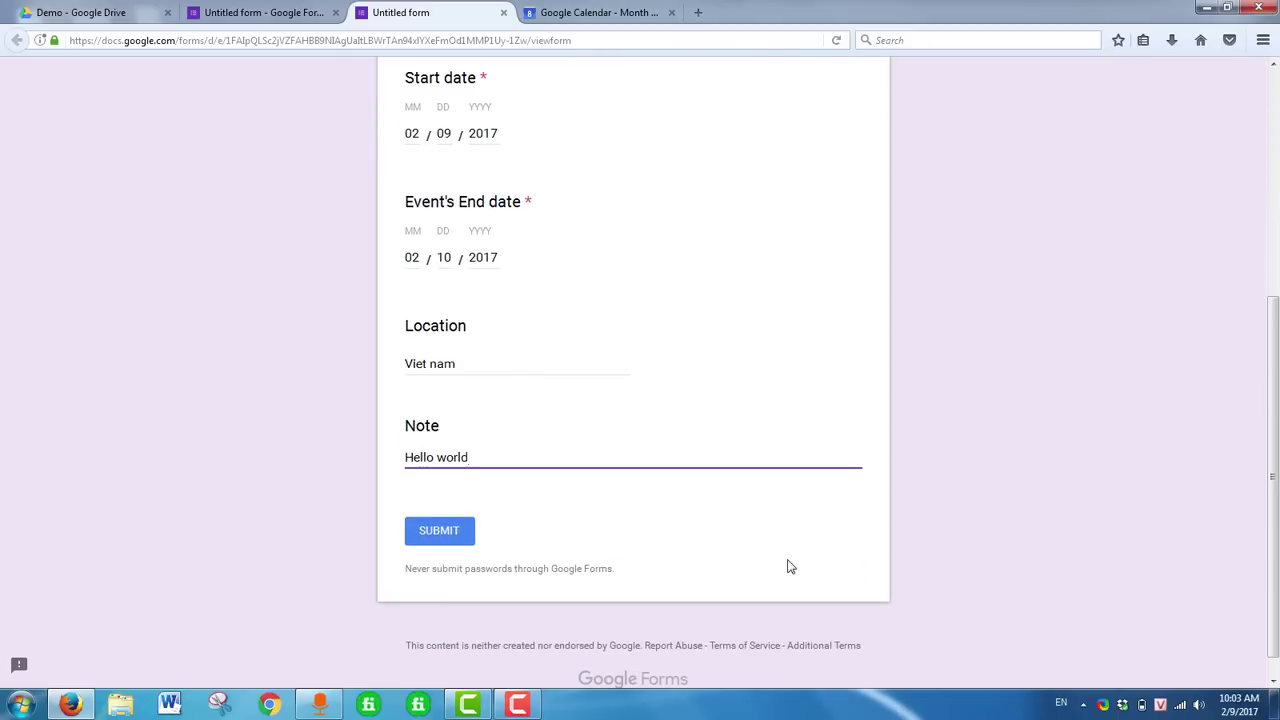
click(439, 531)
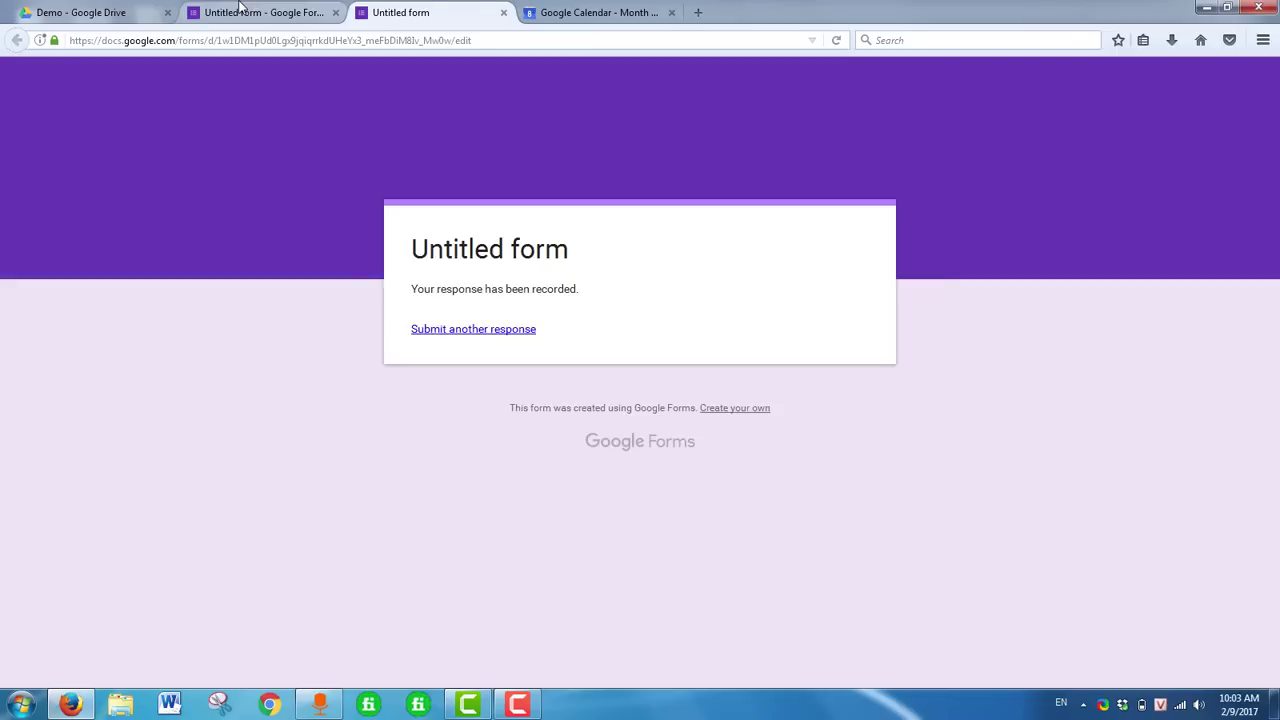
- Return to the form editor and create a new spreadsheet for the form's responses
key(ctrl+Page_Up)
click(716, 138)
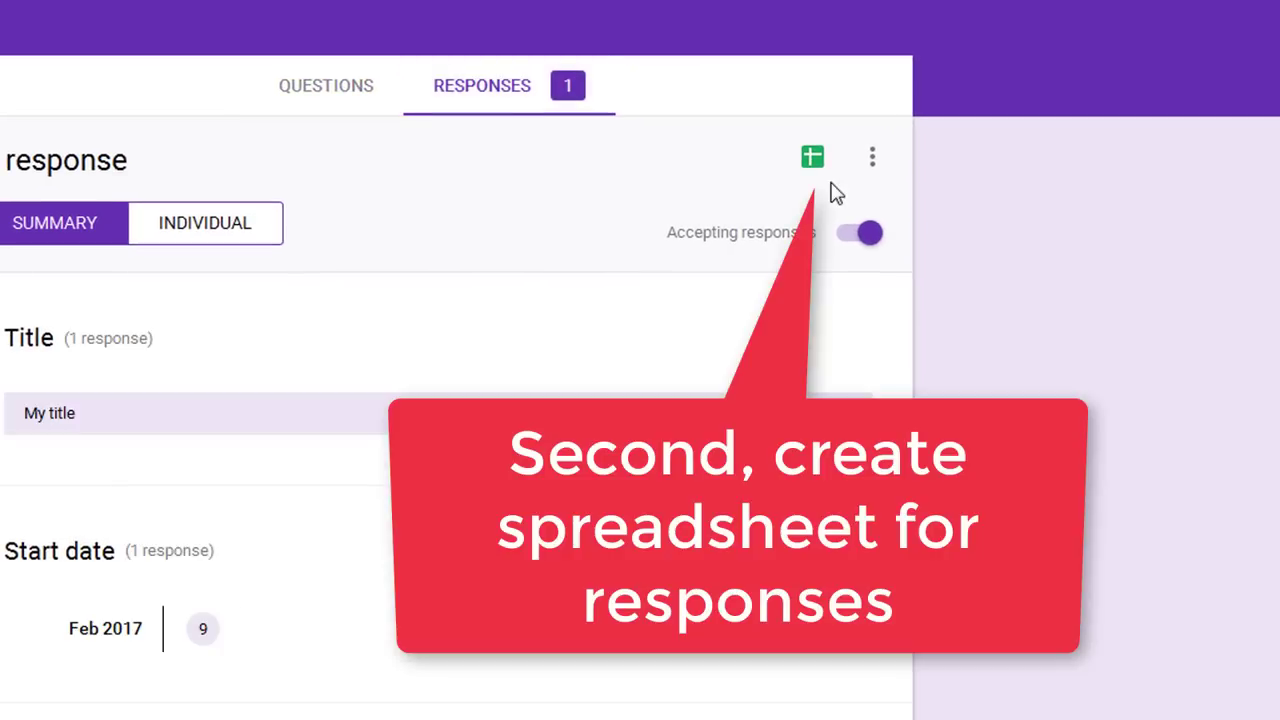
click(813, 158)
click(708, 250)
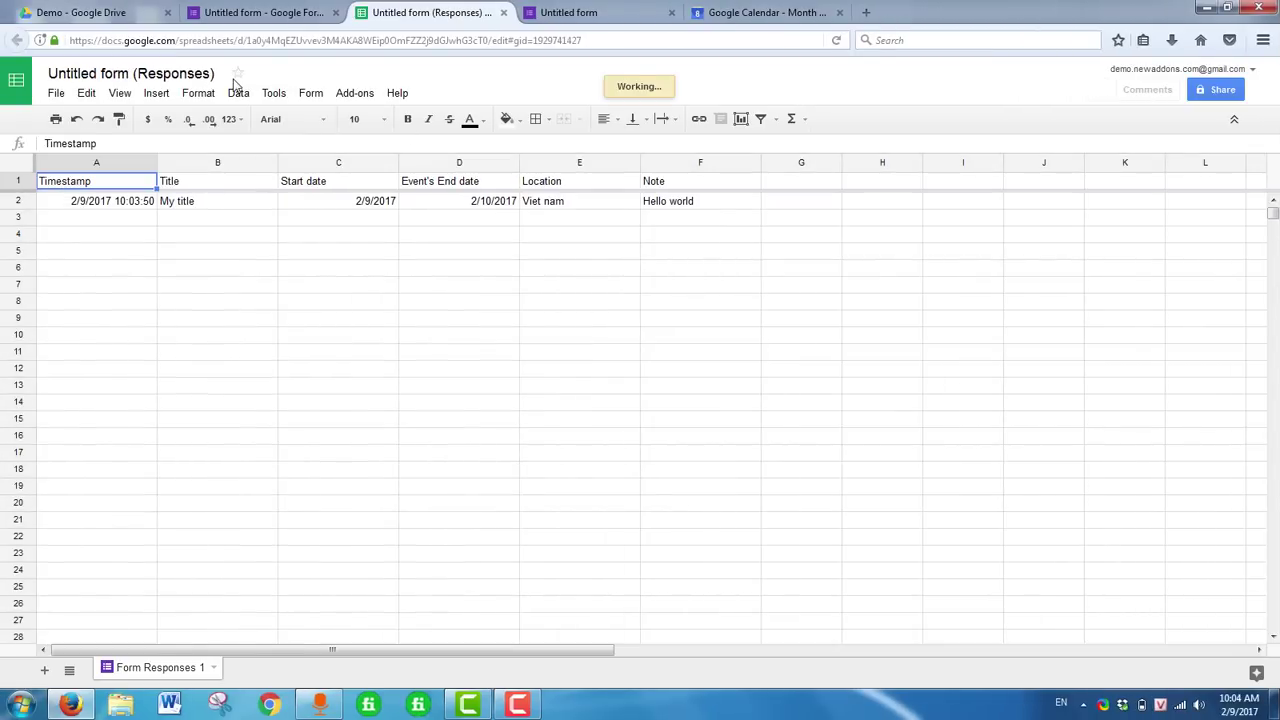
- Search the spreadsheet add-on store for "calendar" and open the details of Calendar Events Creator
click(346, 97)
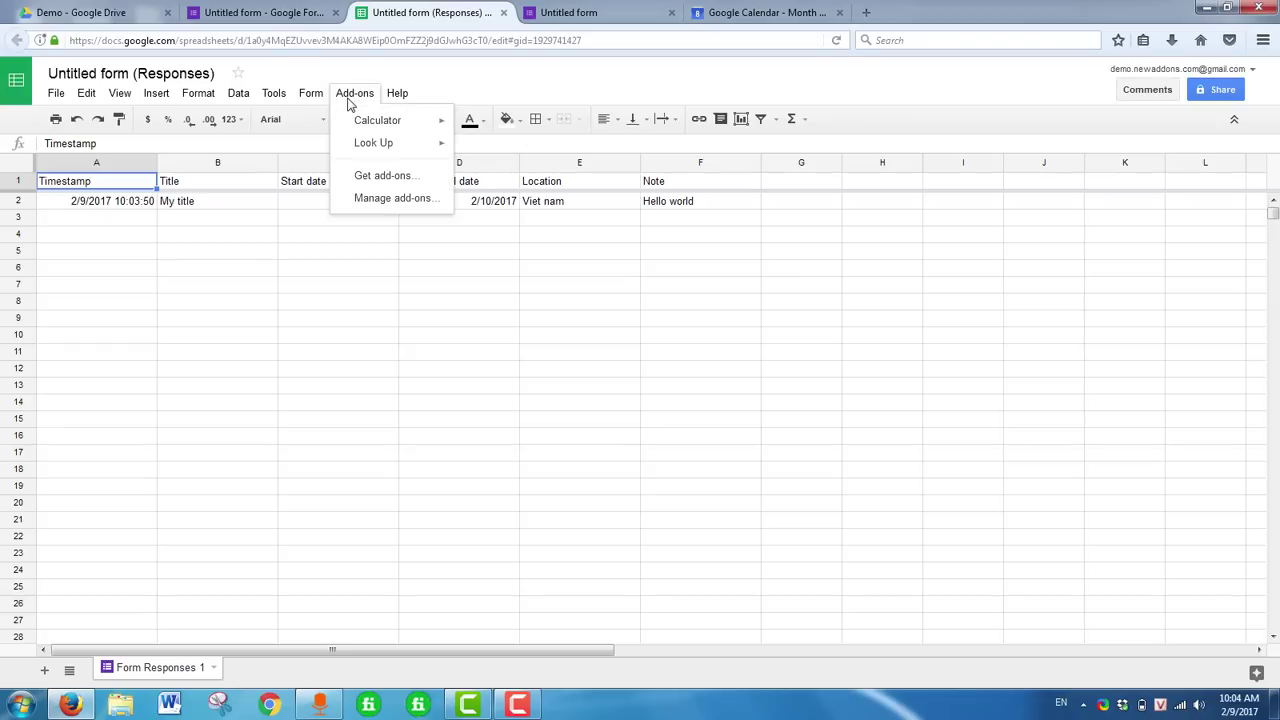
click(362, 177)
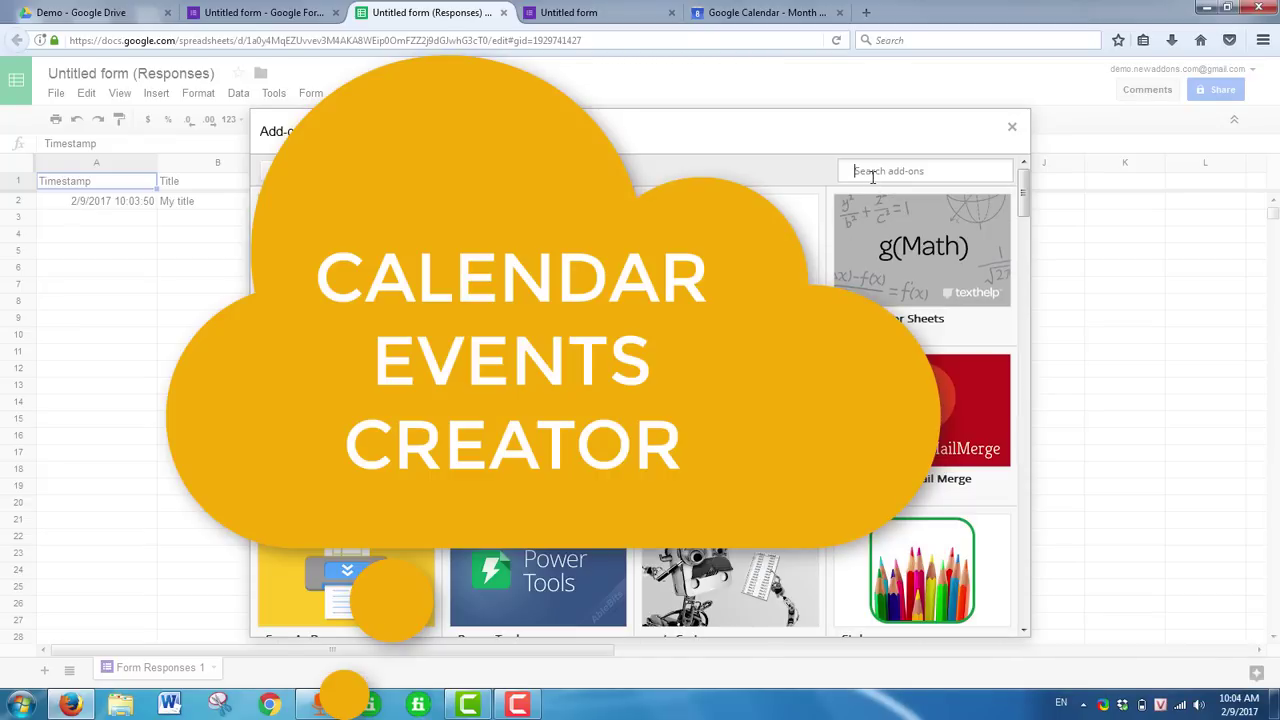
text(calendar)
key(Return)
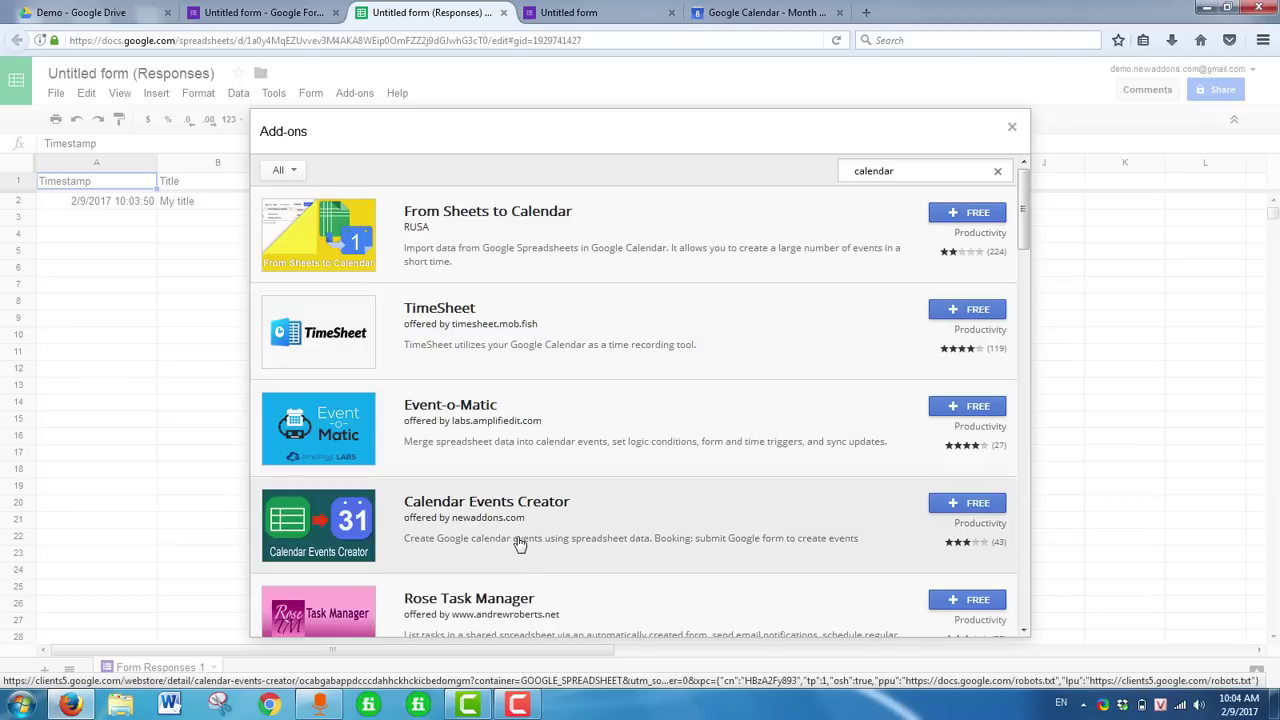
click(522, 538)
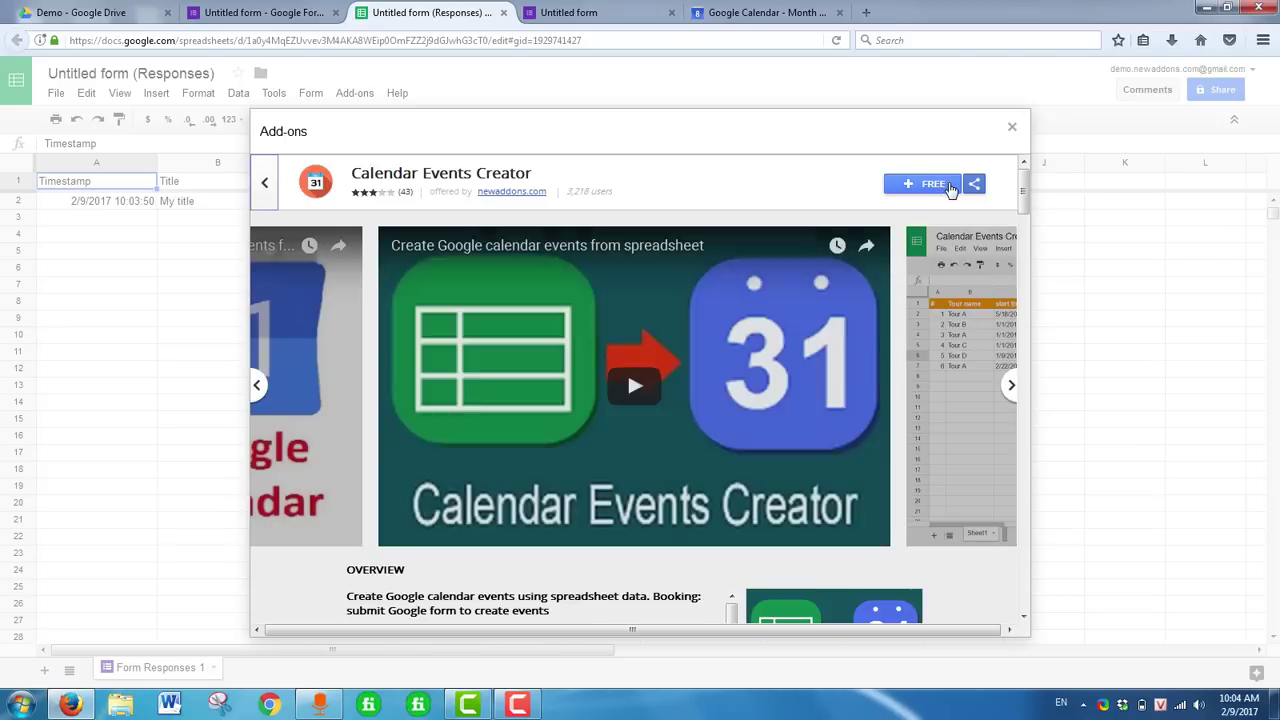
- Install the free Calendar Events Creator add-on, allowing its requested permissions and dismissing the setup prompt
click(930, 184)
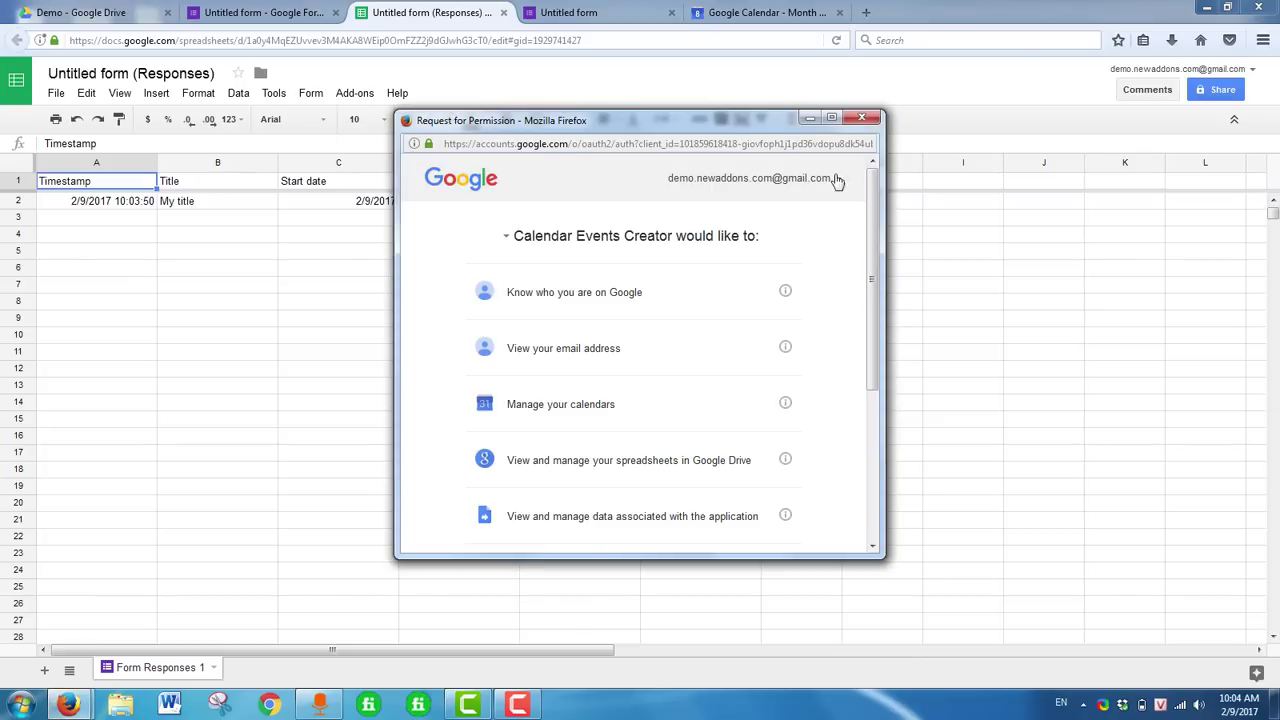
drag(872, 280, 869, 452)
click(765, 517)
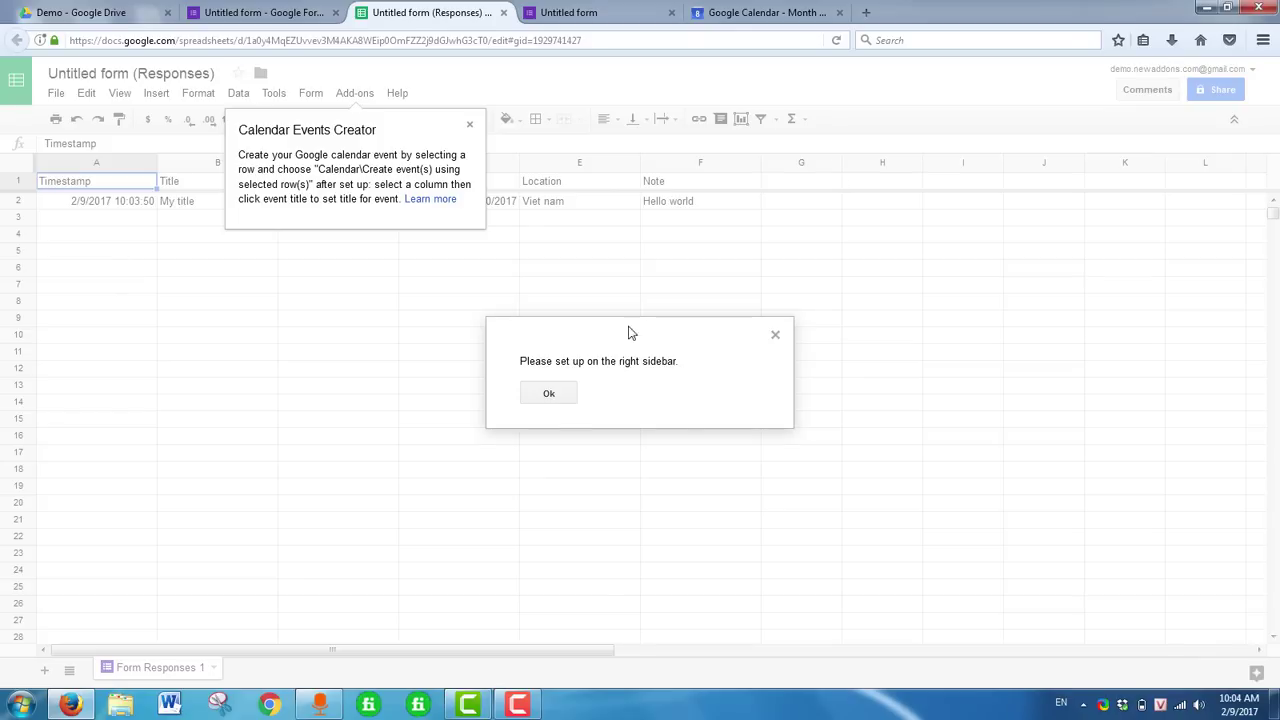
click(562, 393)
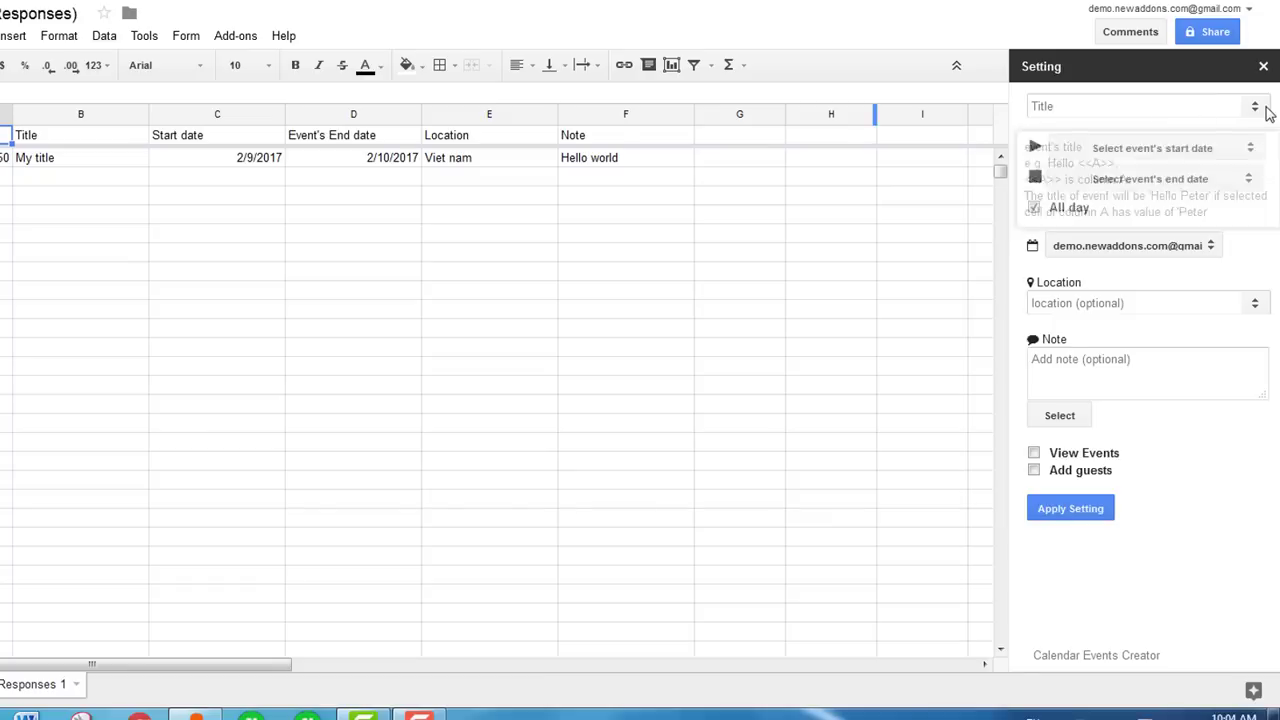
- Set the event title in the add-on's settings to the Title column, <<B>>
click(1267, 113)
click(1120, 150)
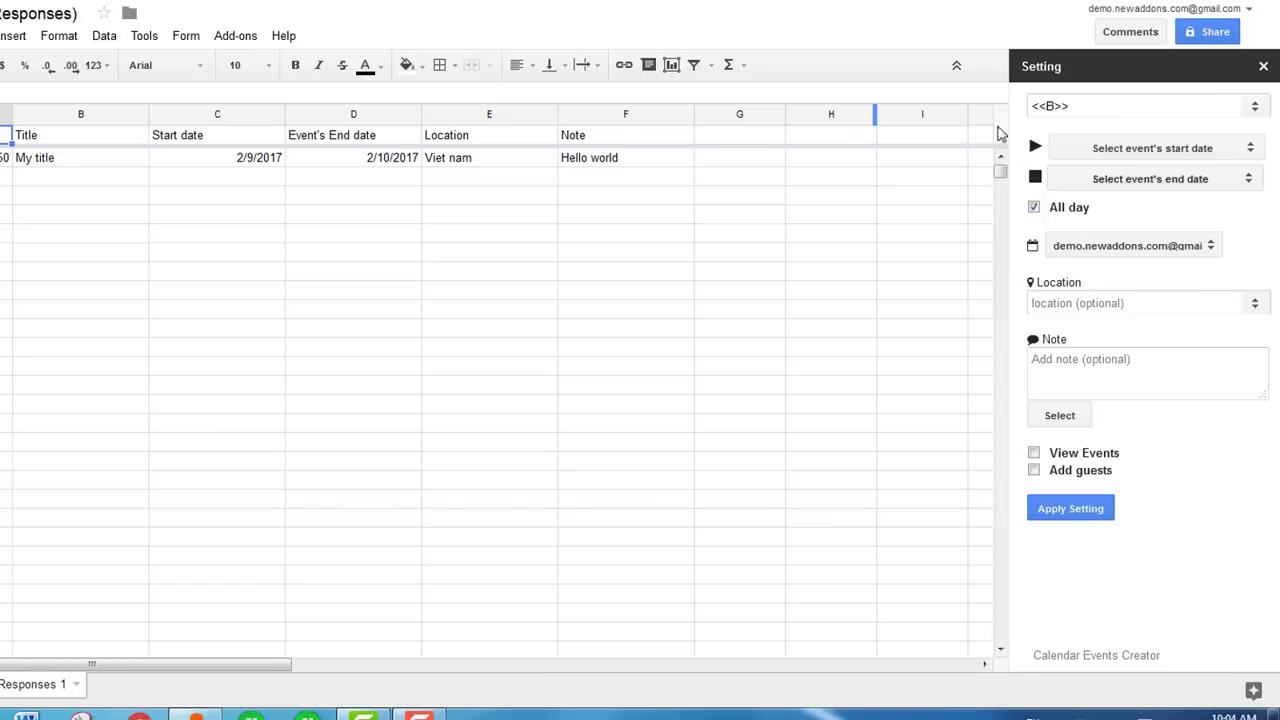
click(80, 165)
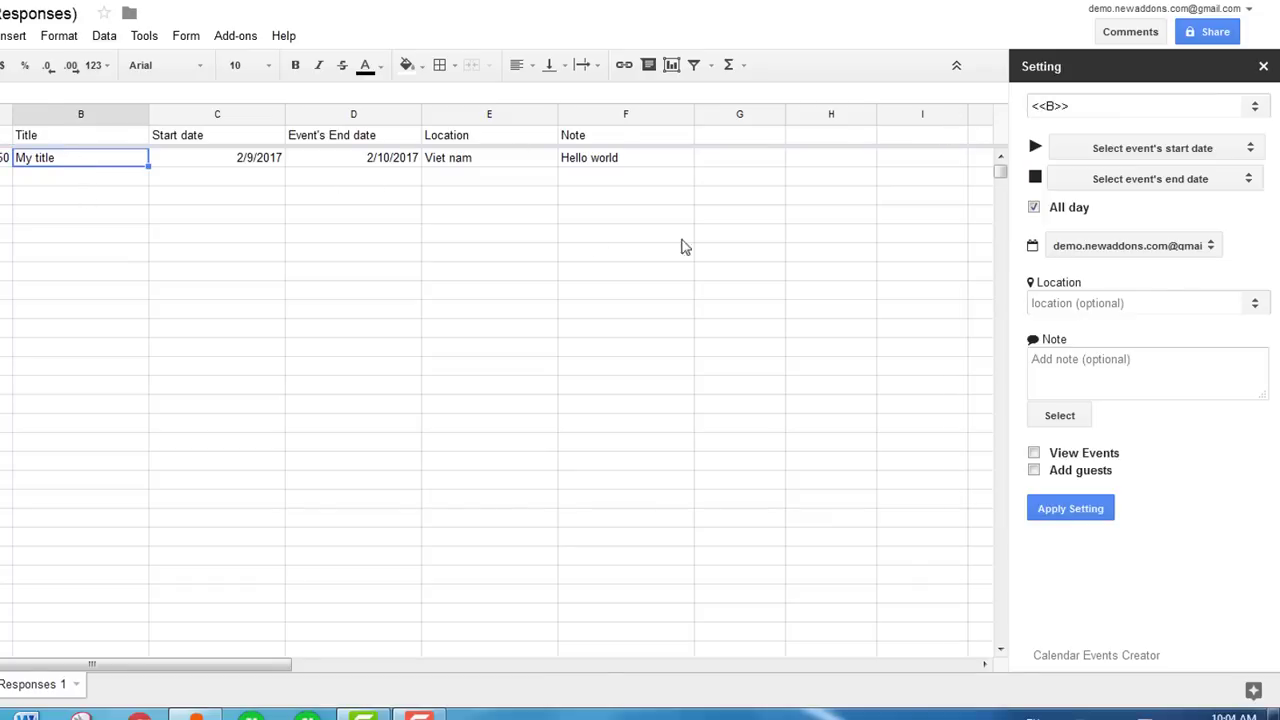
- Set the event's start date to "Start date - column C" and its end date to "Event's End date - column D"
click(1132, 152)
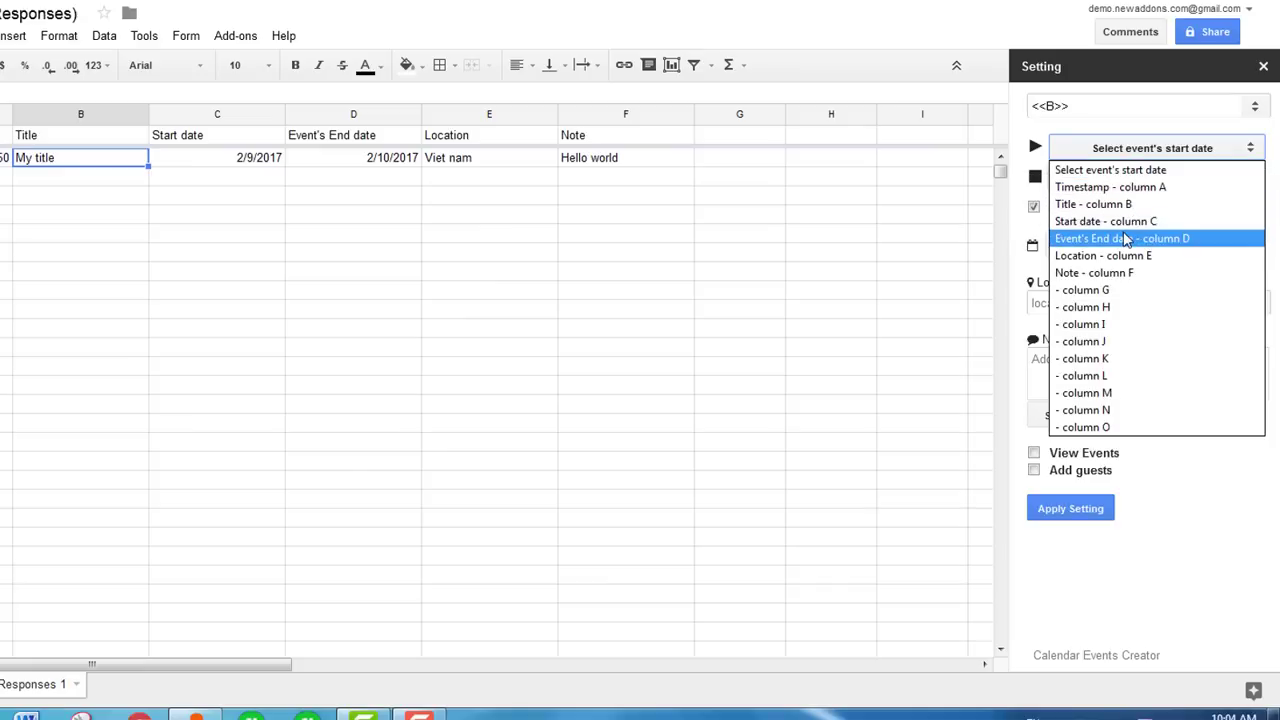
click(1127, 222)
click(1138, 182)
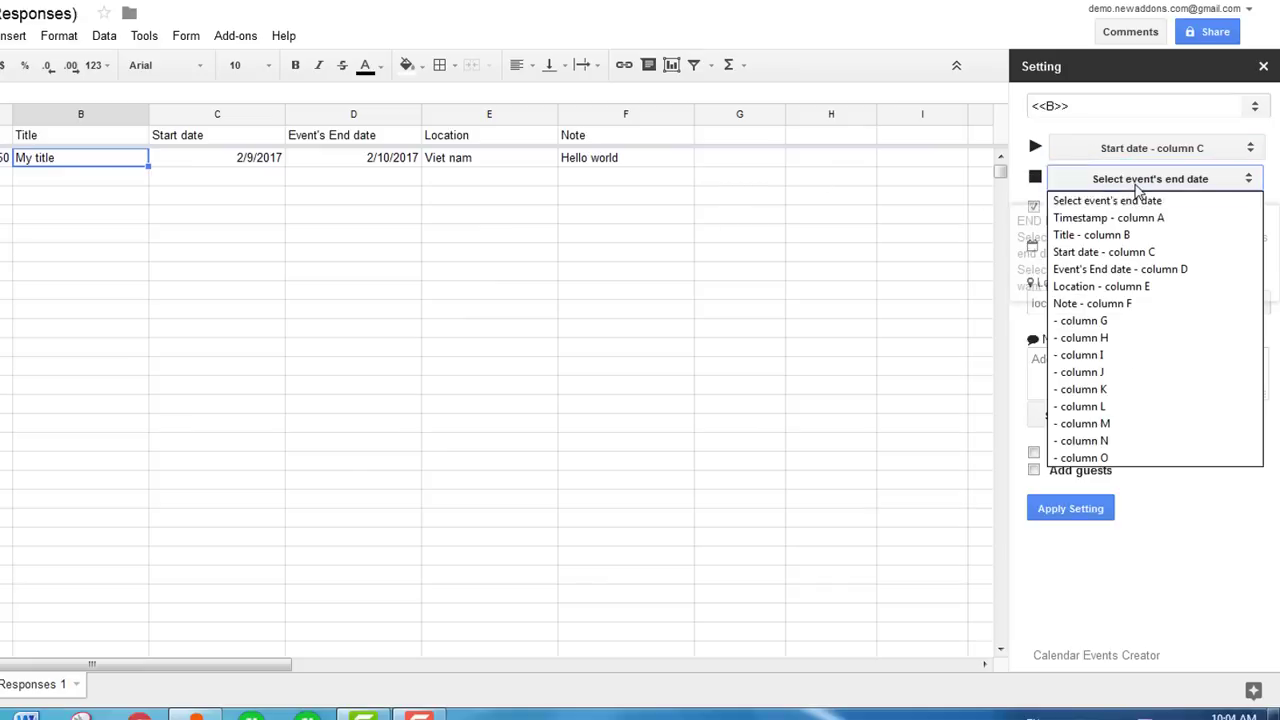
click(1088, 269)
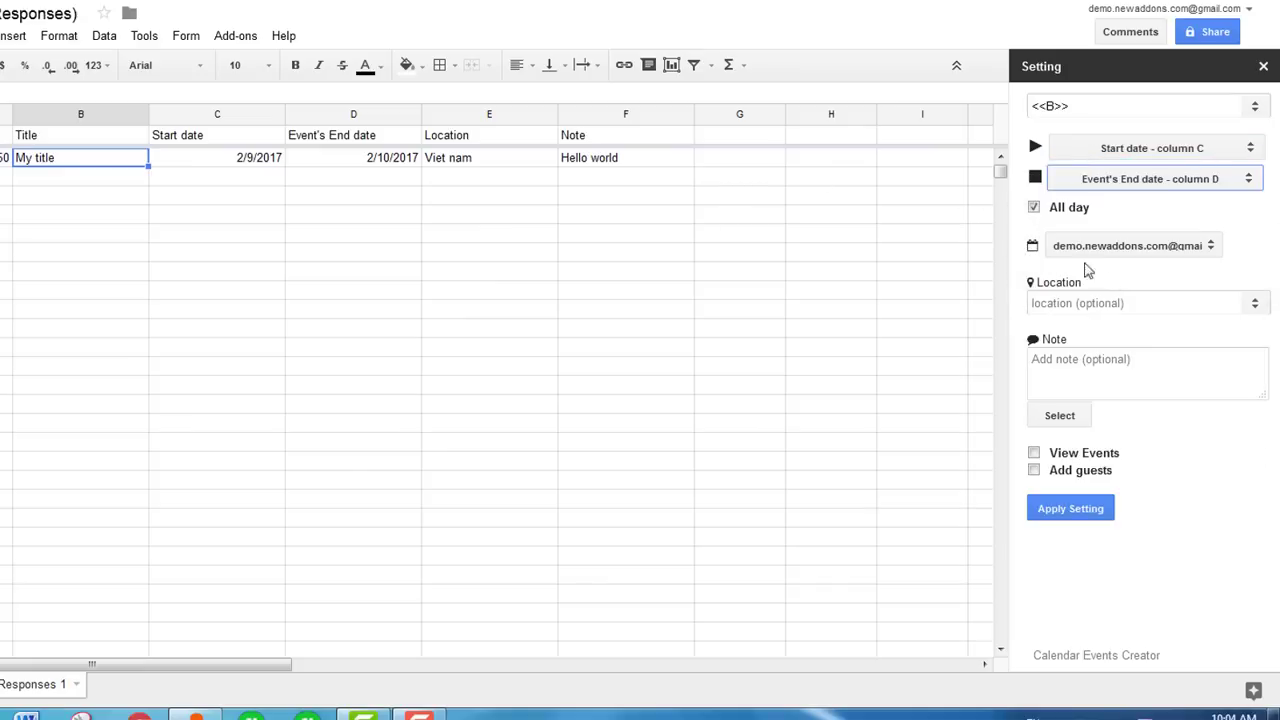
click(325, 165)
click(372, 140)
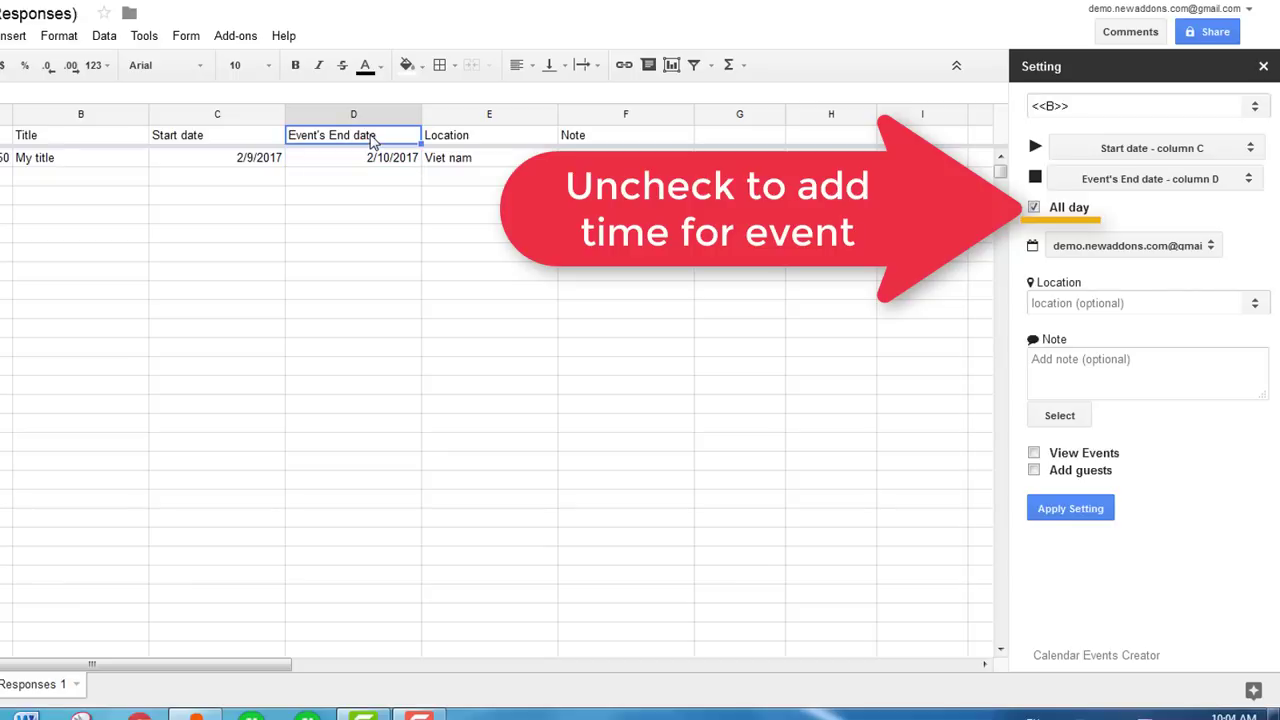
- Set the event location in the add-on's settings to "Location - column E", <<E>>
click(352, 167)
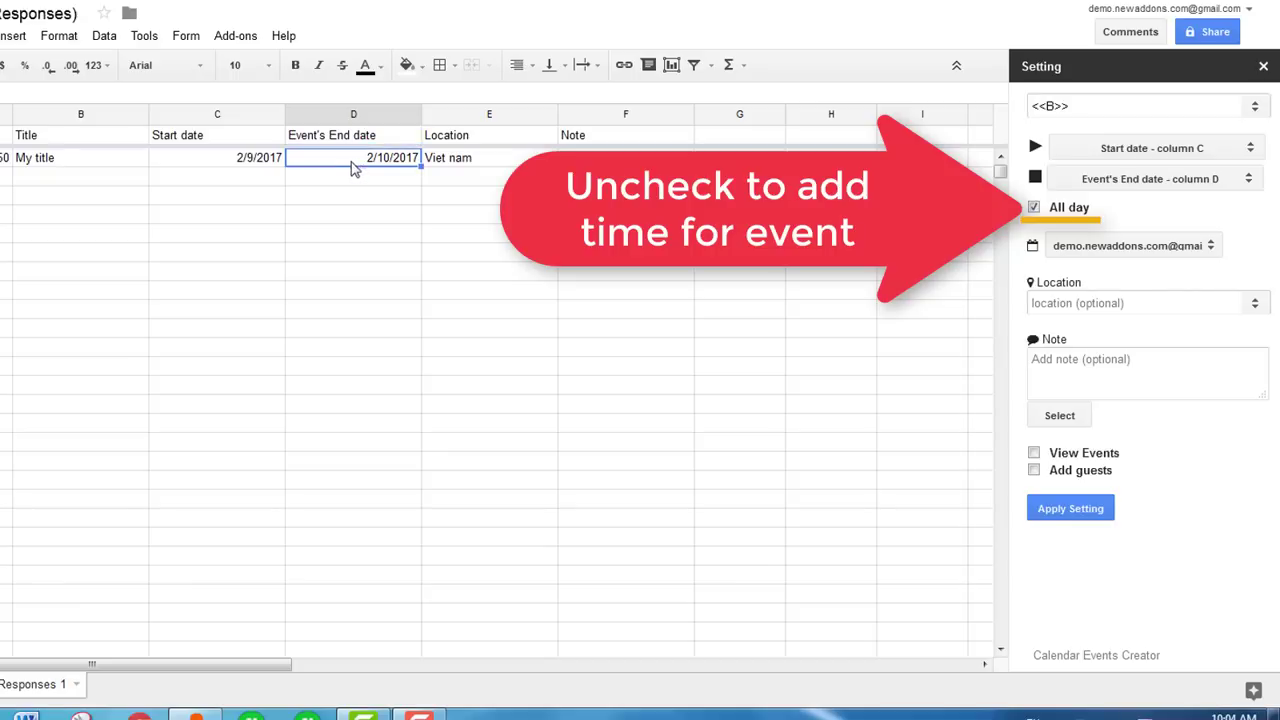
click(535, 157)
click(1255, 303)
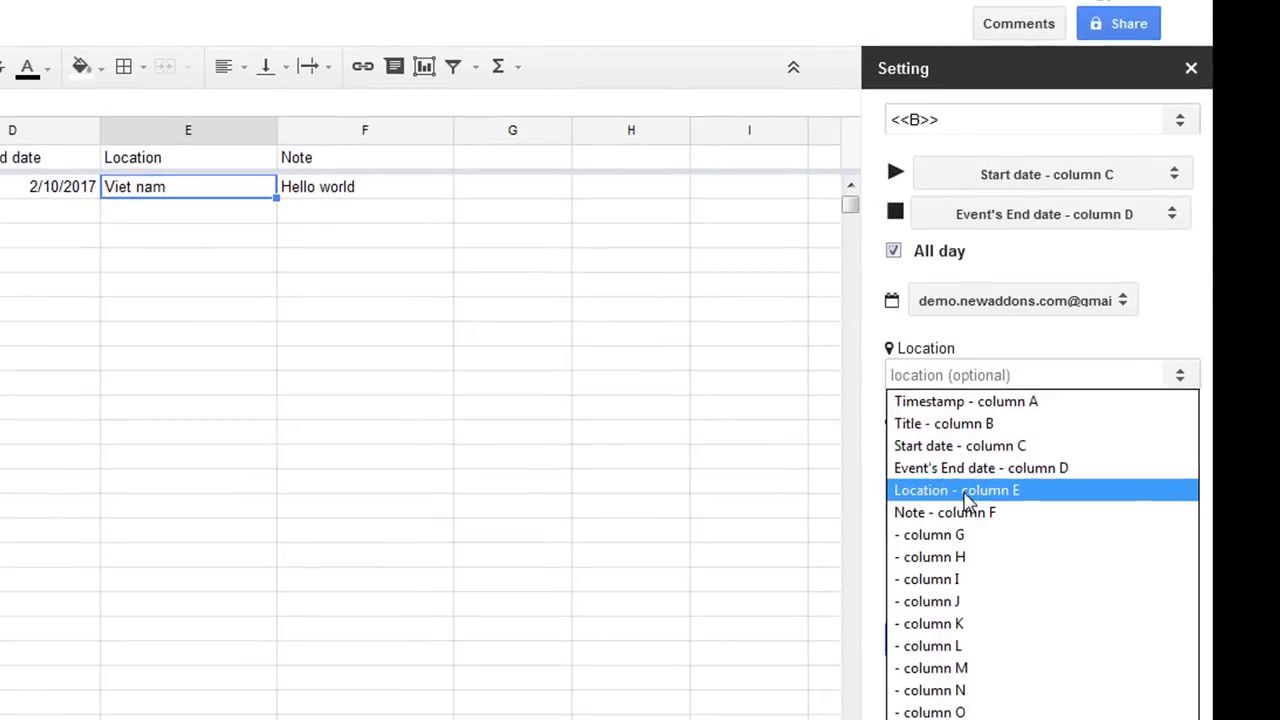
click(1090, 392)
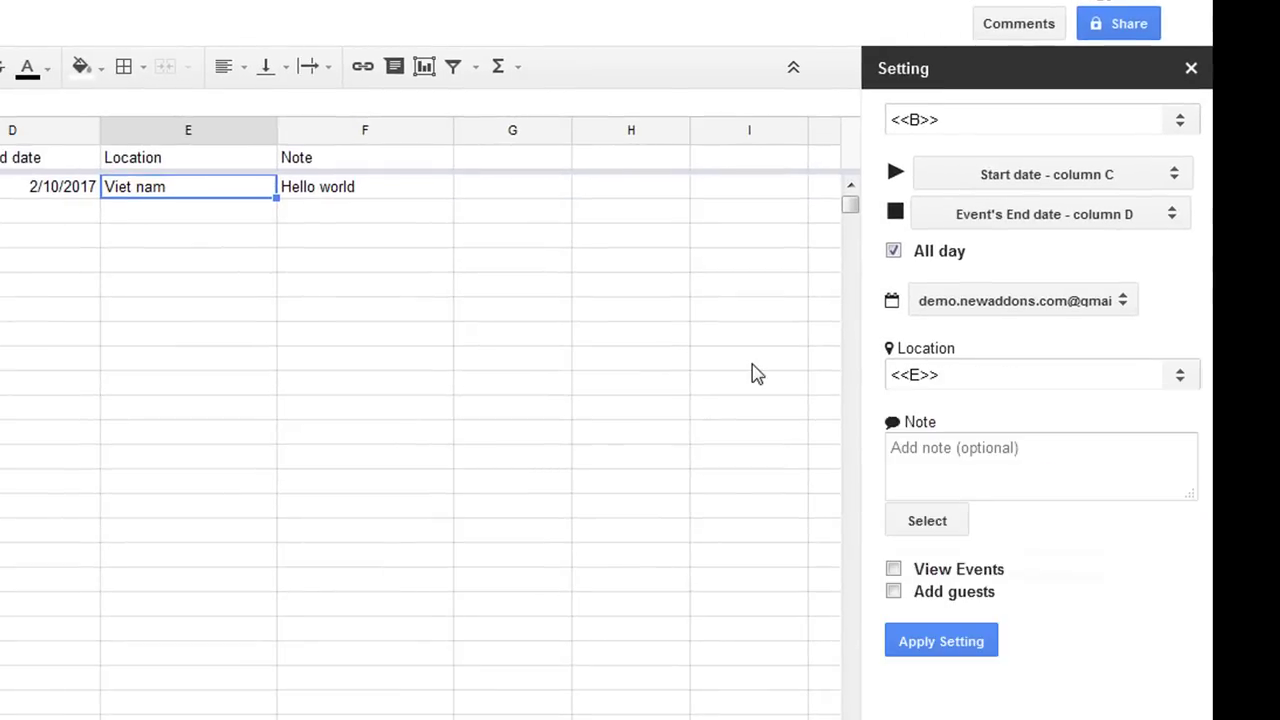
- Set the event note in the add-on's settings to the Note column, <<F>>
click(949, 471)
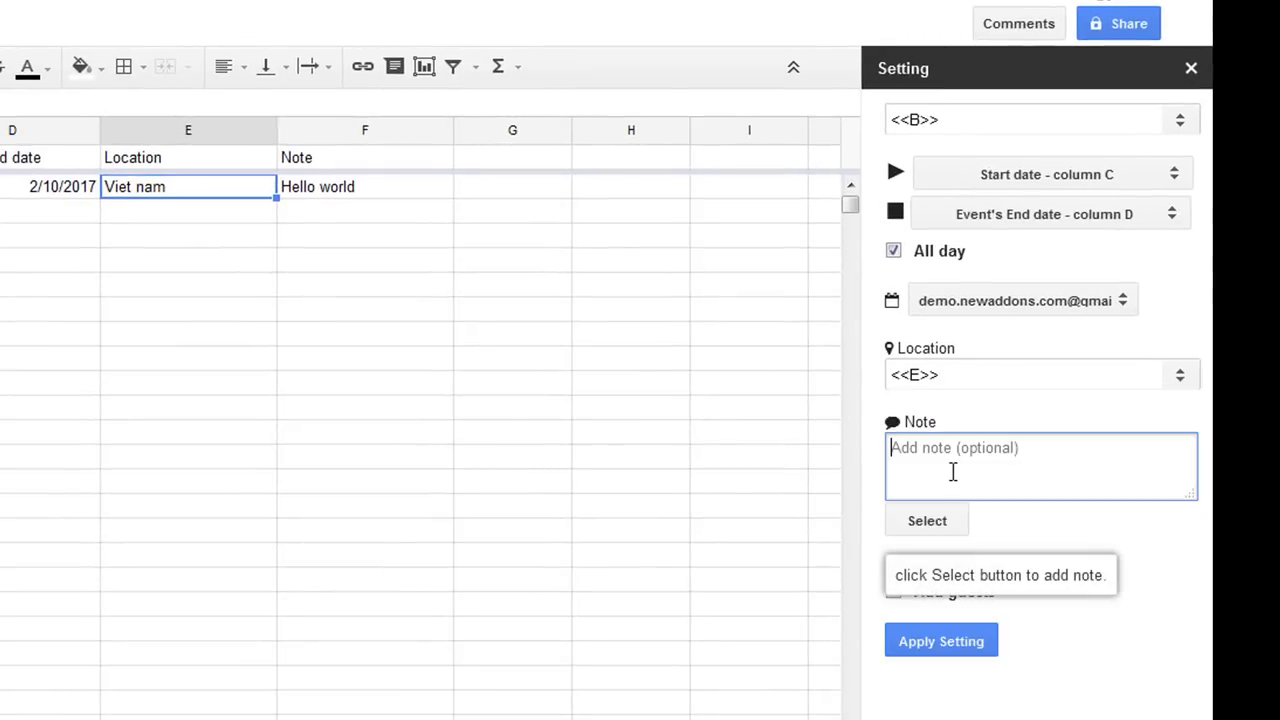
click(356, 135)
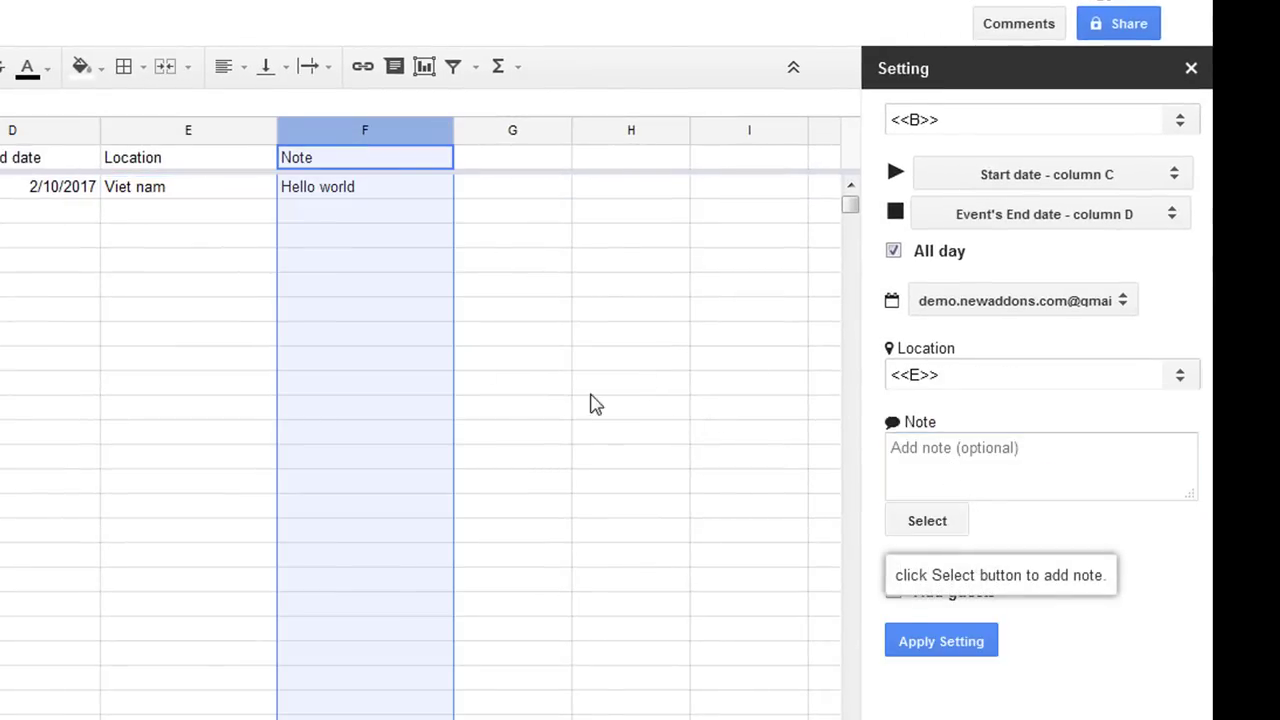
click(312, 190)
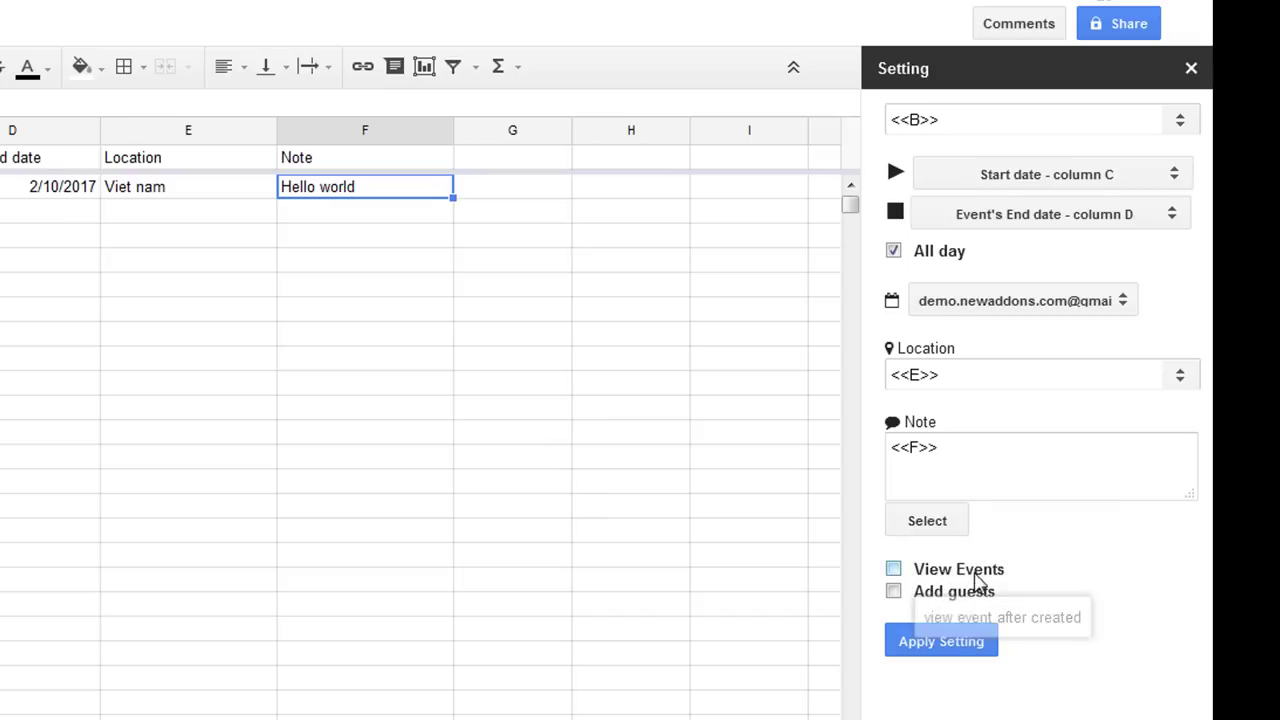
- Enable View Events with column G for the created events' links, and apply the add-on's settings
click(893, 569)
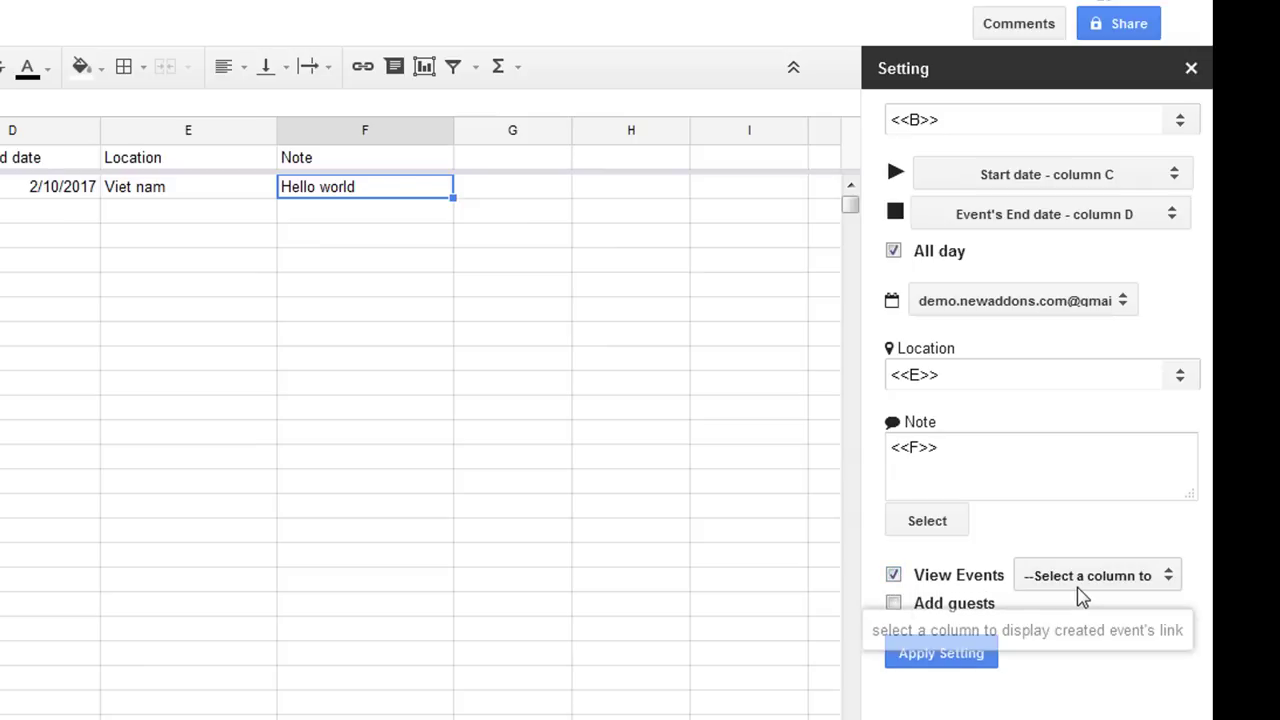
click(1080, 588)
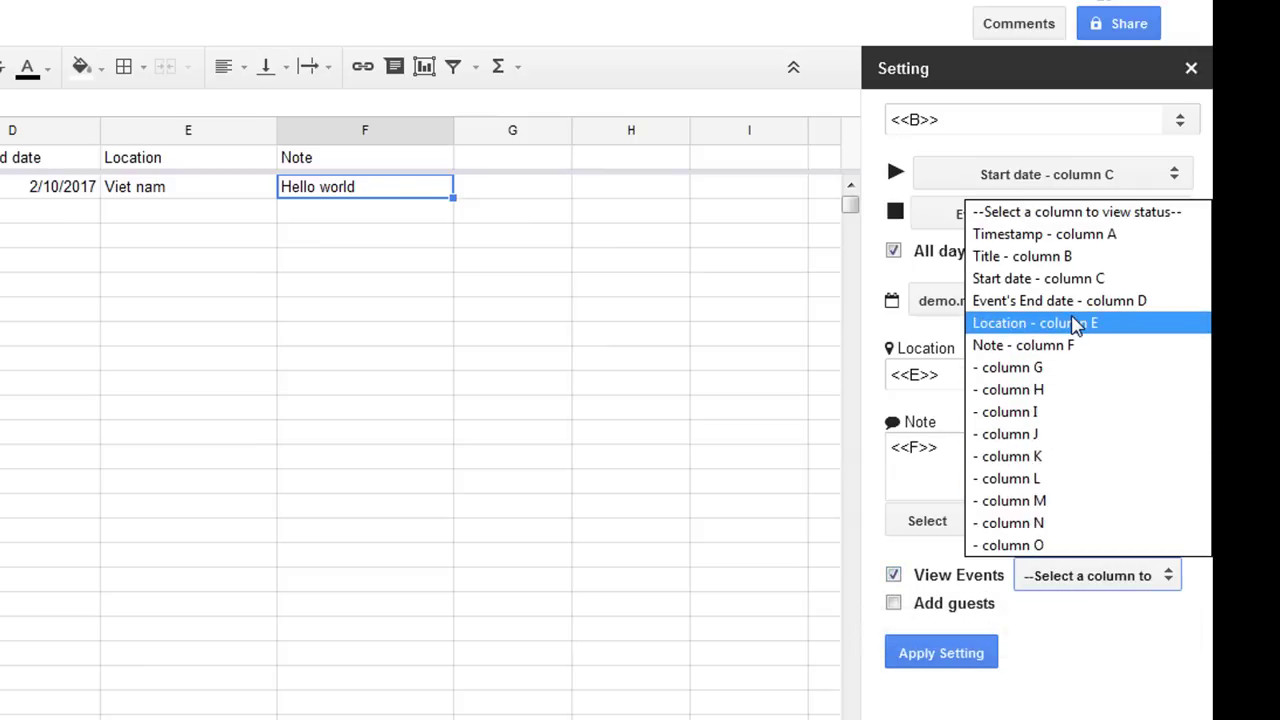
click(1051, 368)
click(508, 194)
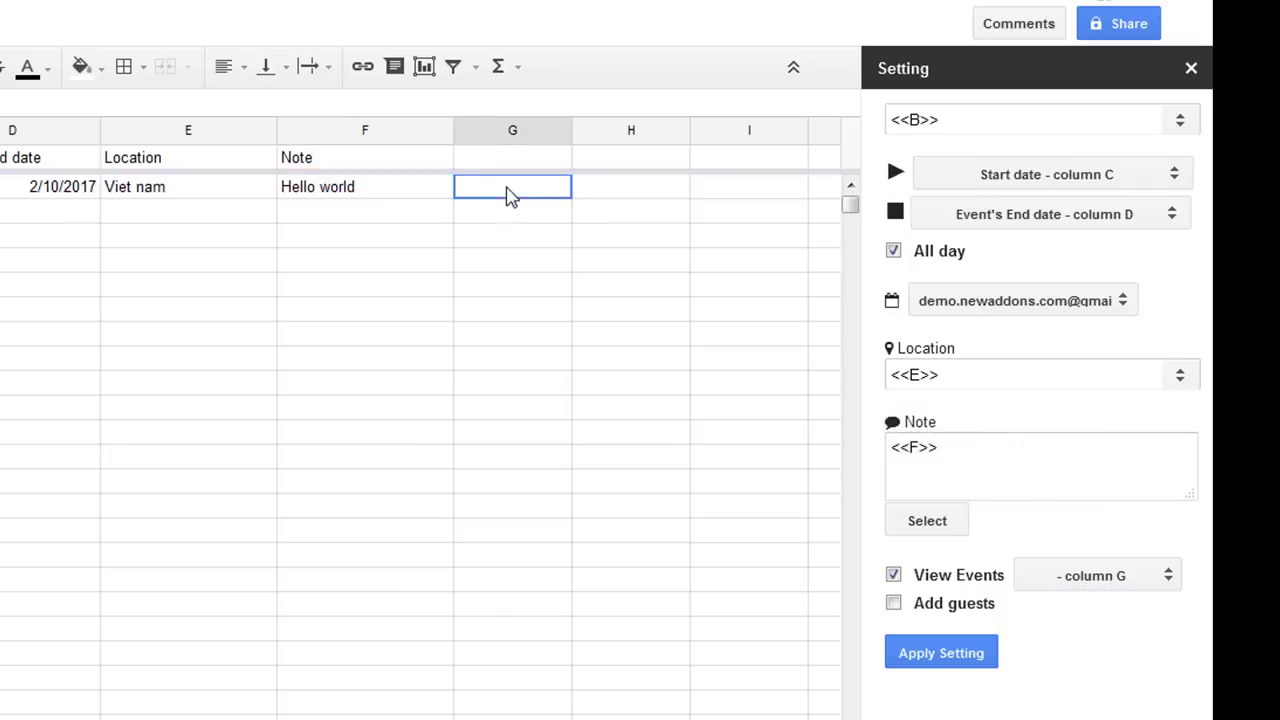
click(933, 660)
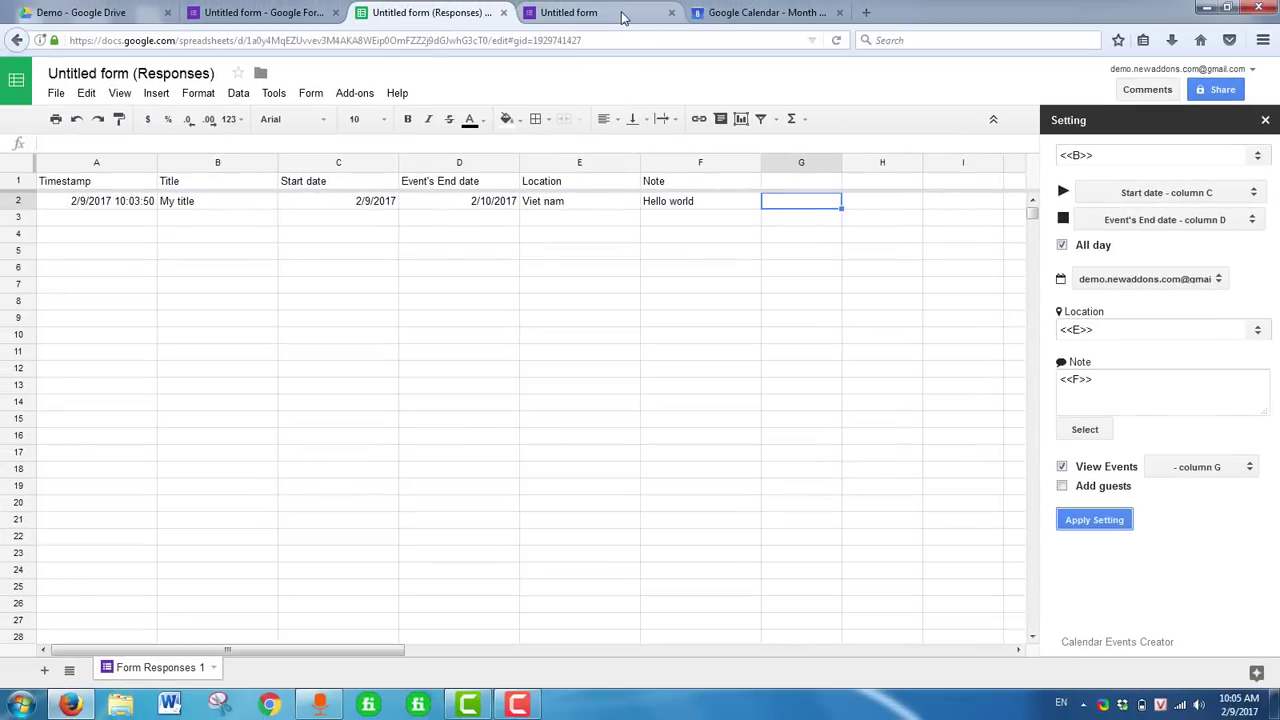
- Start another response in the live form and enter a person's first name as the Title
click(605, 14)
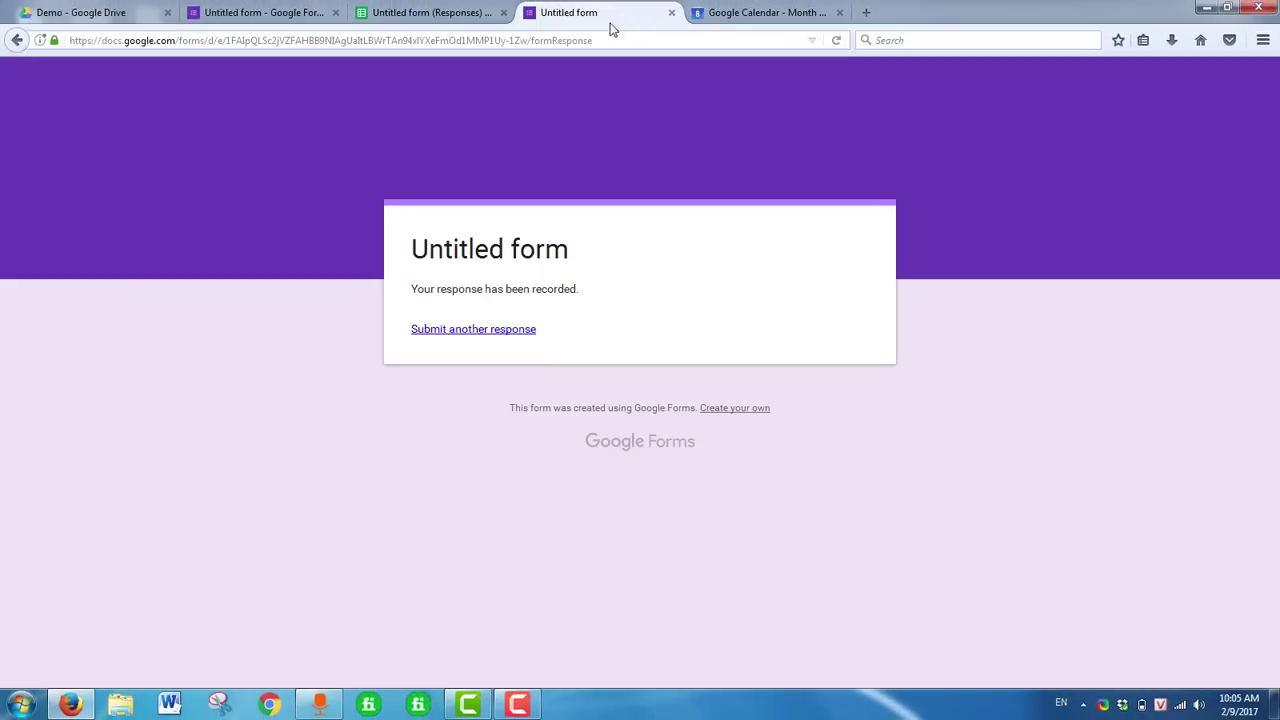
click(463, 332)
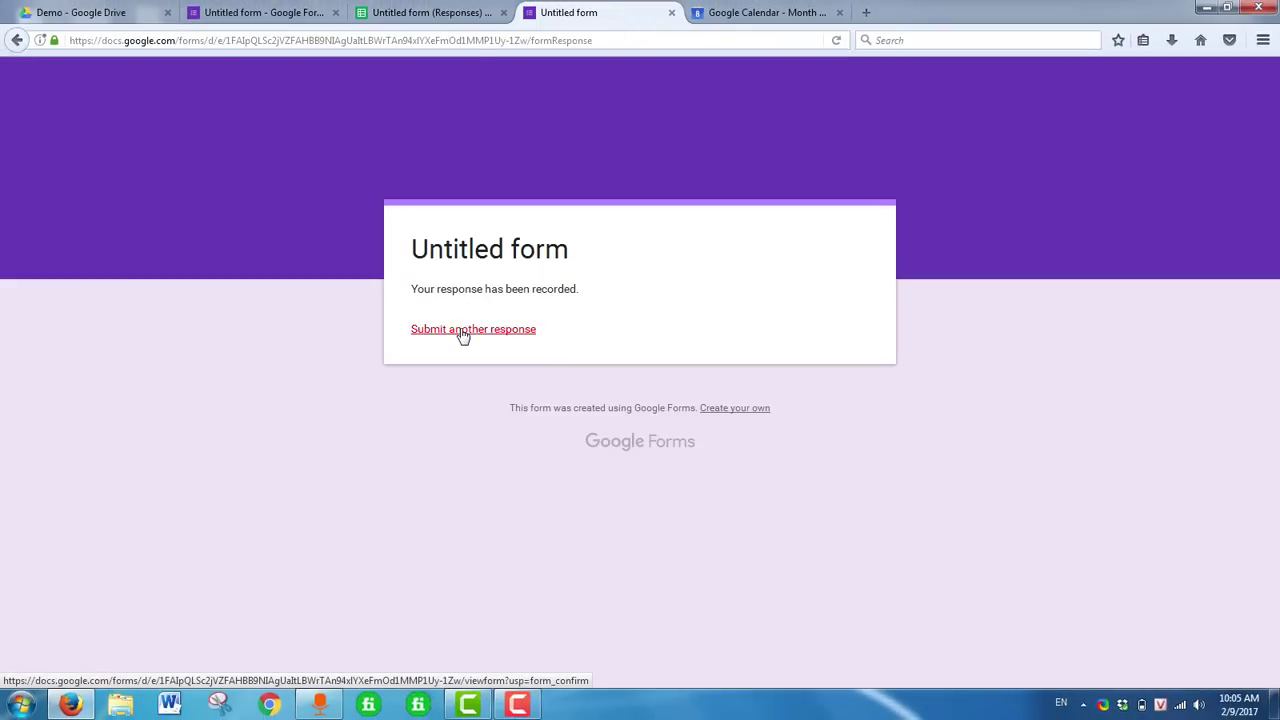
click(480, 378)
text(Paul)
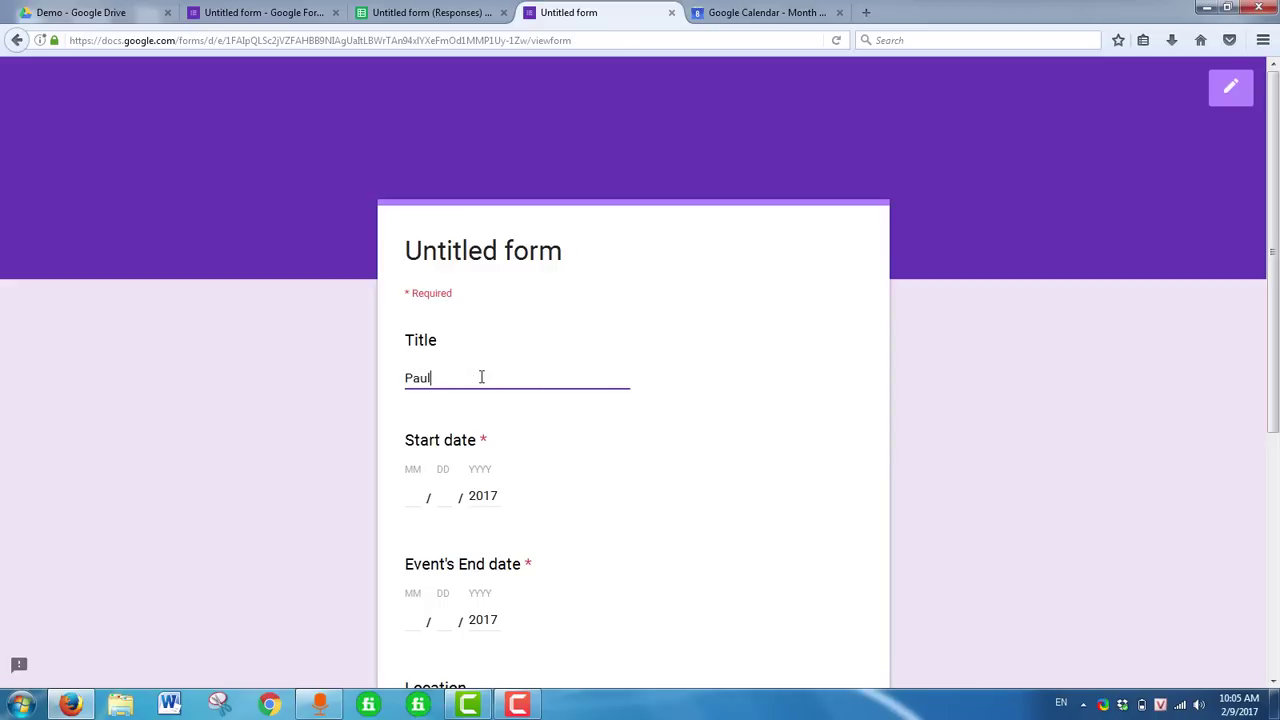
- Set the response's Start date to 02/09/2017 and the Event's End date to 02/10/2017
key(Tab)
scroll(1277, 408, down, 2)
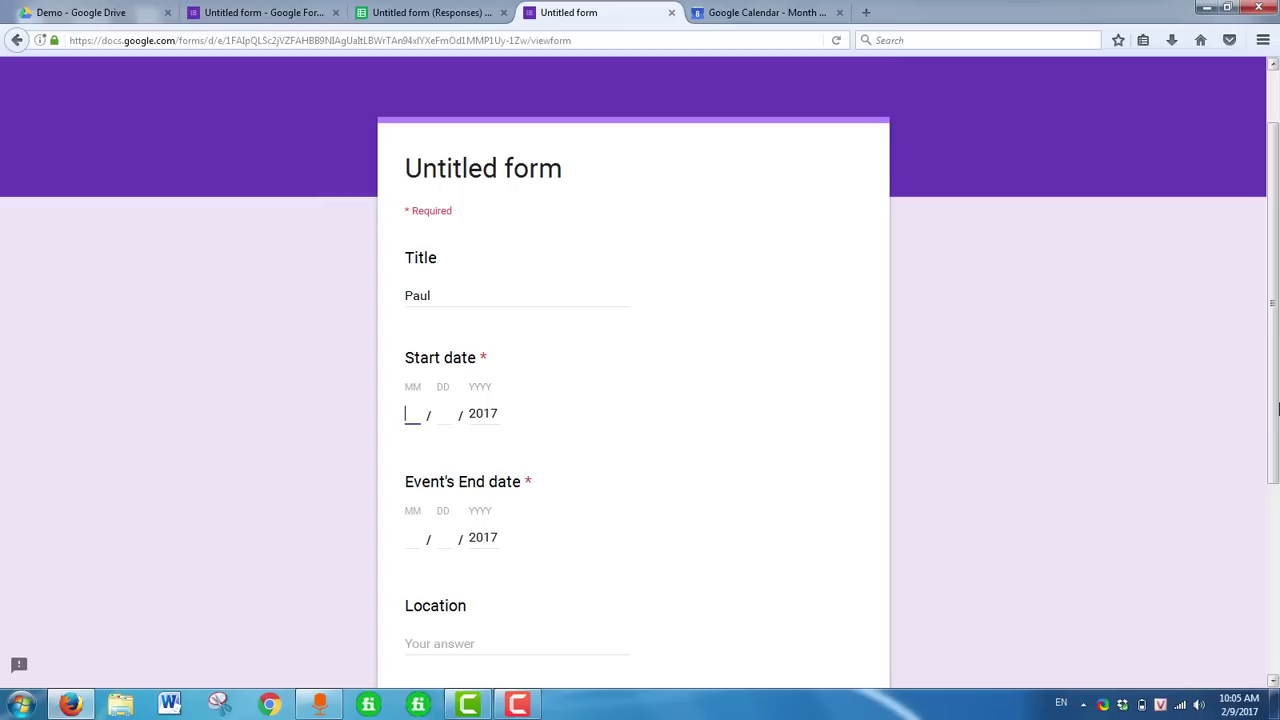
text(02 / )
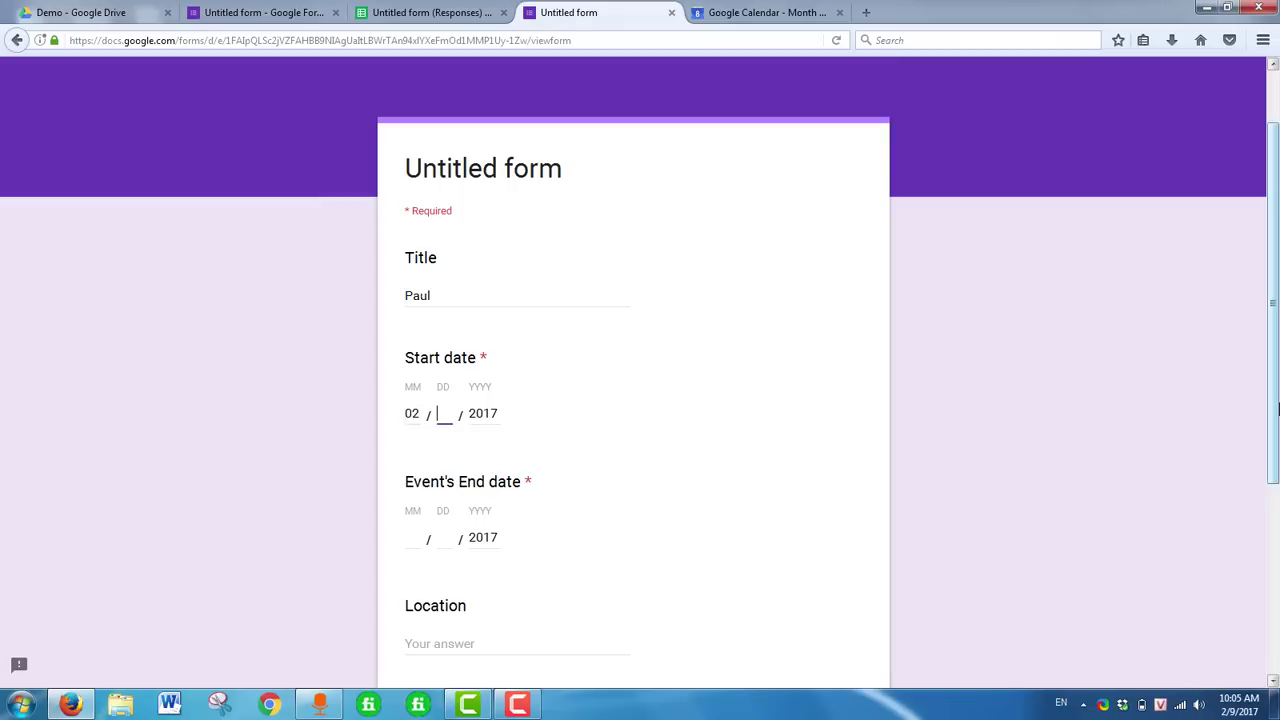
text(09)
key(Tab)
text(02 / 10)
key(Tab)
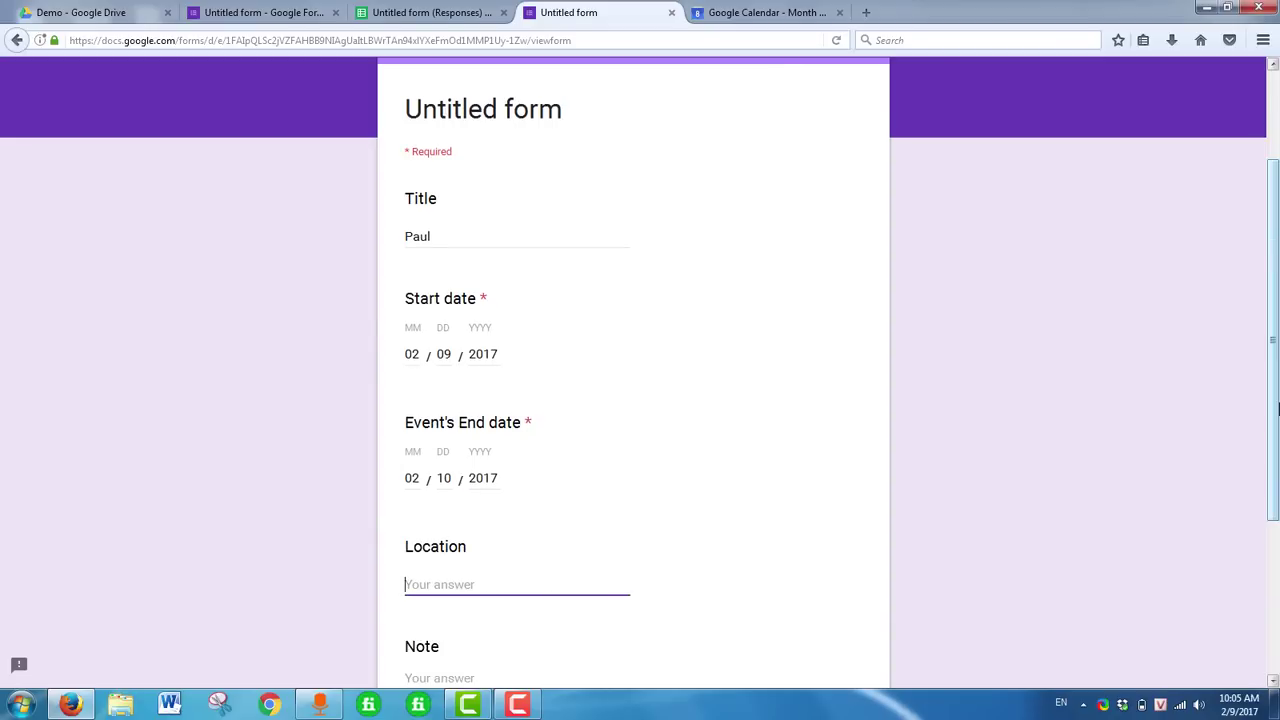
- Enter "USA" as the Location and "My note" as the Note, and submit the form response
text(USA)
key(Tab)
text(M)
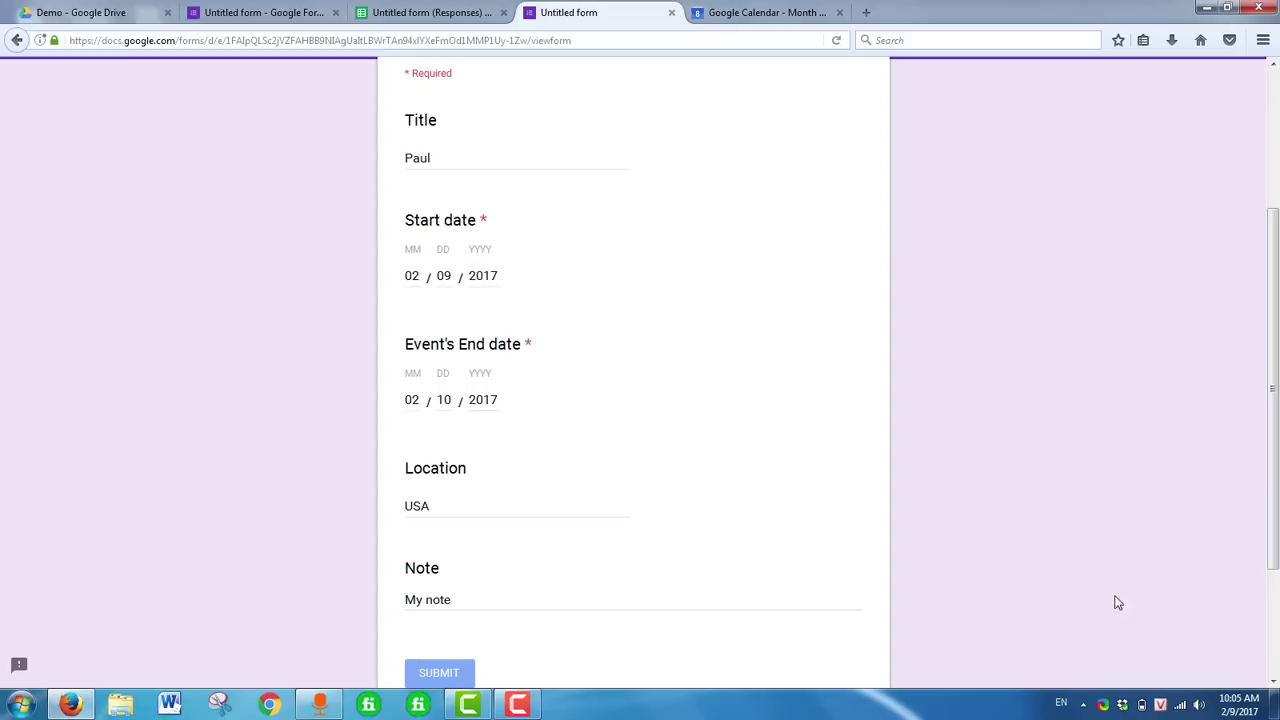
click(474, 678)
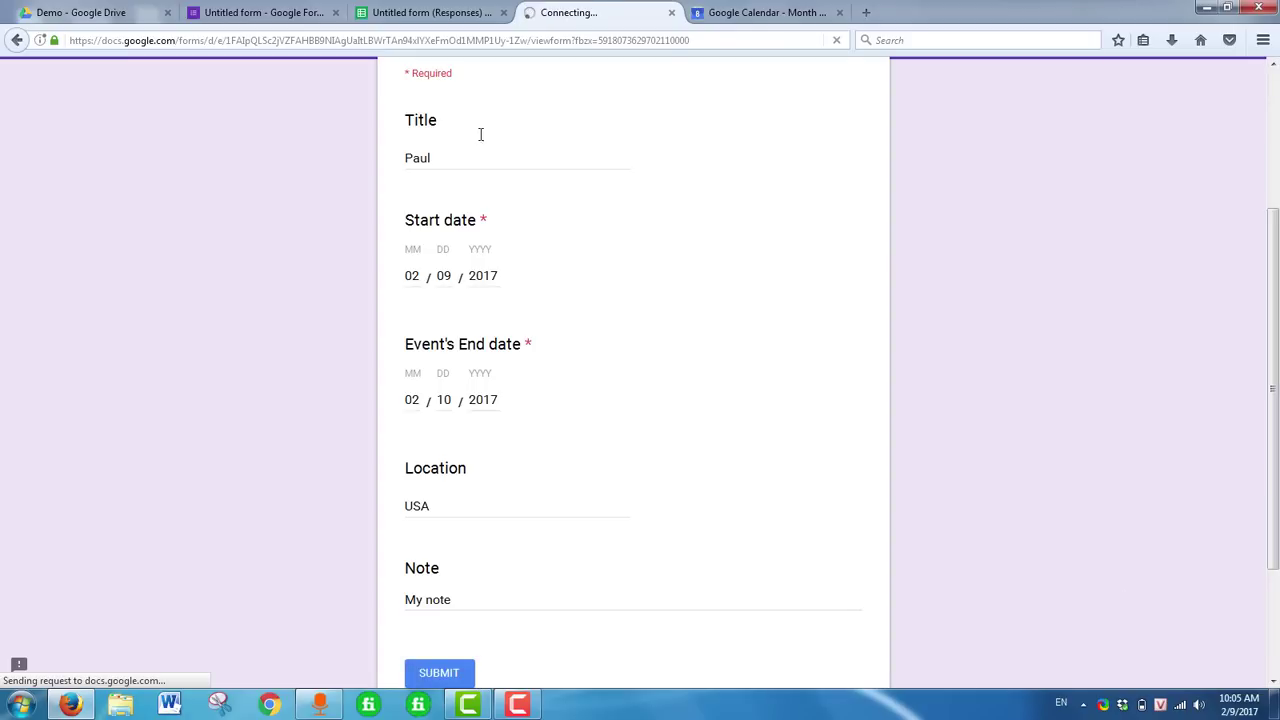
- Check the new response's row in the response spreadsheet and open its View Event link in Google Calendar
click(403, 13)
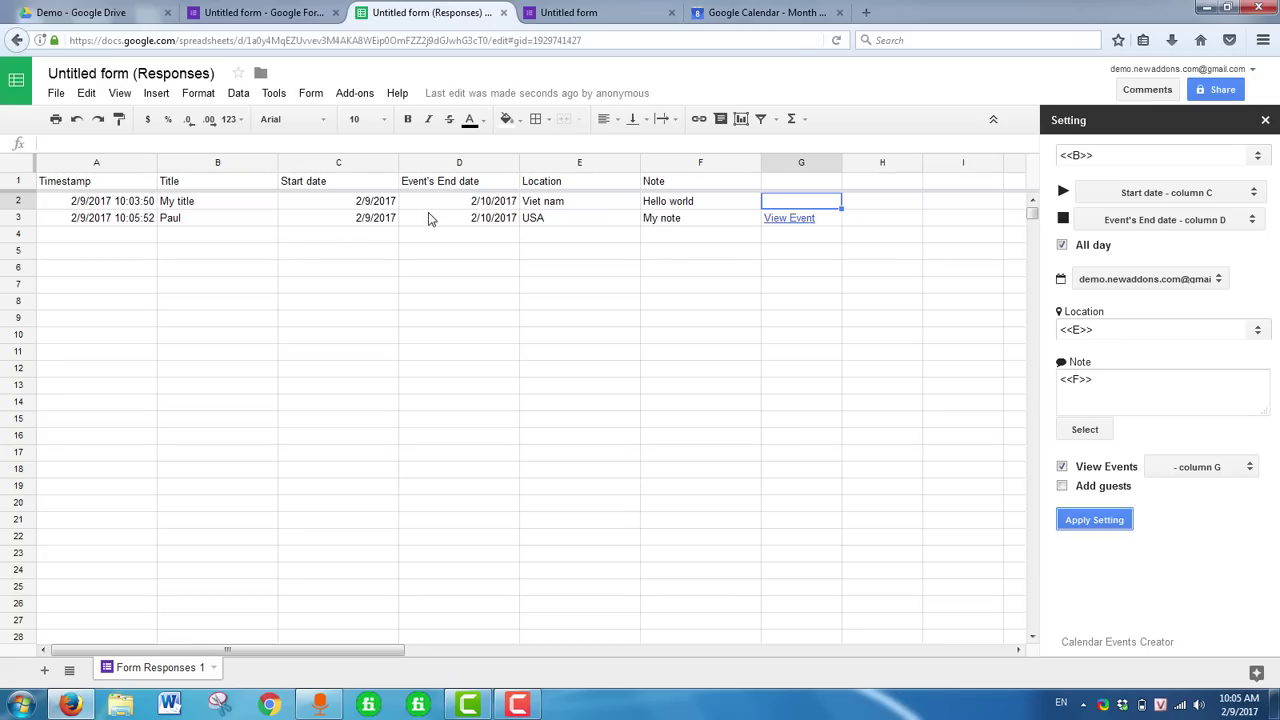
click(688, 218)
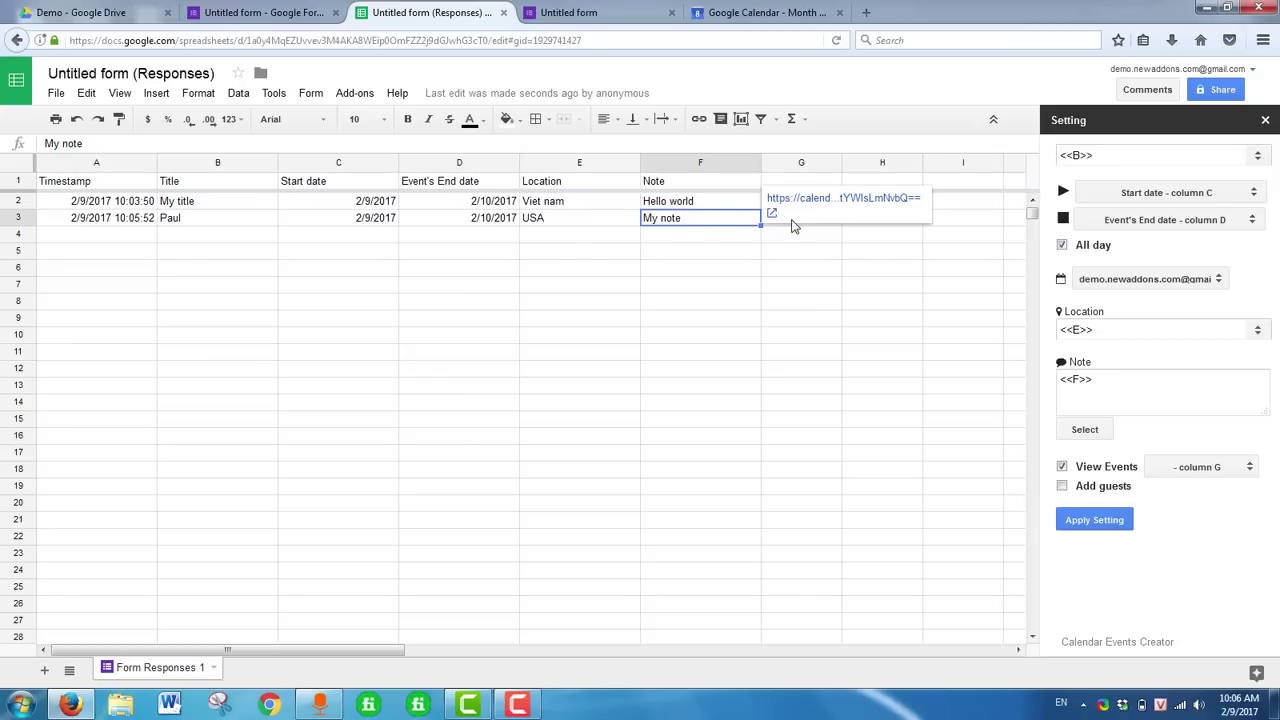
click(633, 233)
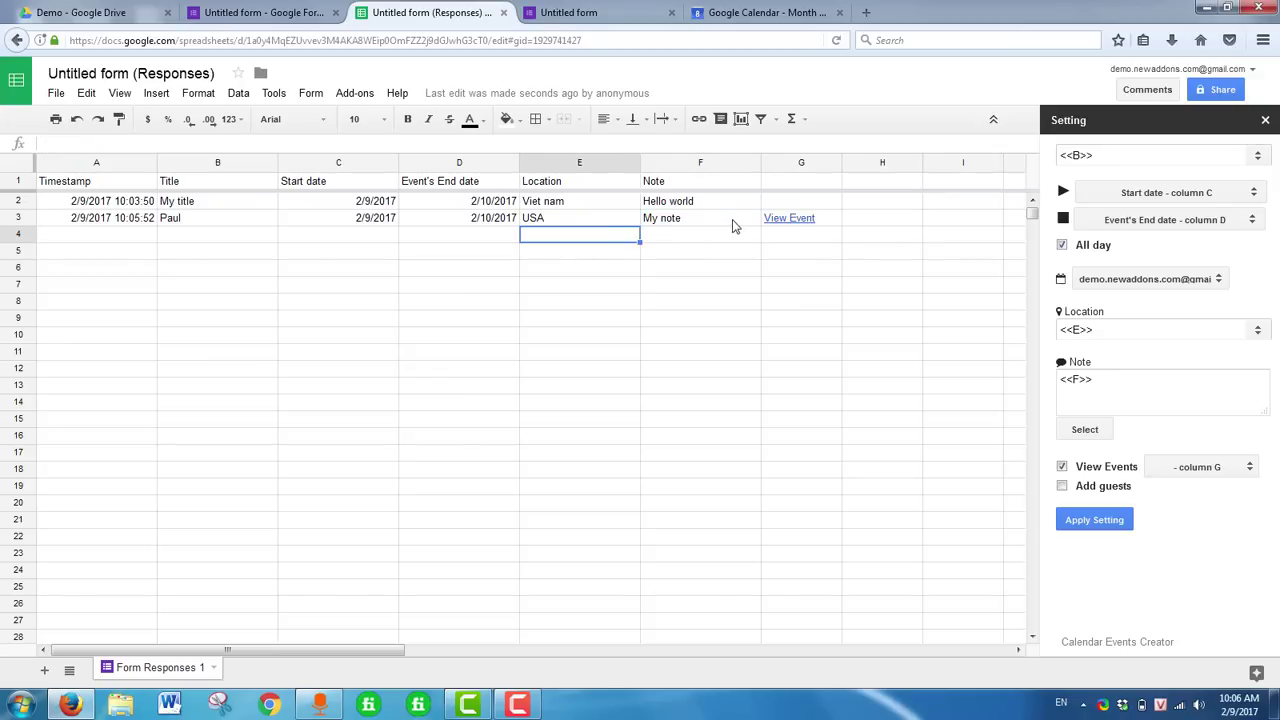
click(731, 221)
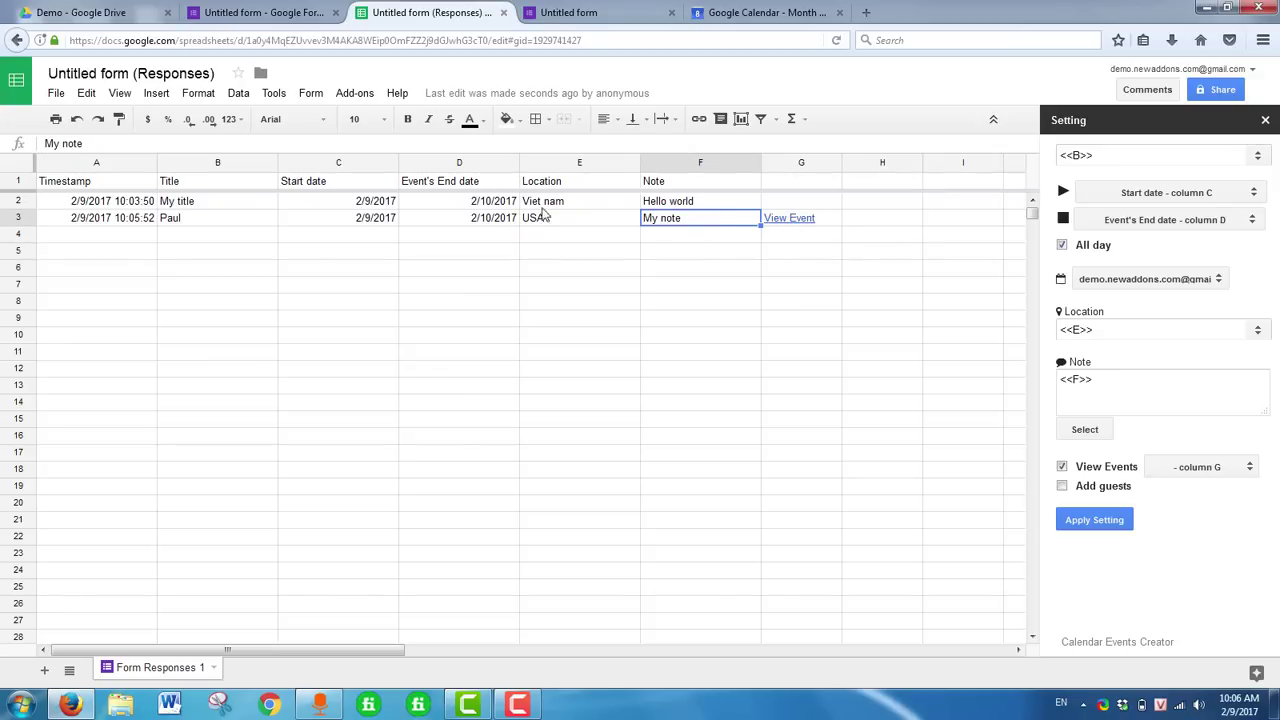
click(812, 218)
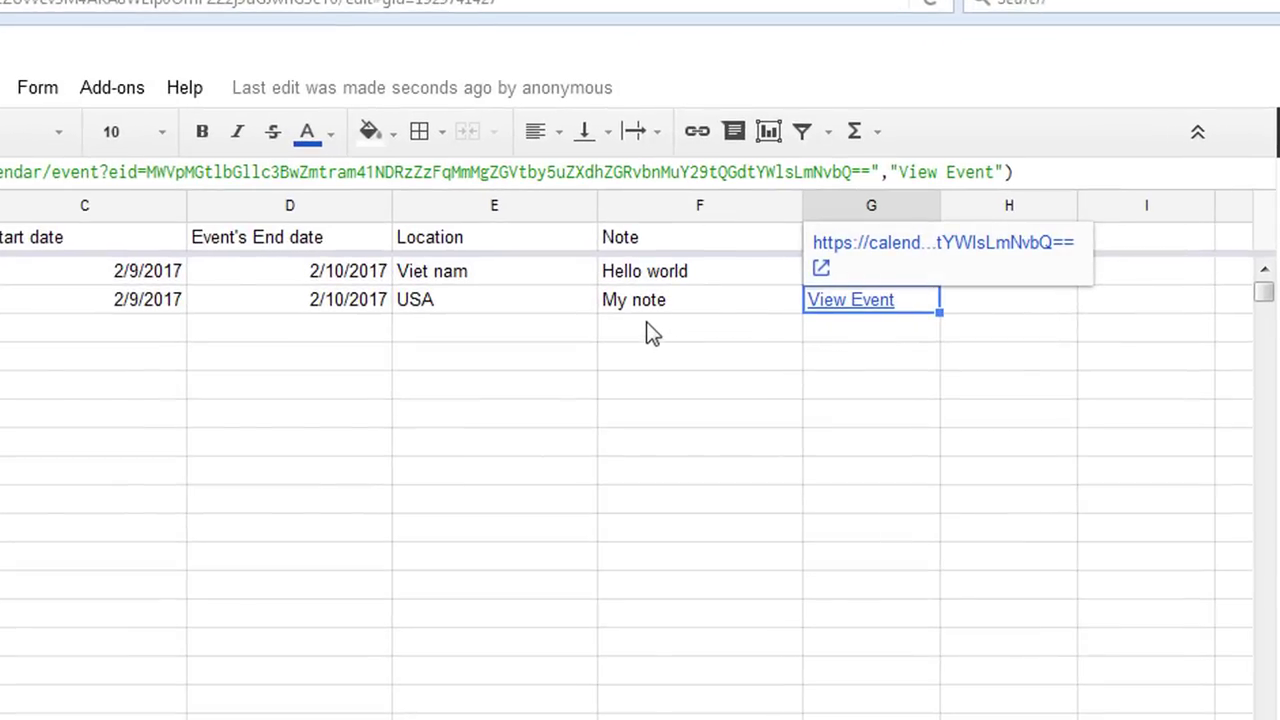
click(943, 246)
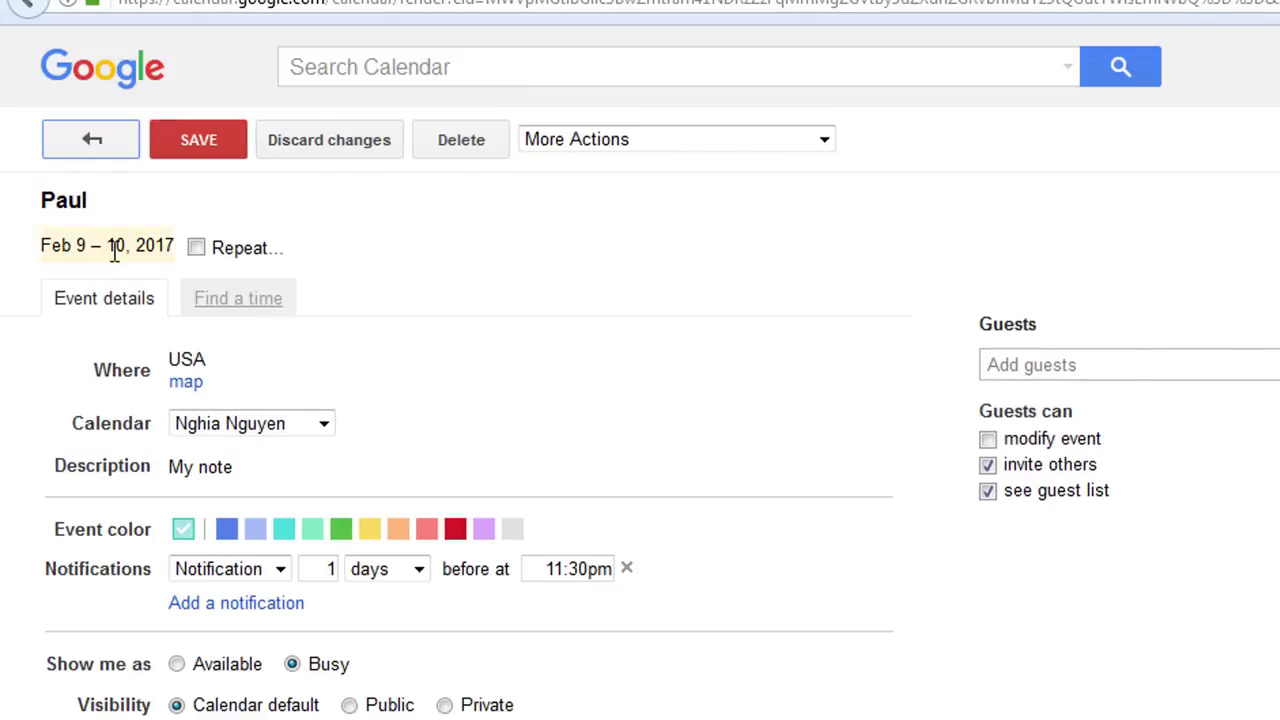
- Compare the calendar event's title, dates, location and description with the new response's row in the spreadsheet
key(ctrl+Tab)
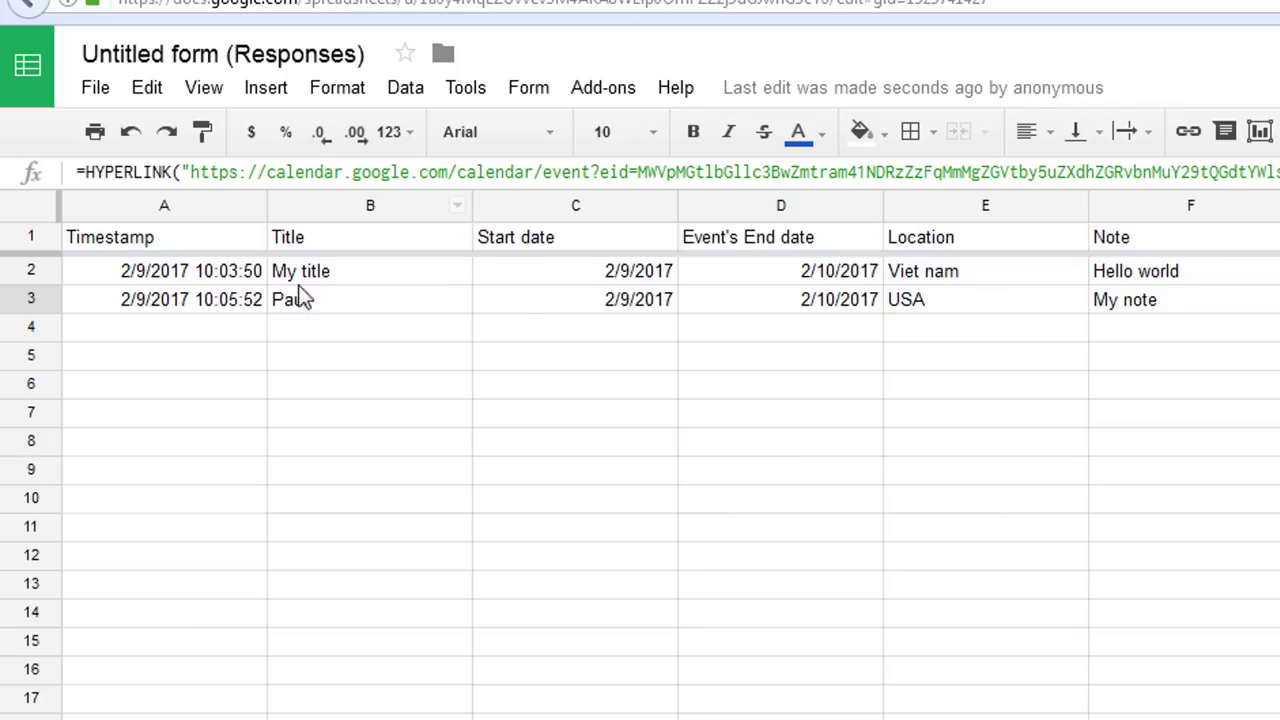
click(634, 320)
double_click(634, 320)
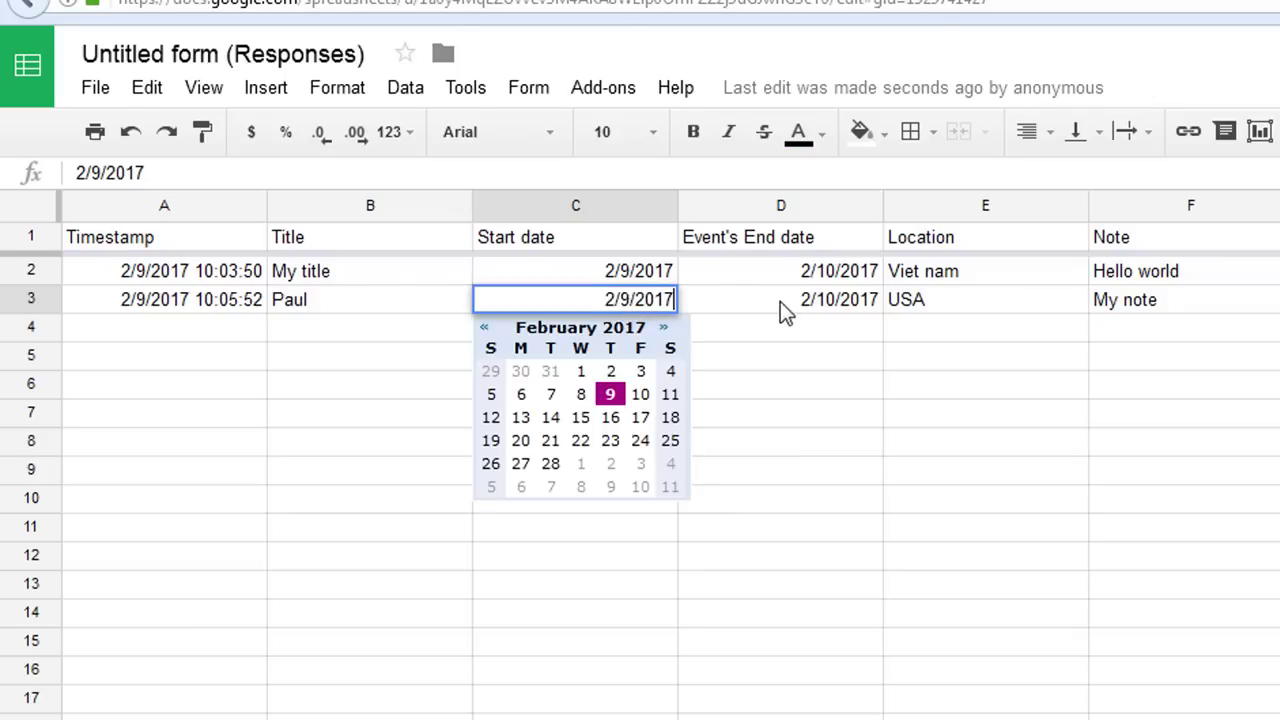
click(780, 305)
key(ctrl+Tab)
key(ctrl+Tab)
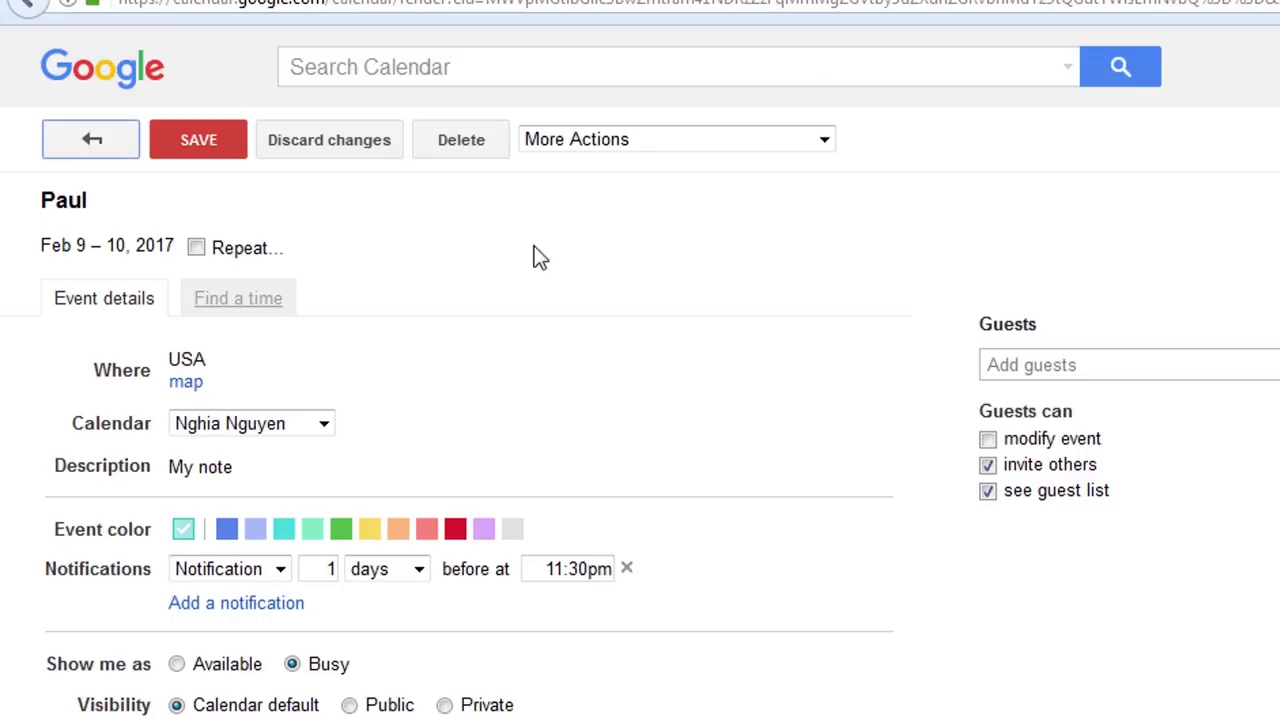
click(206, 358)
key(ctrl+Tab)
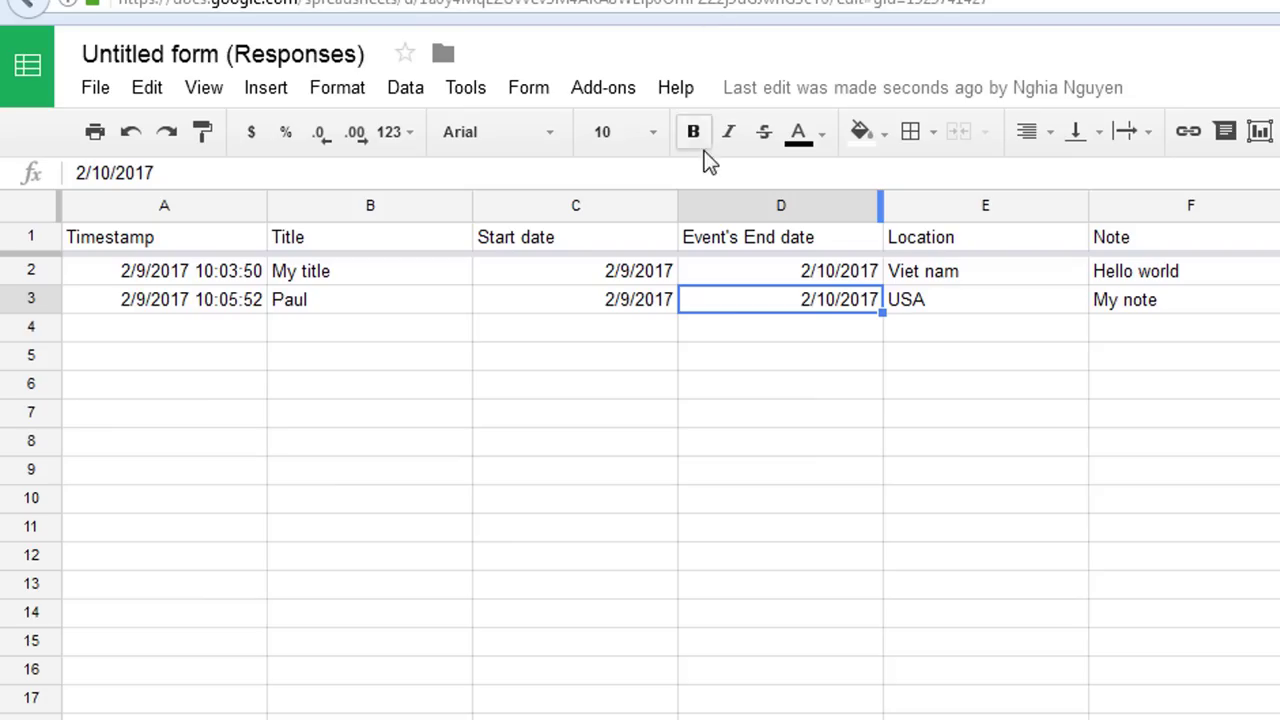
click(985, 302)
key(ctrl+Tab)
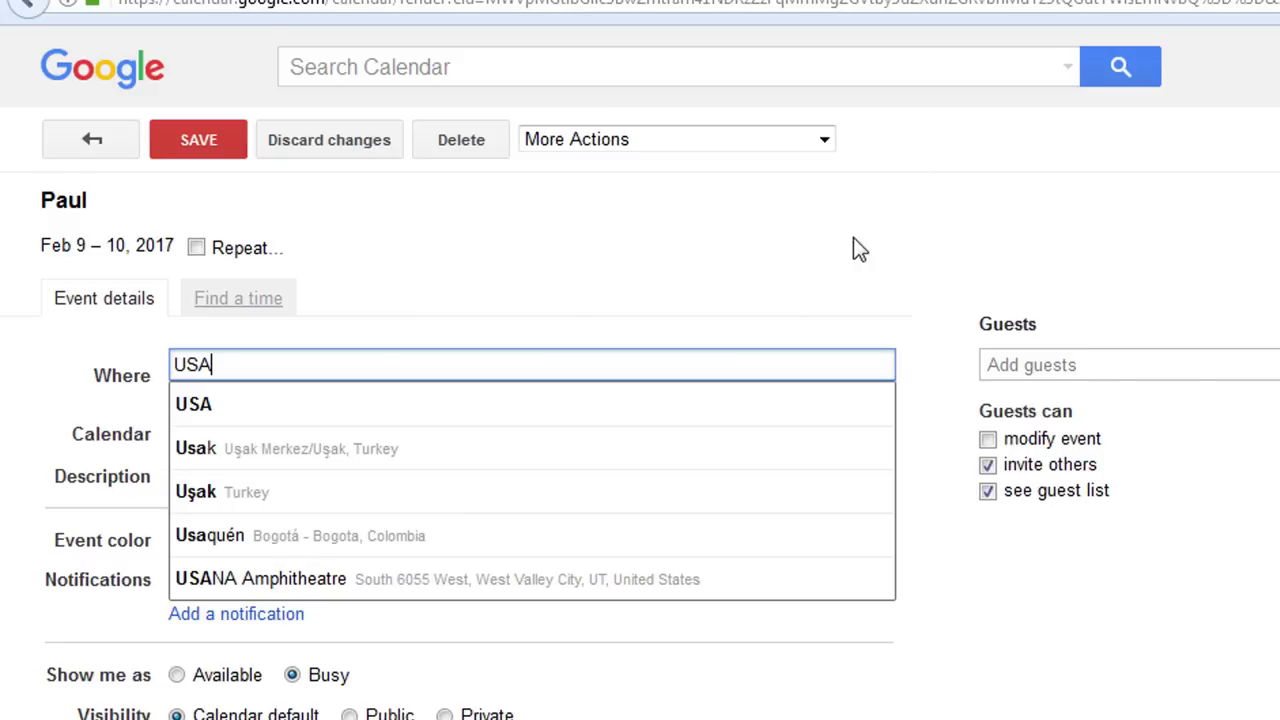
click(490, 318)
click(300, 477)
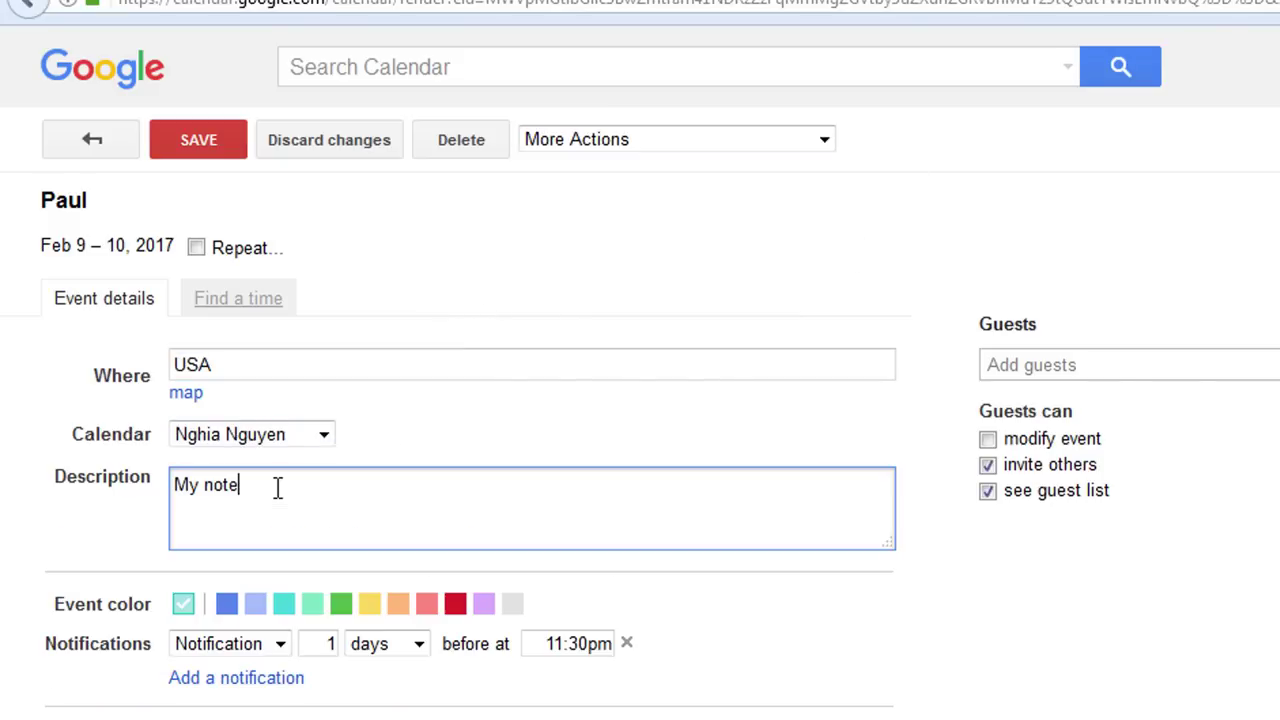
key(ctrl+Tab)
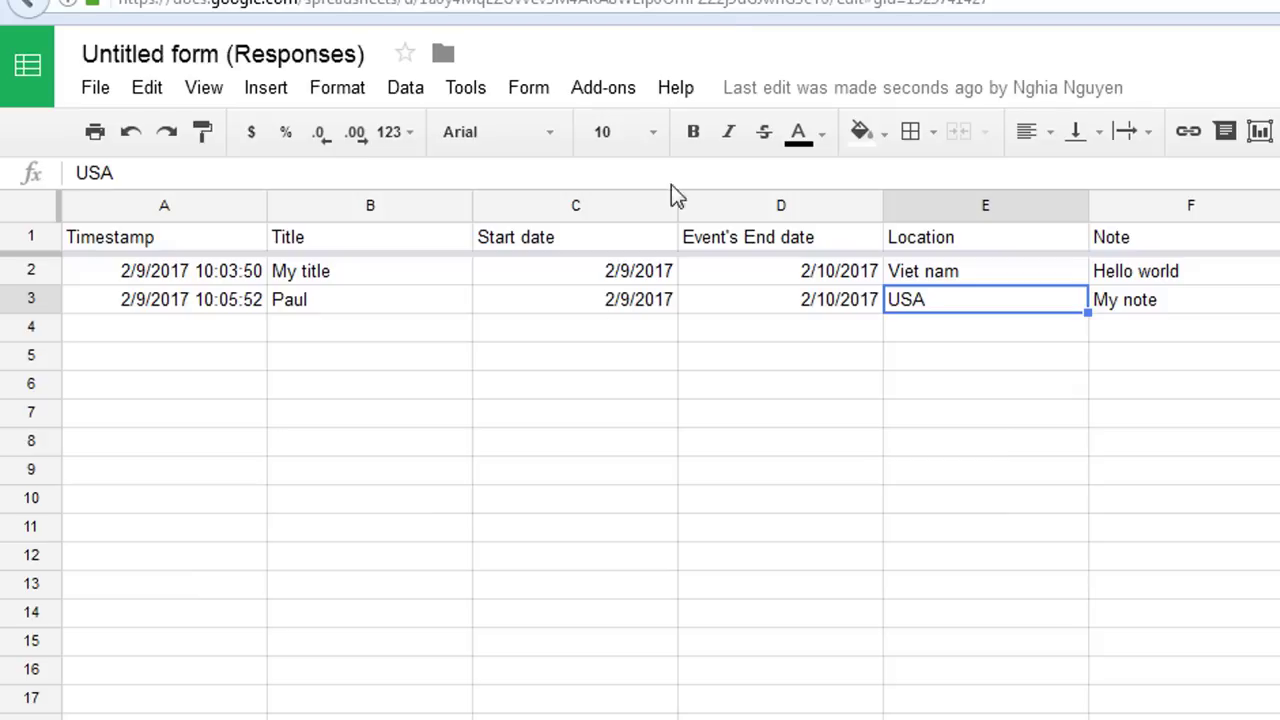
- Replace the Title in cell B3 of the response spreadsheet with a different first name
click(415, 308)
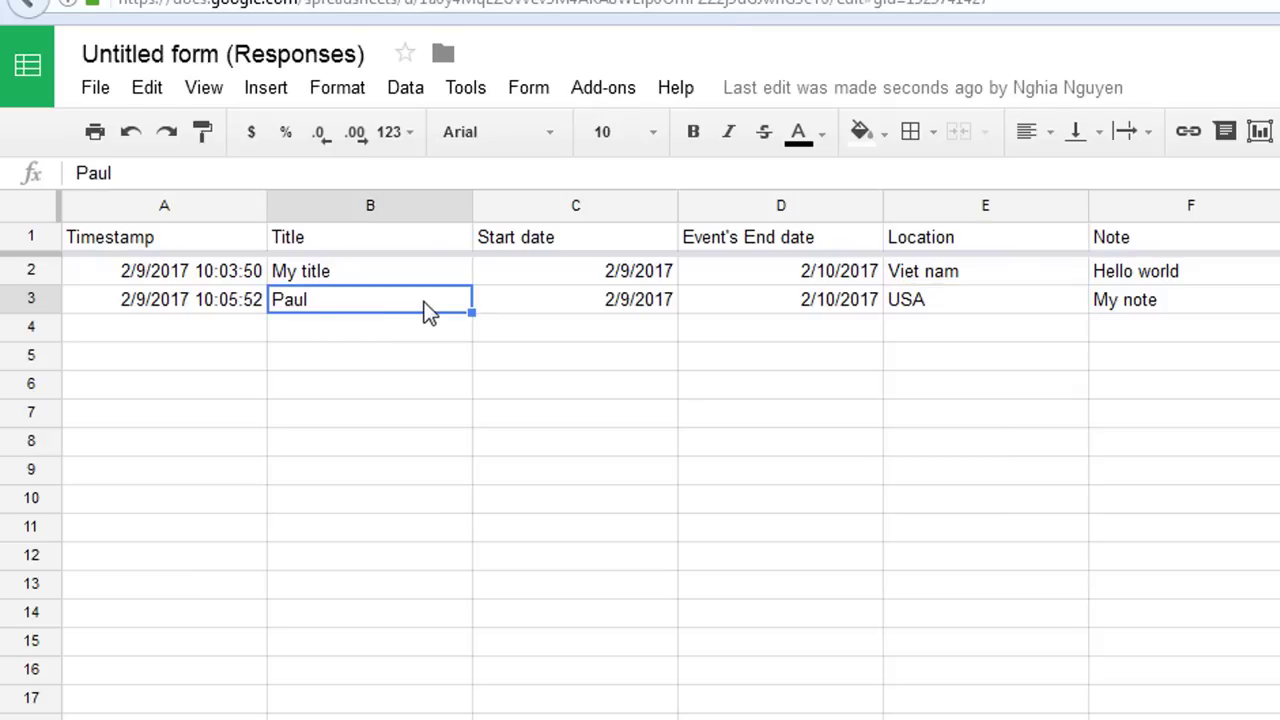
double_click(430, 302)
key(BackSpace)
key(BackSpace)
key(BackSpace)
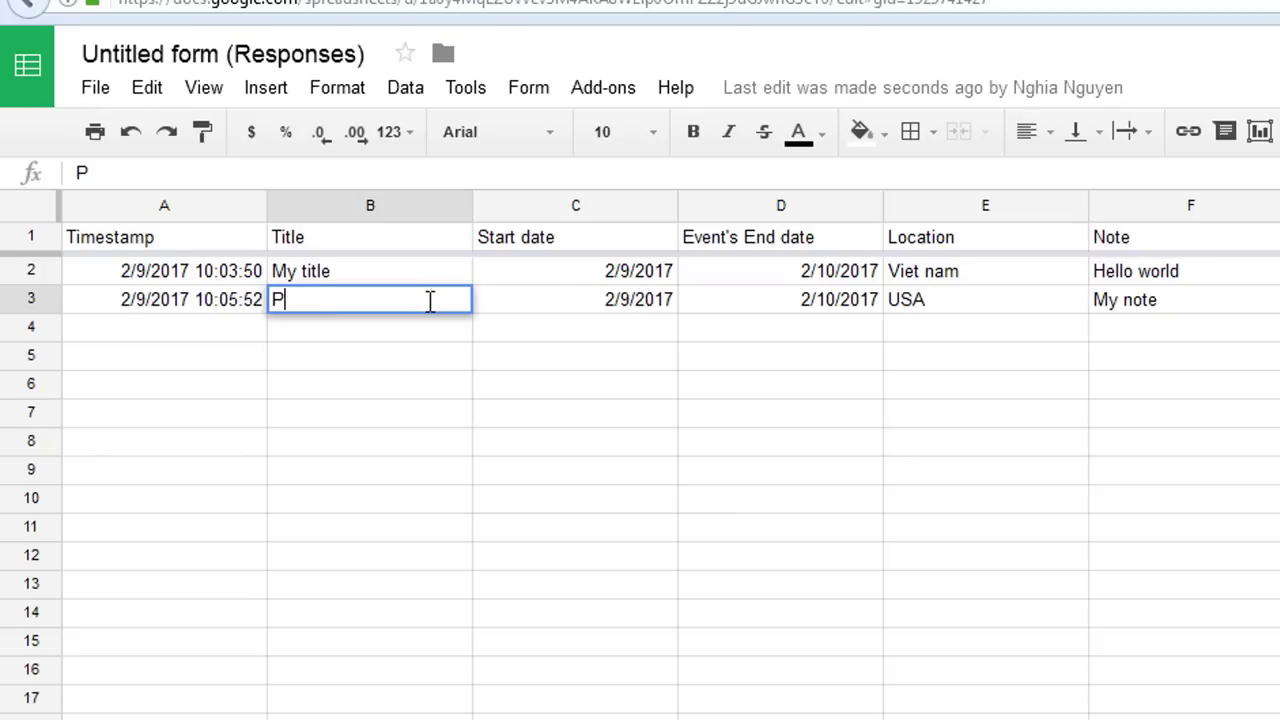
text(eter)
click(530, 311)
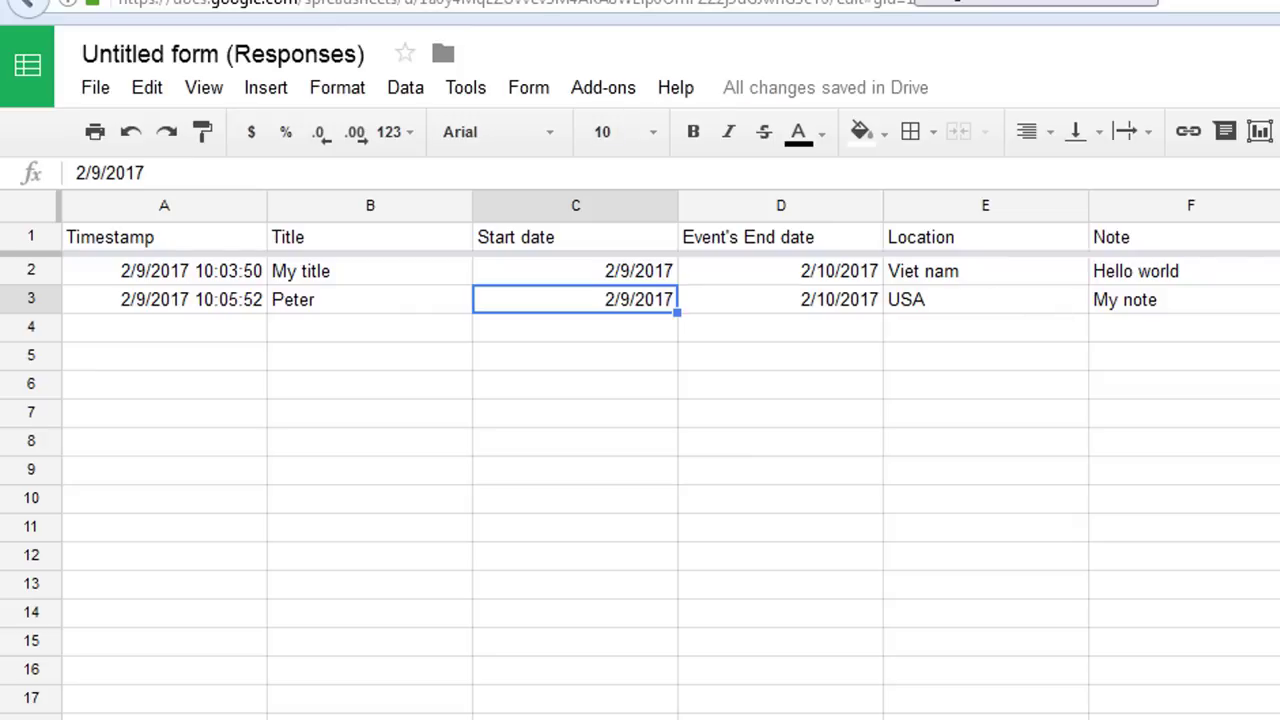
- Open the calendar event linked in row 3 of the responses and view it in the calendar's month view
key(Right)
key(Right)
key(Right)
key(Right)
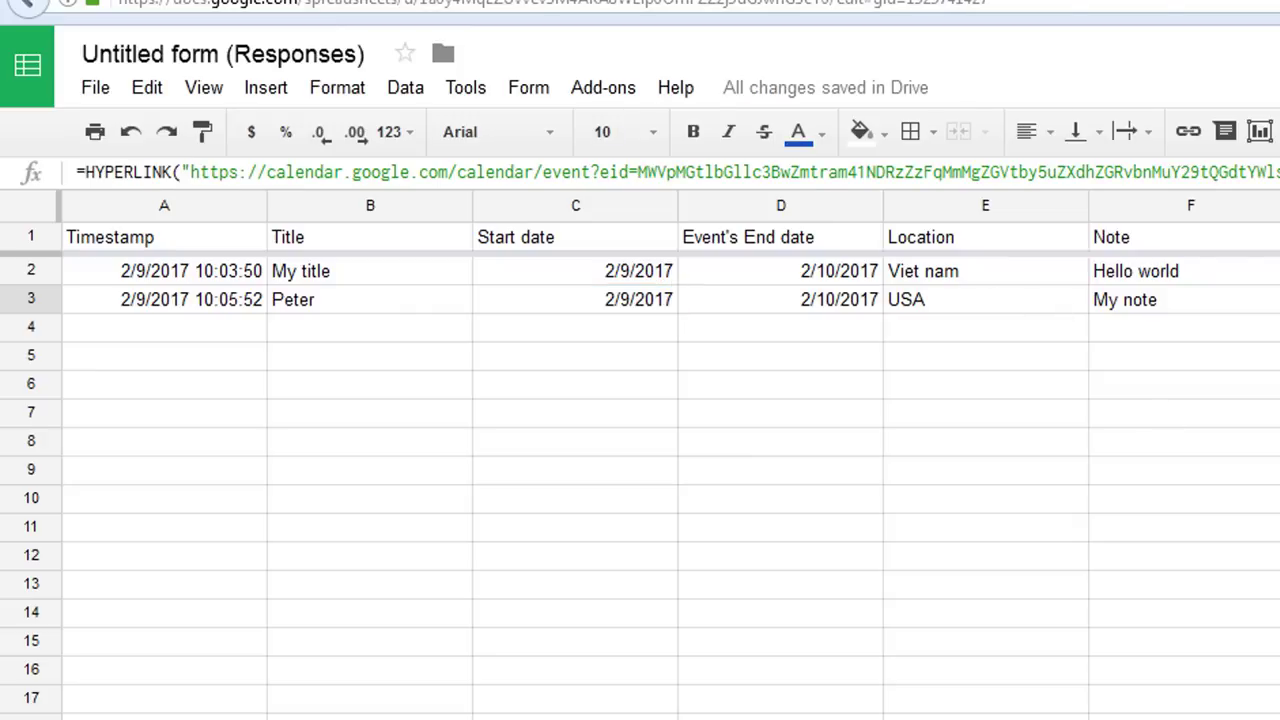
key(alt+Return)
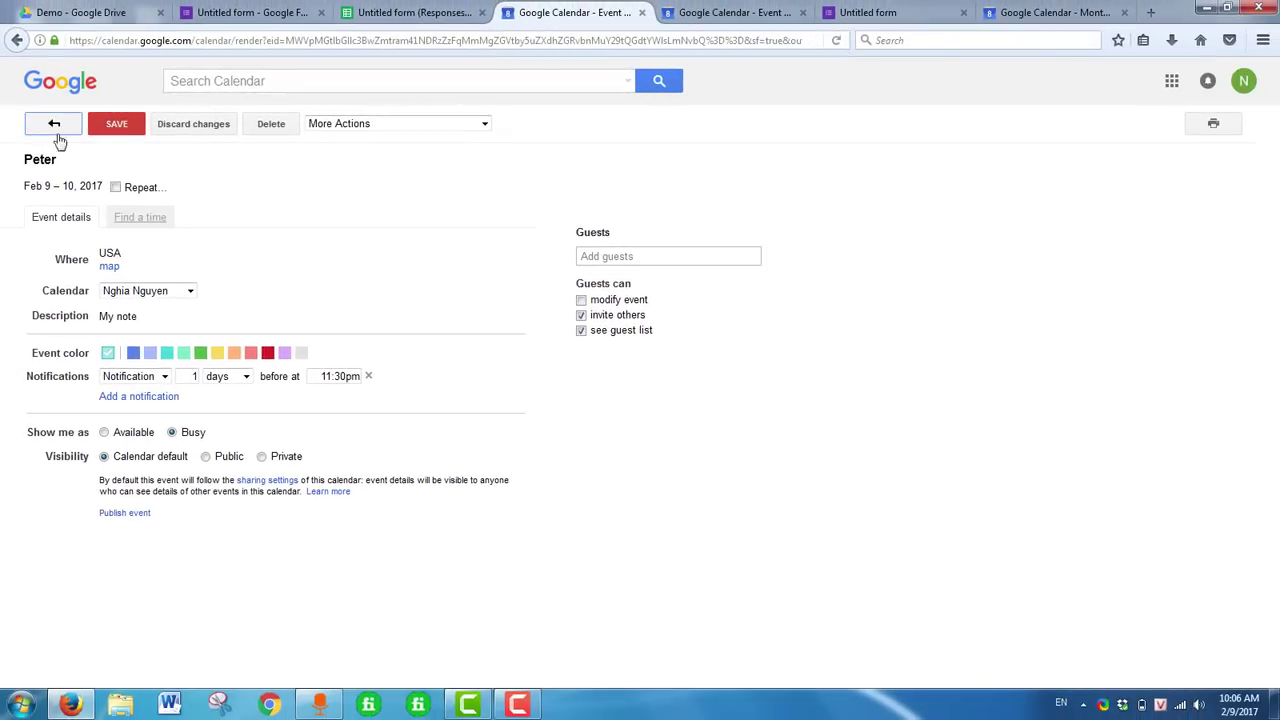
click(52, 126)
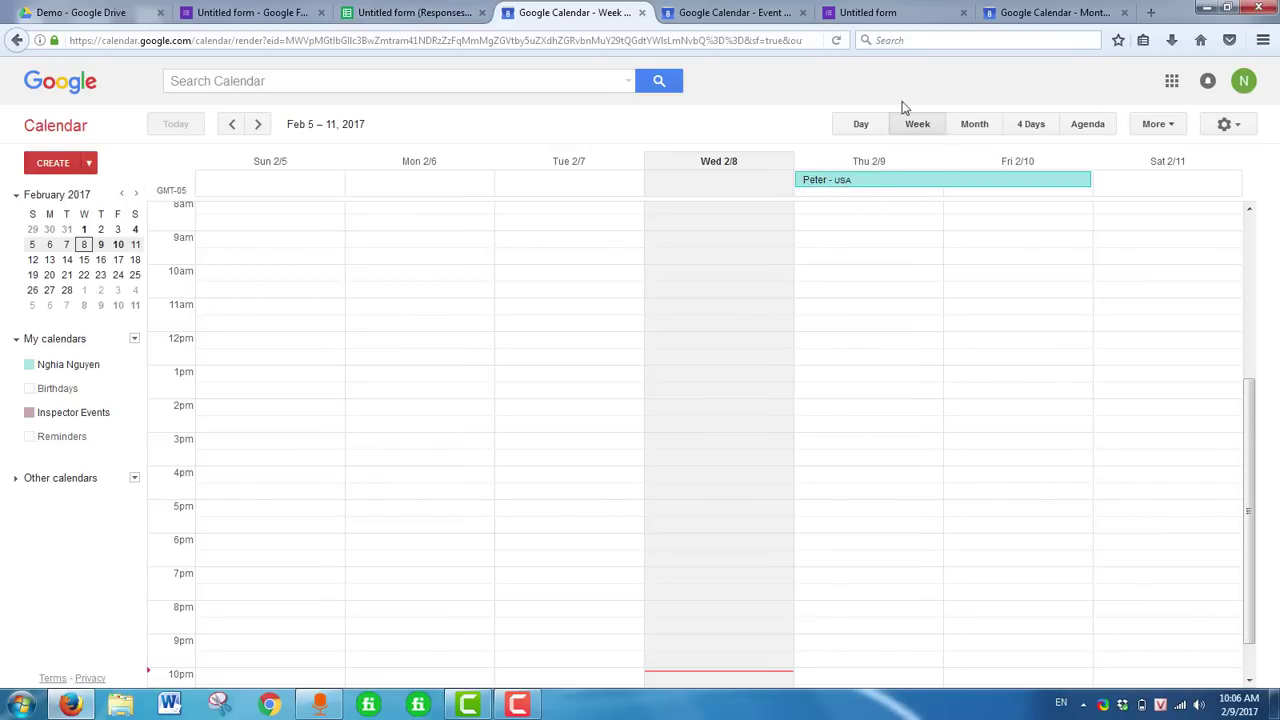
click(978, 128)
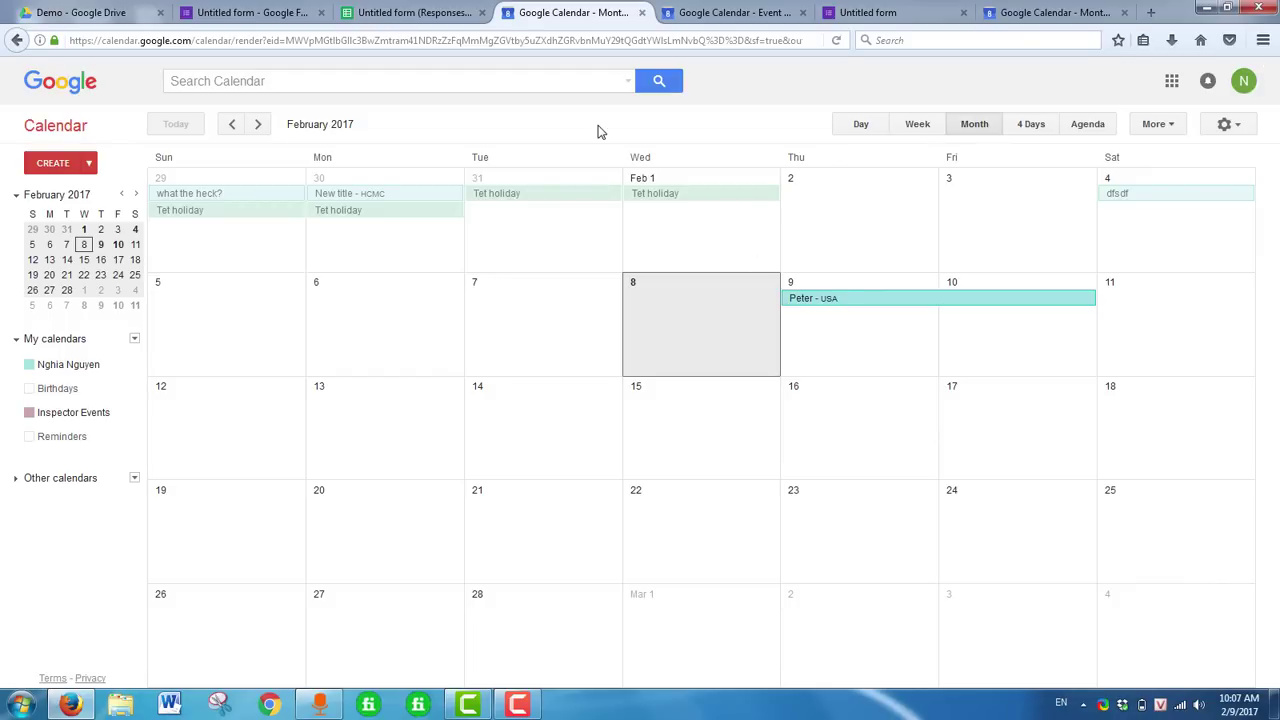
- Set the Event's End date in cell D3 of the response spreadsheet to 2/13/2017 and check the event's span in Google Calendar
click(430, 13)
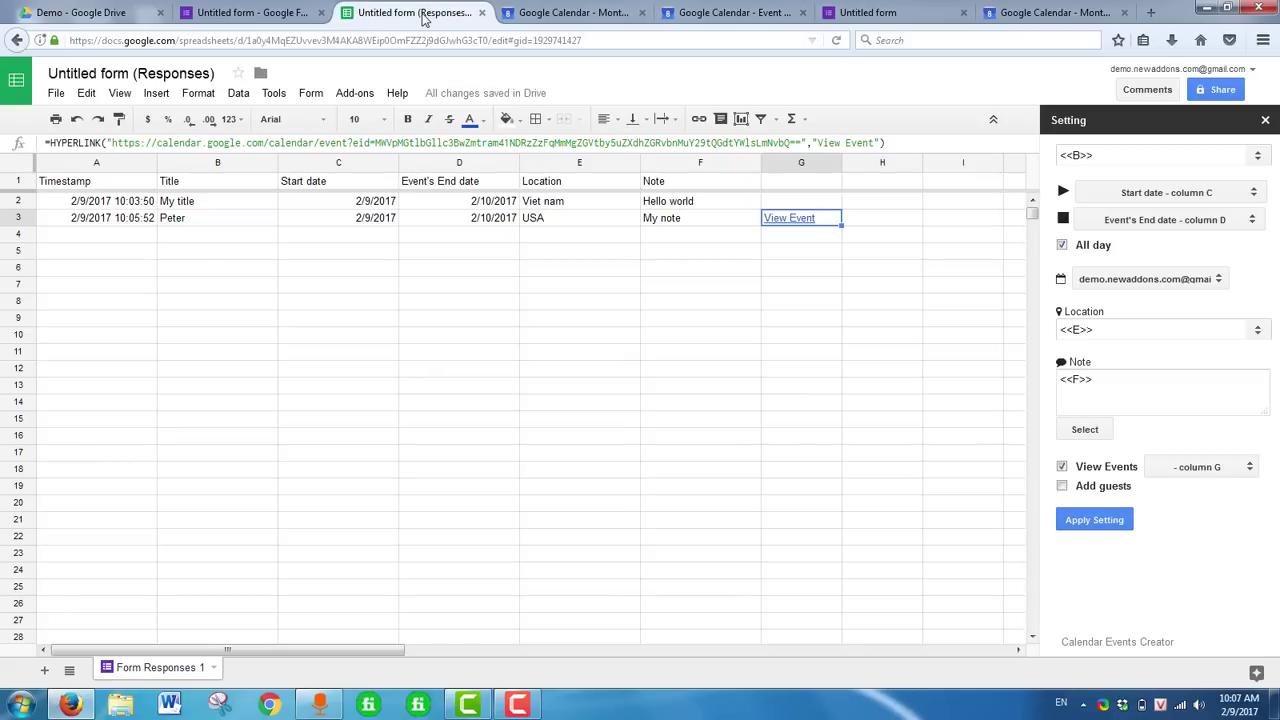
click(233, 222)
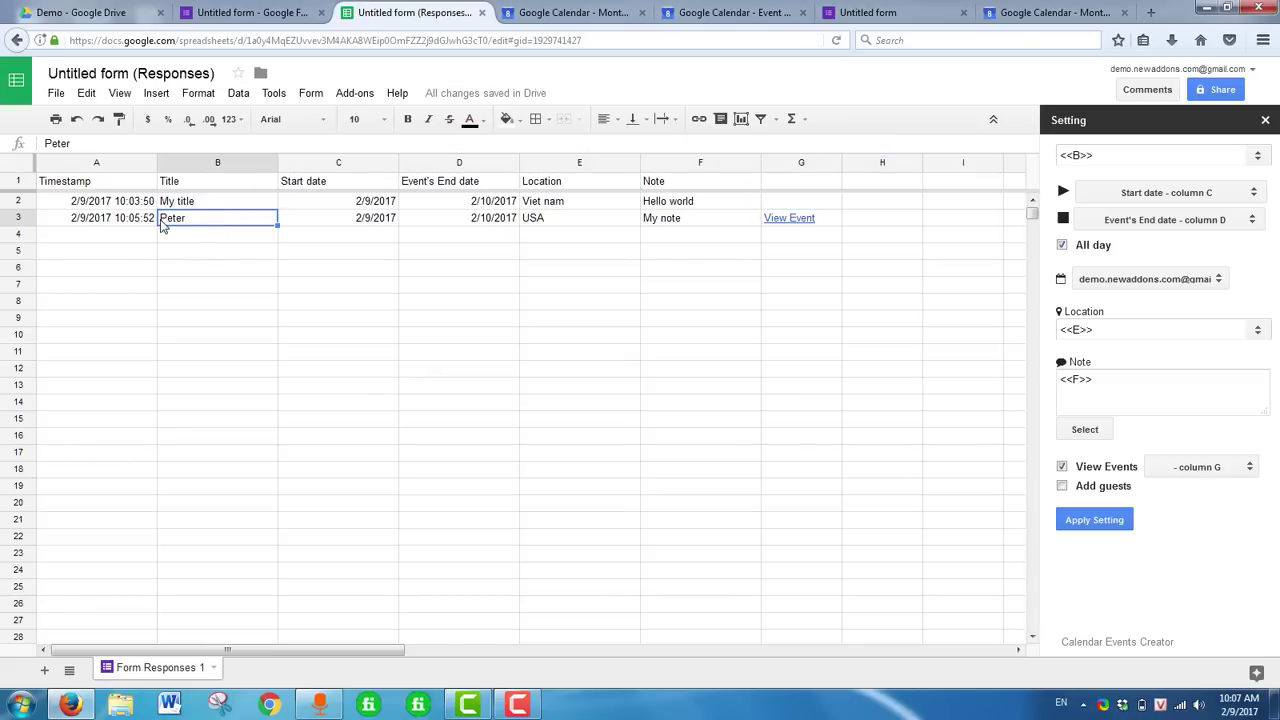
double_click(440, 223)
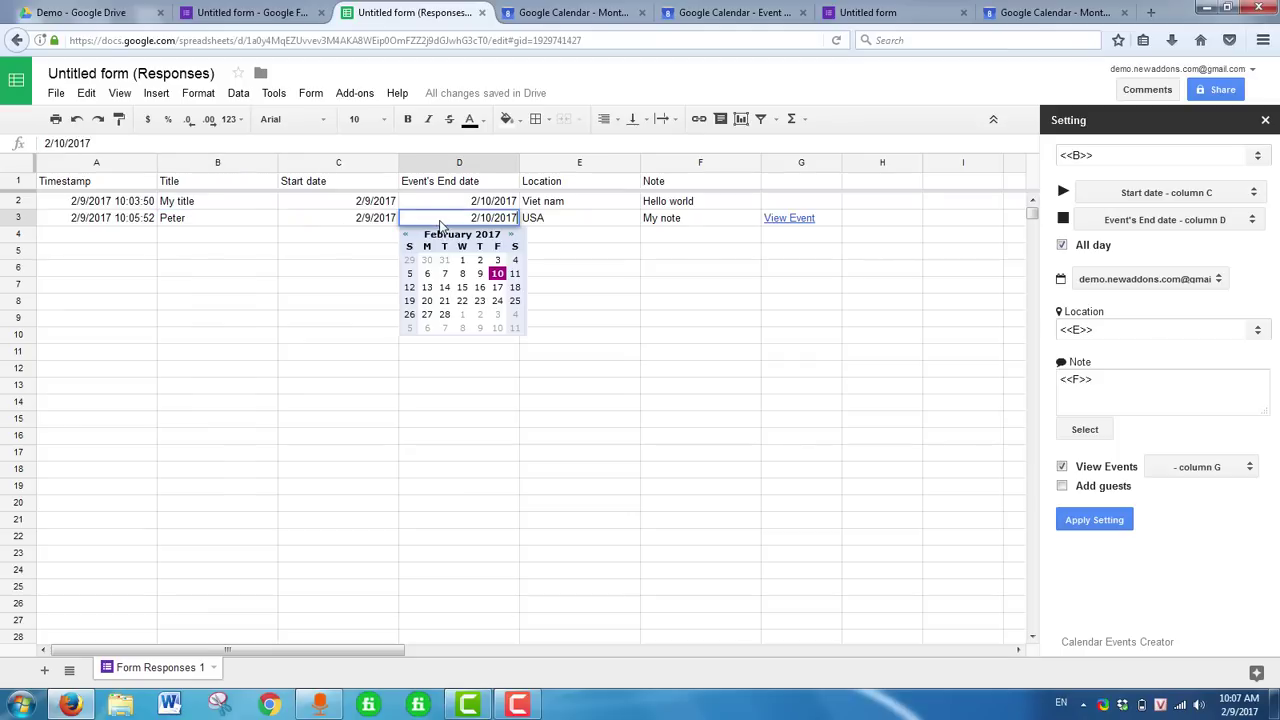
click(428, 288)
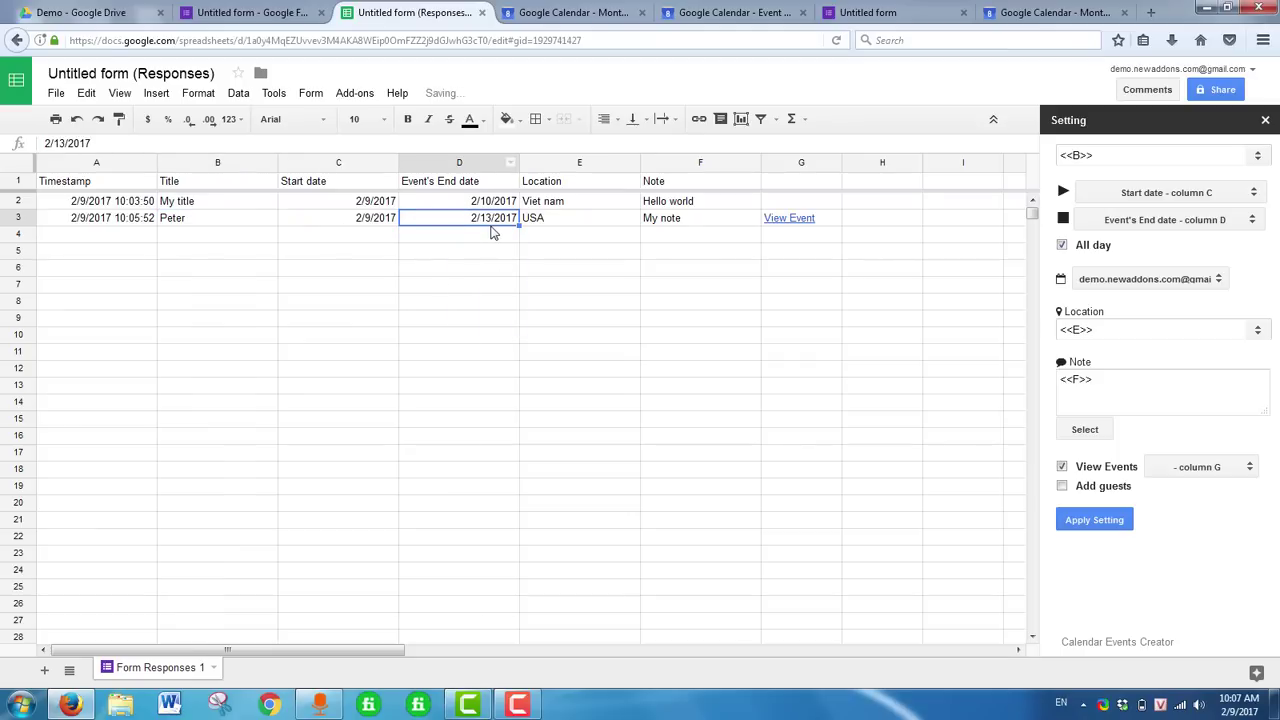
click(570, 12)
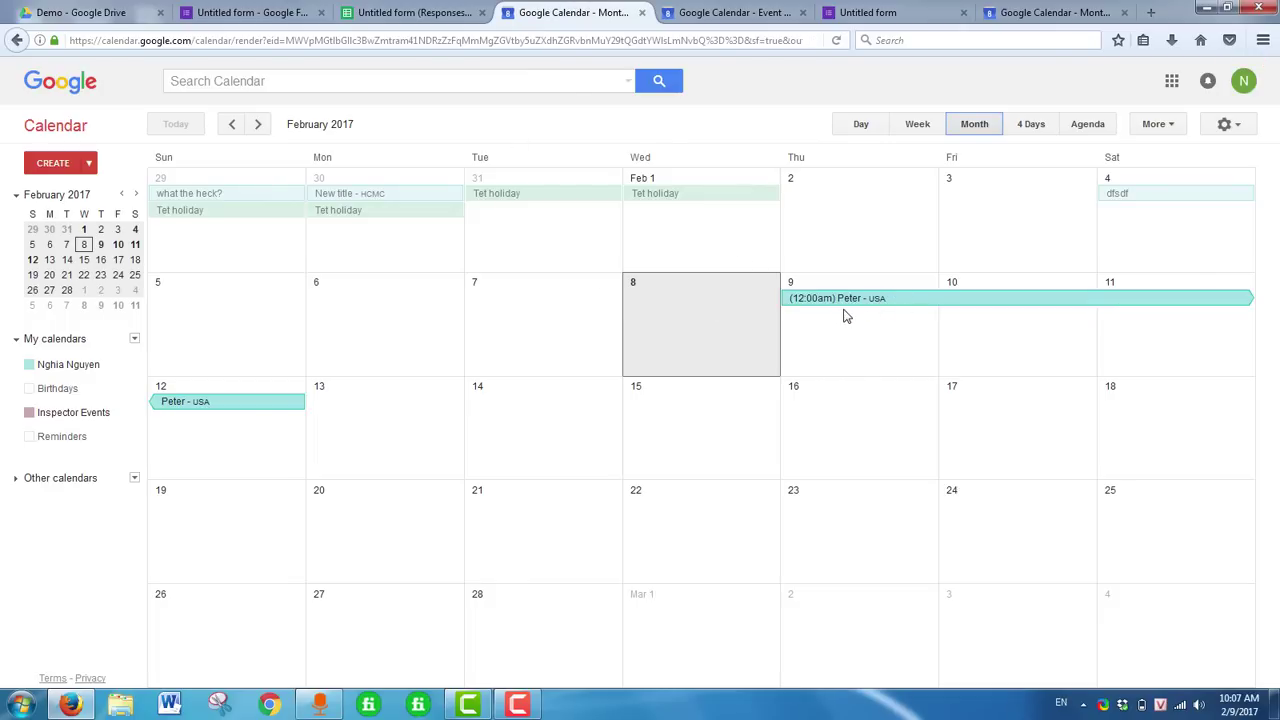
- Create a calendar event from row 2 of the response spreadsheet with Calendar Events Creator, and dismiss the result dialog
click(415, 12)
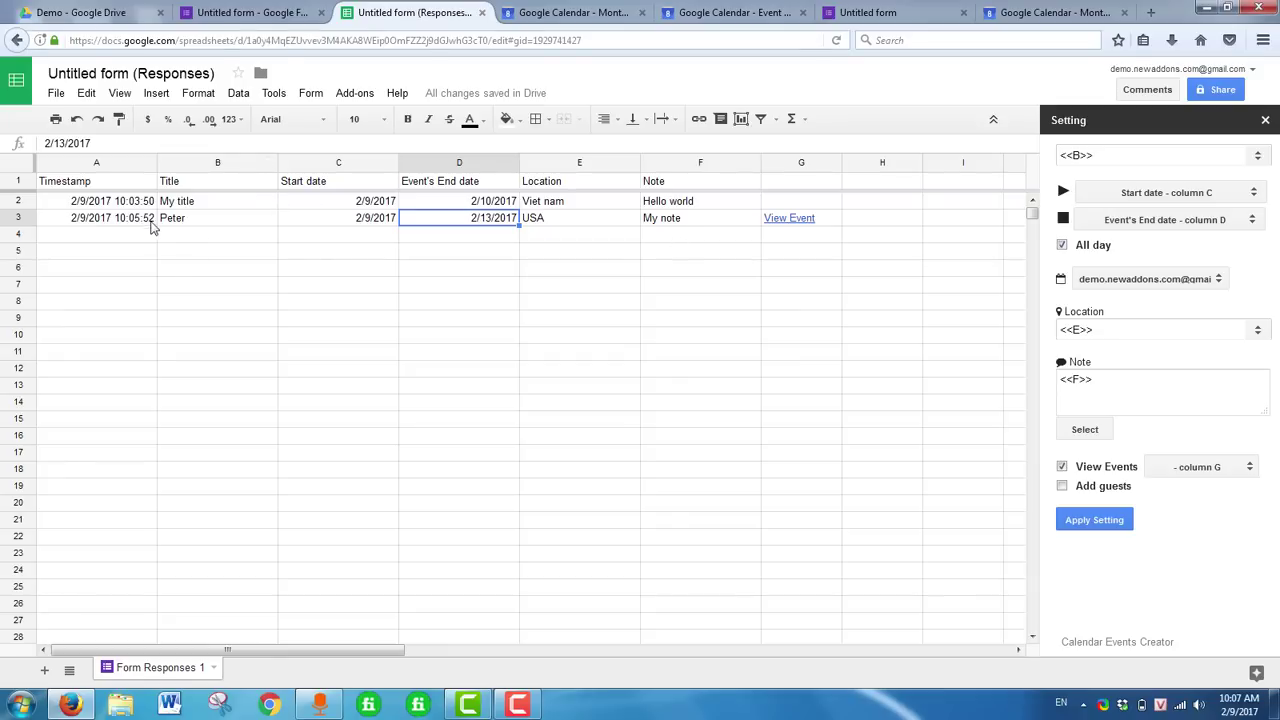
click(192, 205)
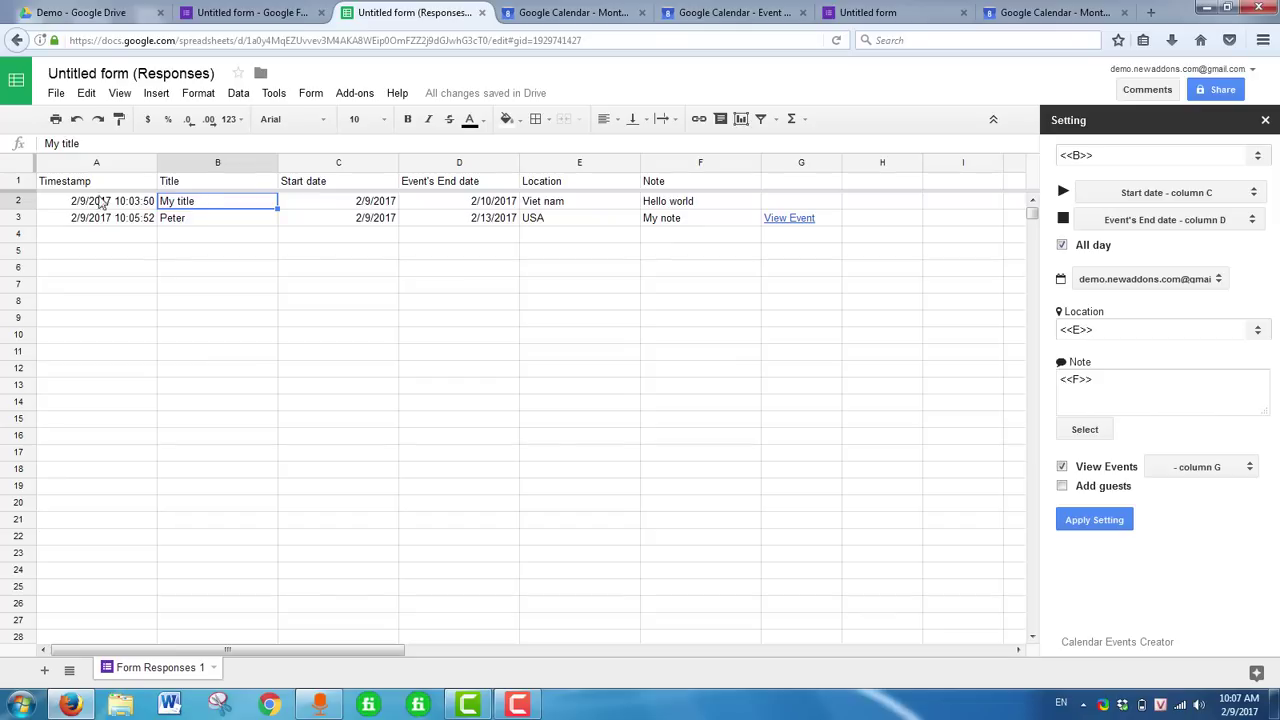
click(19, 201)
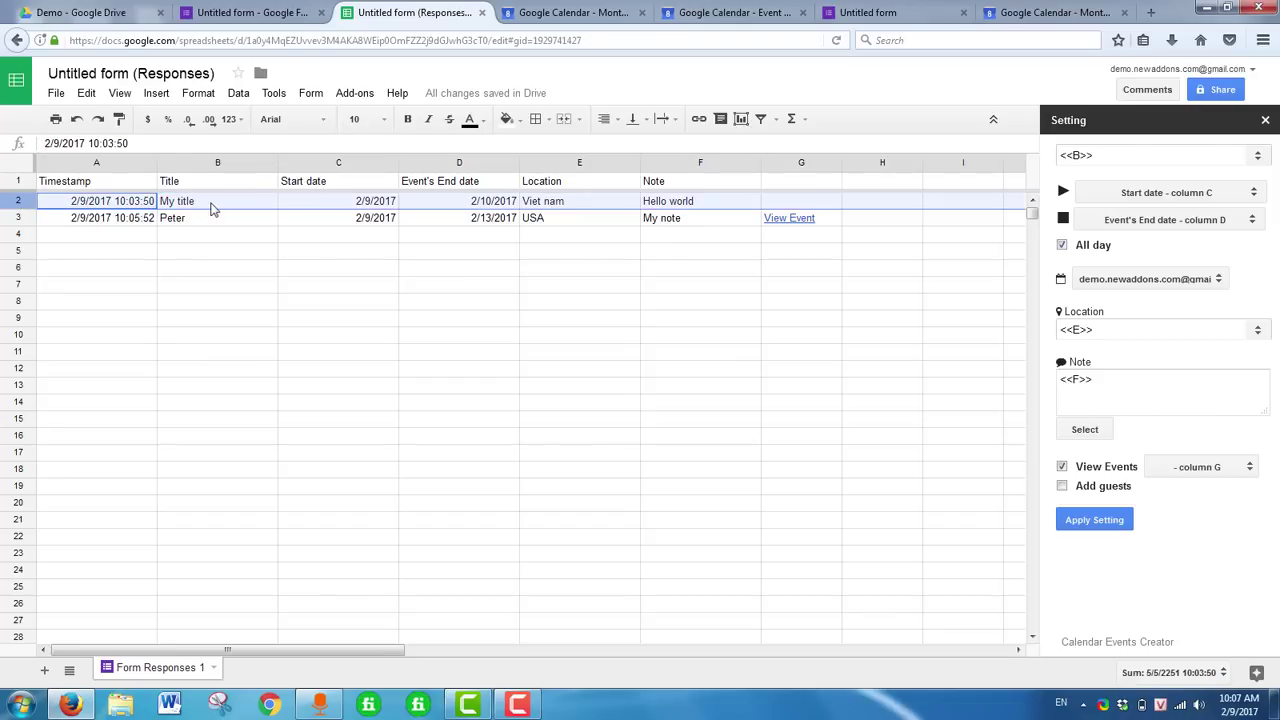
click(372, 98)
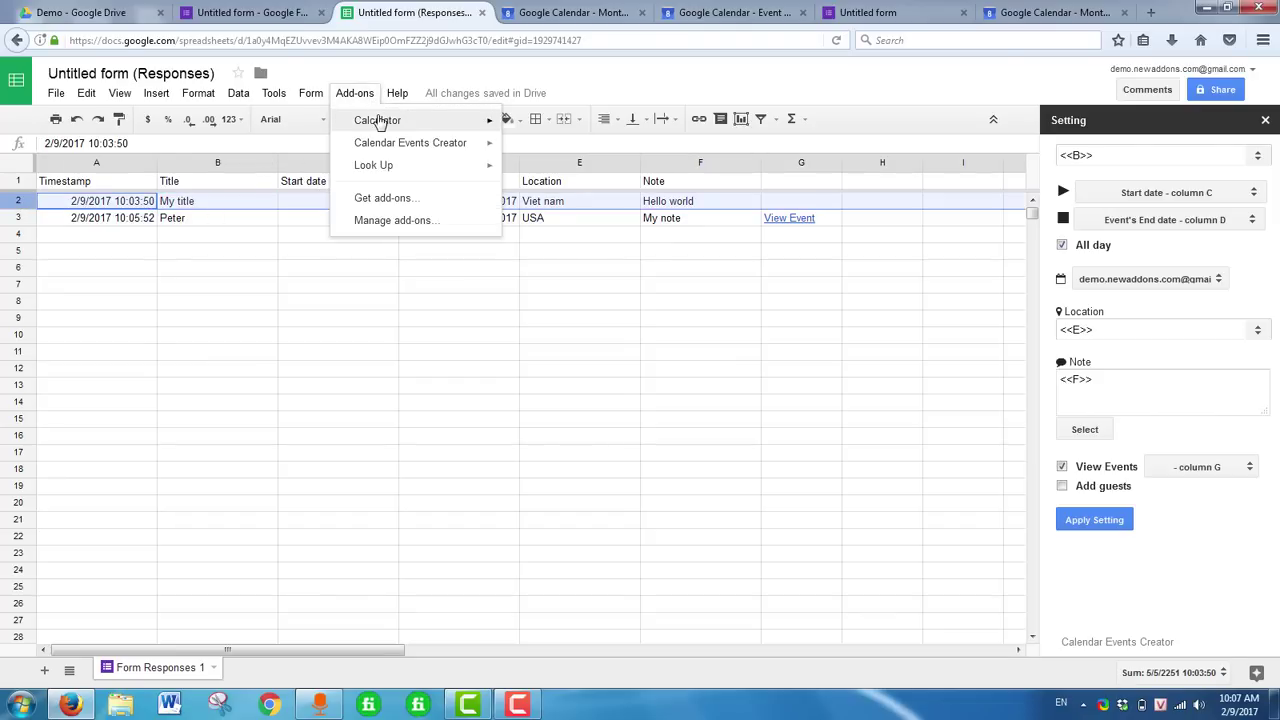
mouse_move(380, 148)
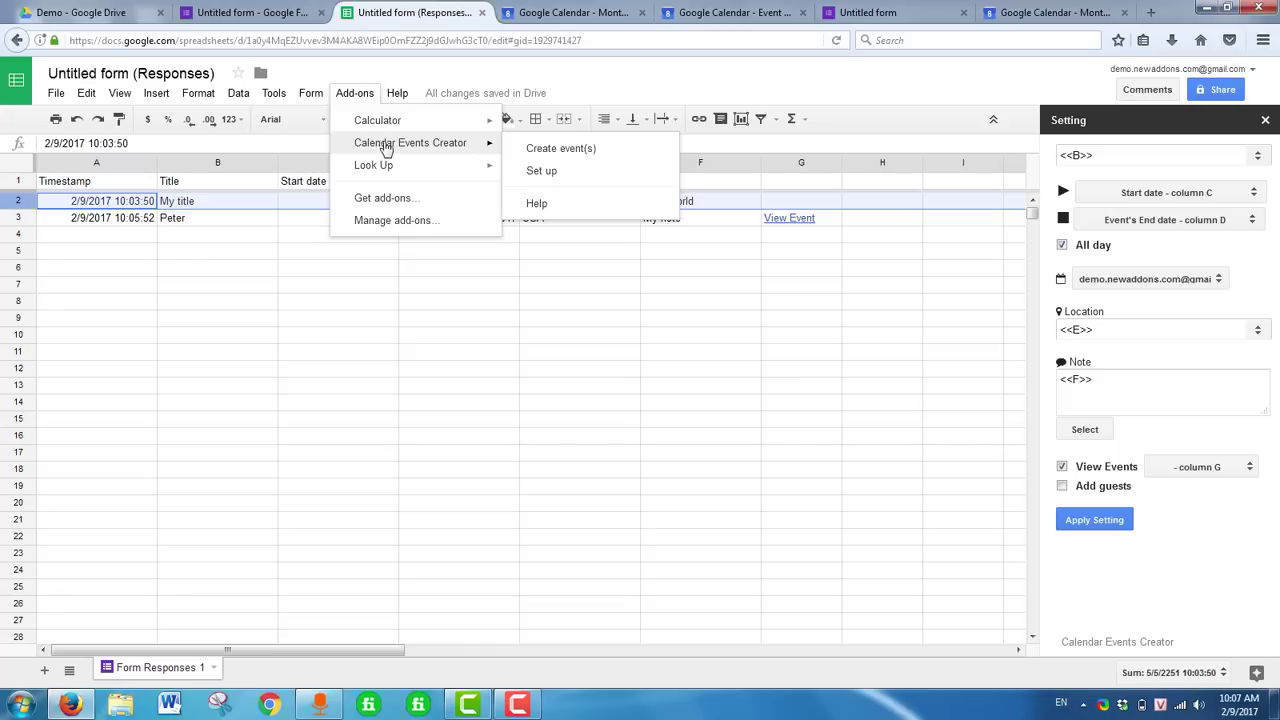
click(540, 150)
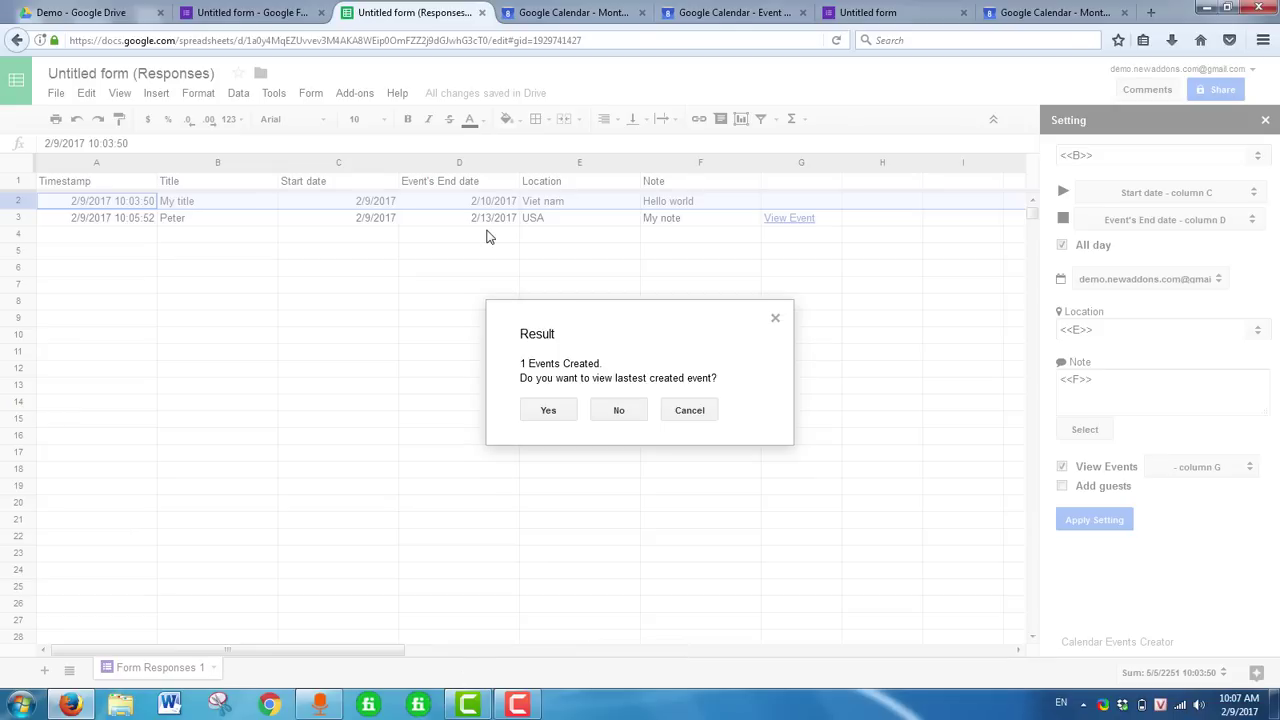
click(690, 412)
- Check Google Calendar for row 2's event by hiding and reshowing the primary calendar, and return to the response spreadsheet
click(555, 14)
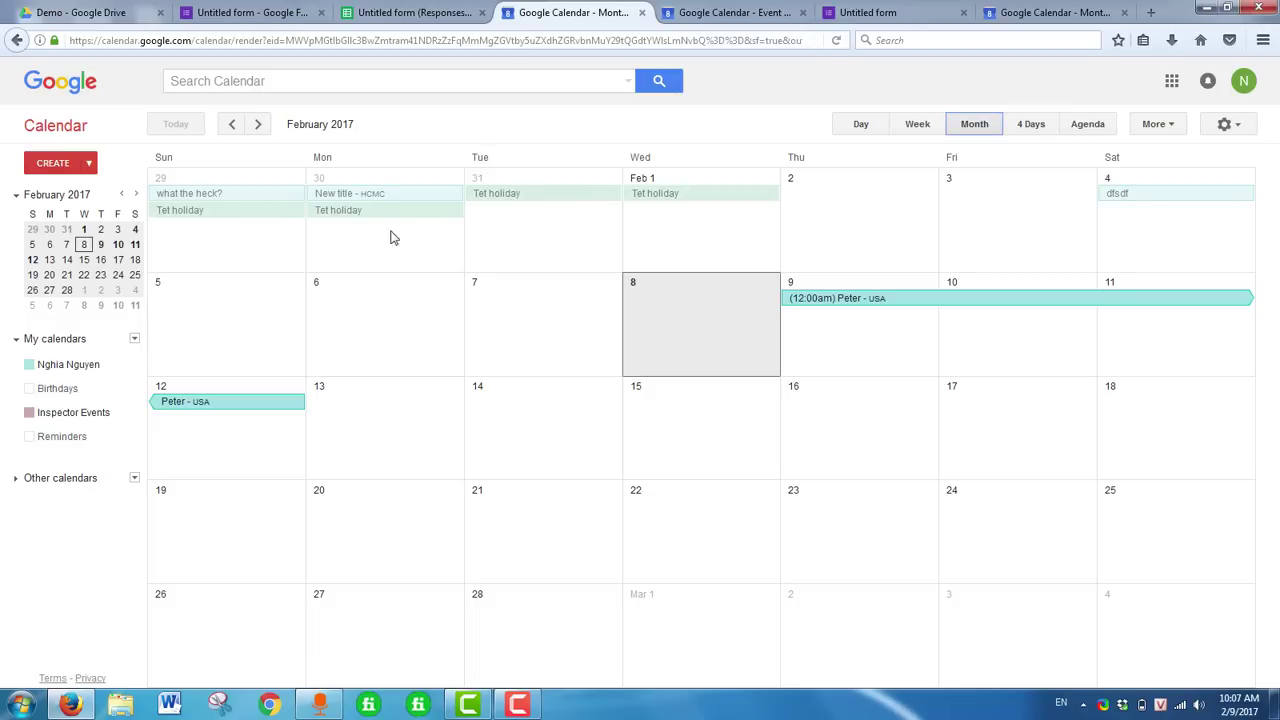
click(398, 12)
click(565, 12)
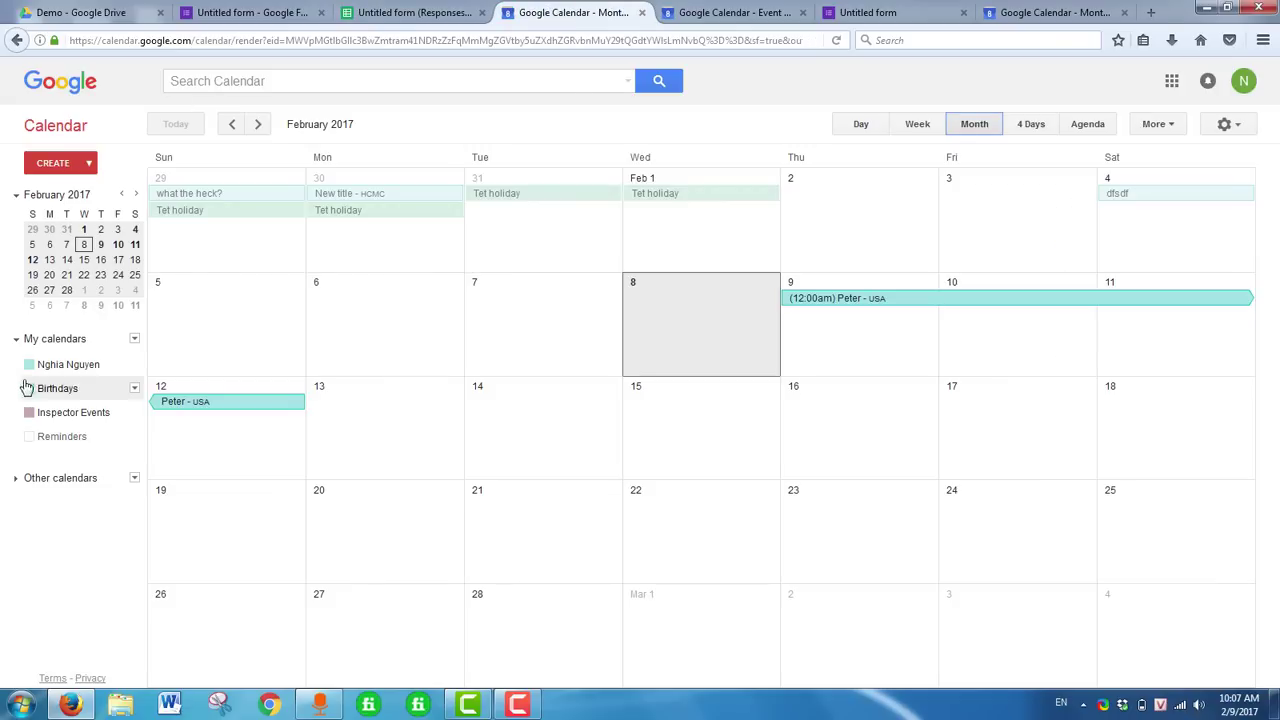
click(30, 367)
click(30, 367)
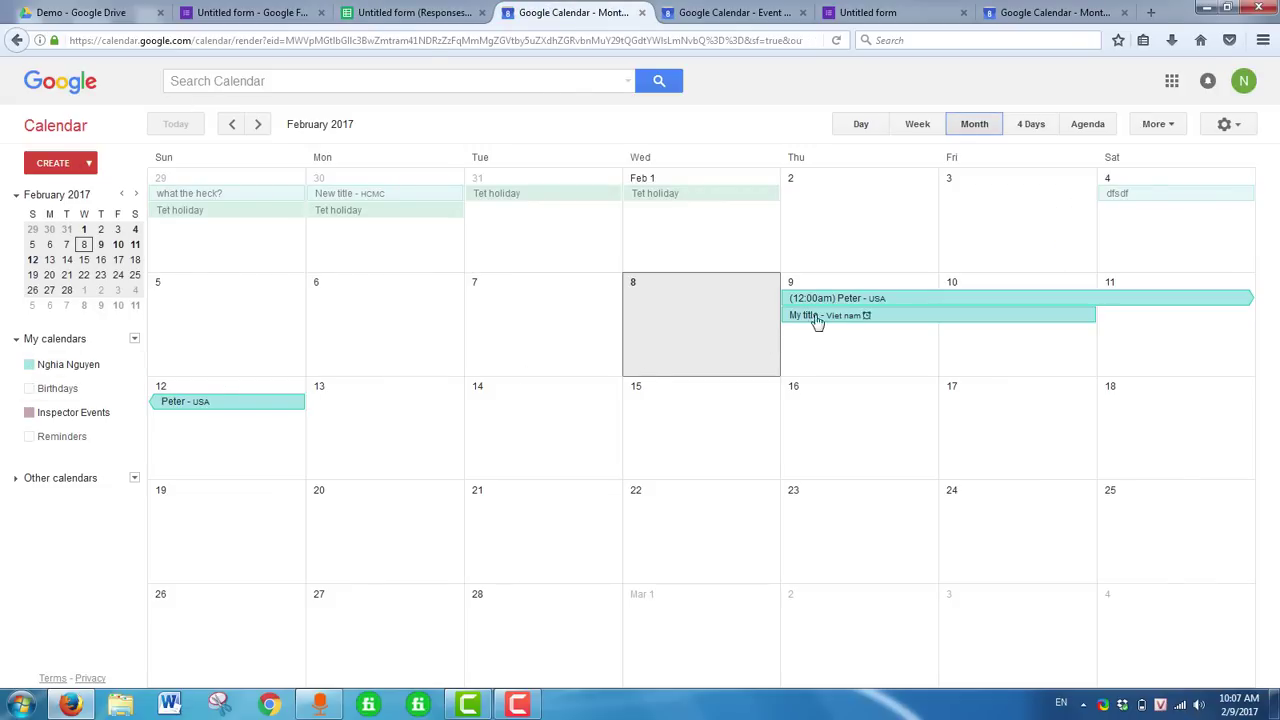
click(386, 6)
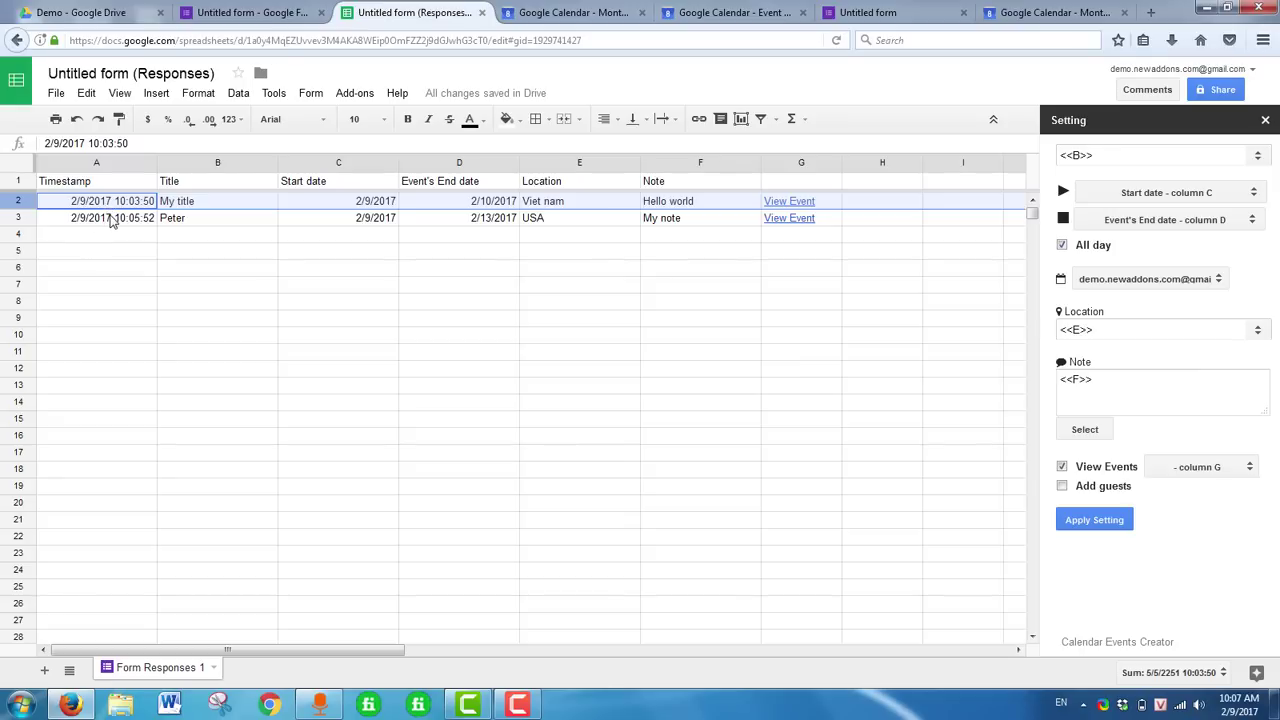
click(206, 221)
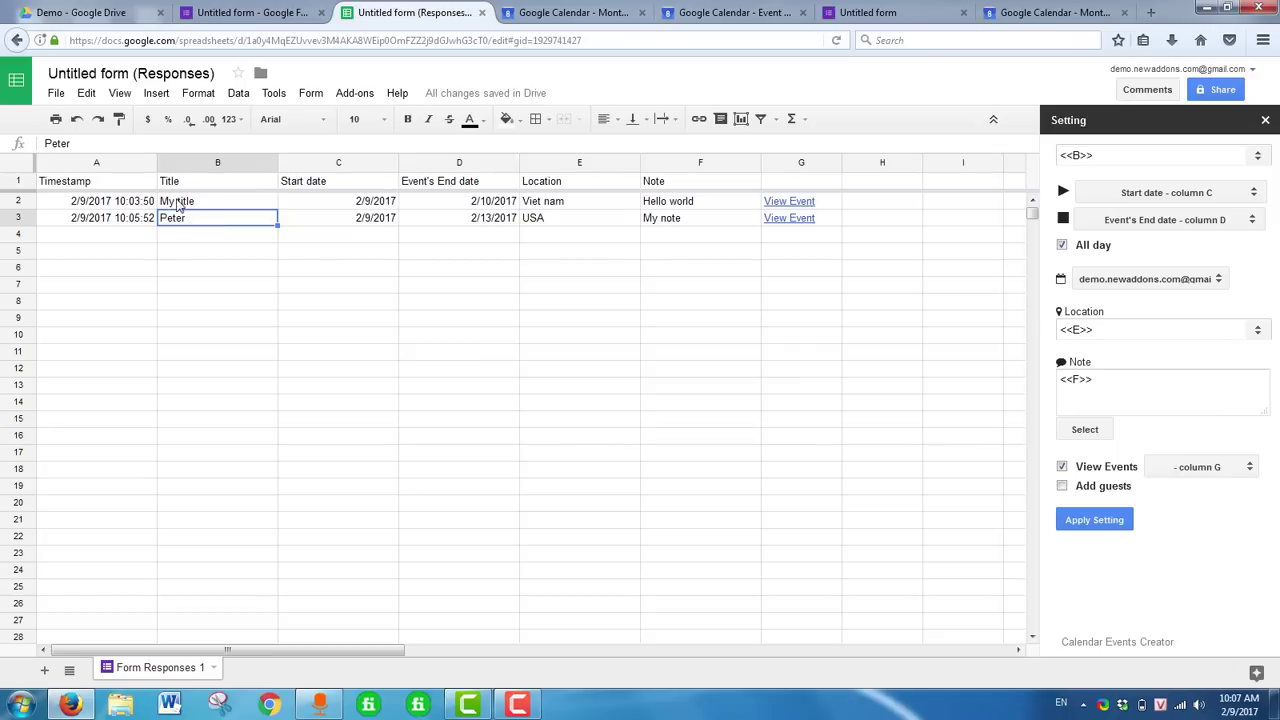
drag(183, 208, 183, 223)
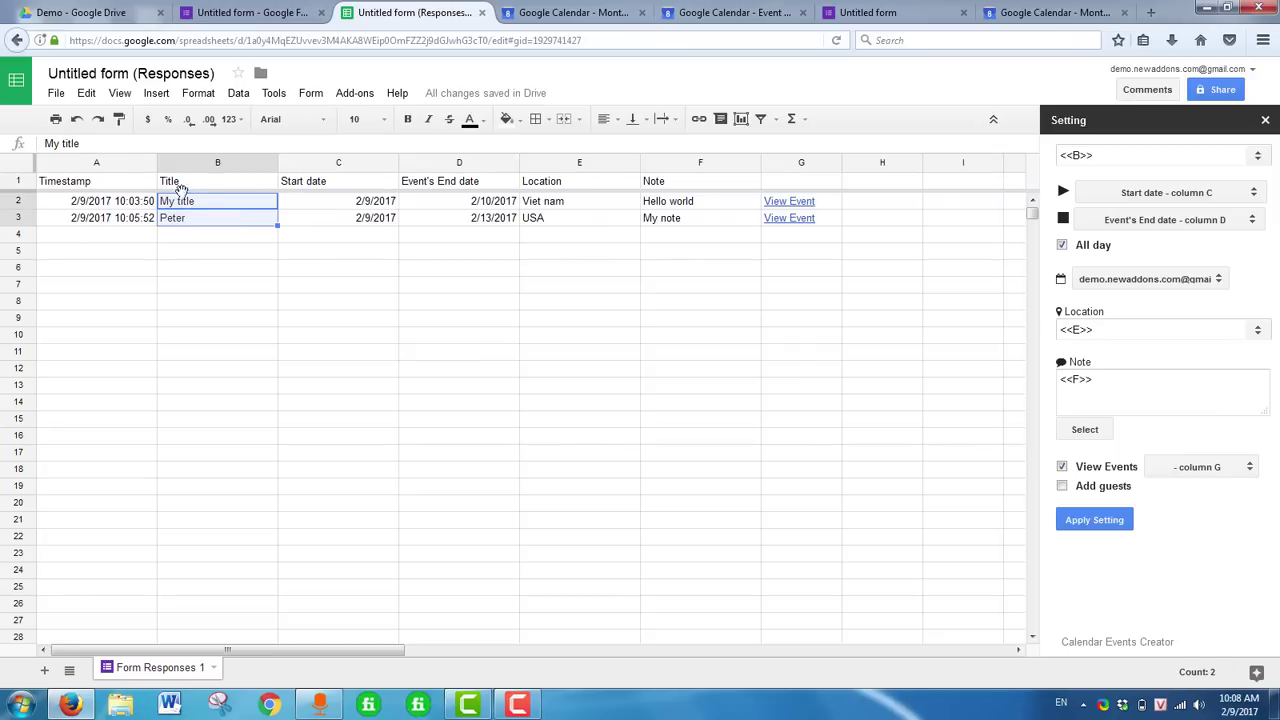
click(355, 93)
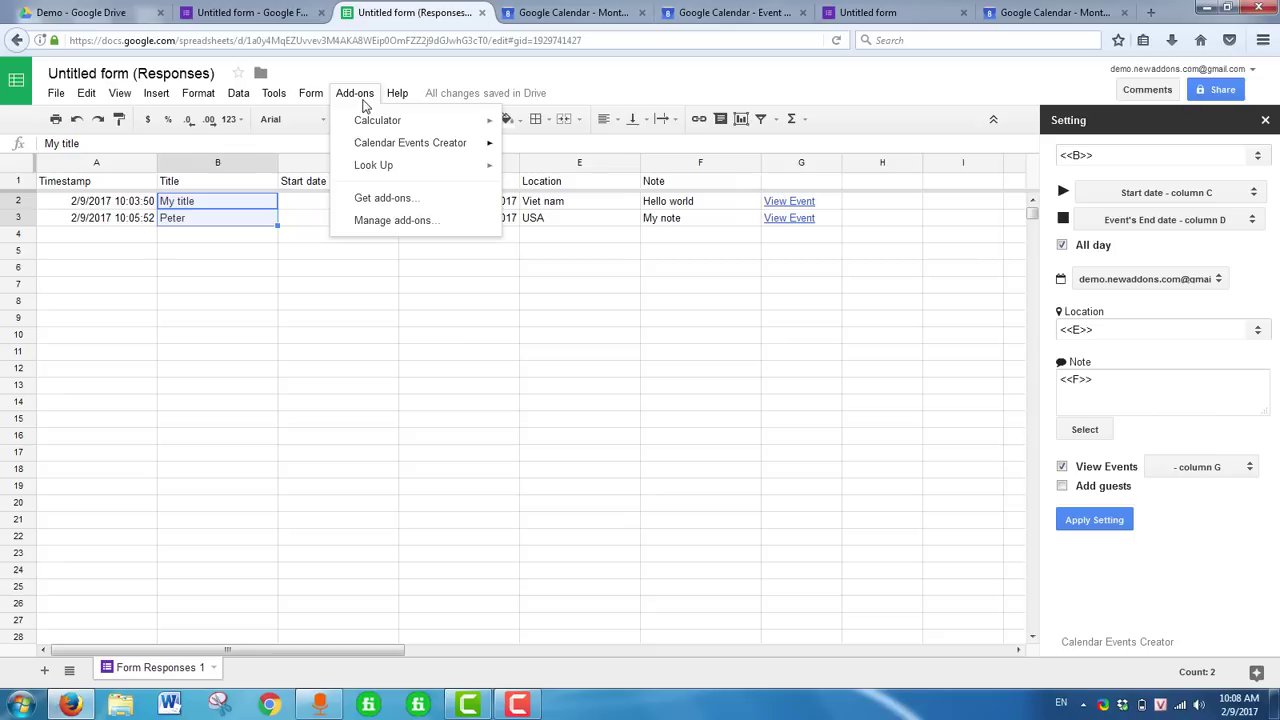
mouse_move(455, 147)
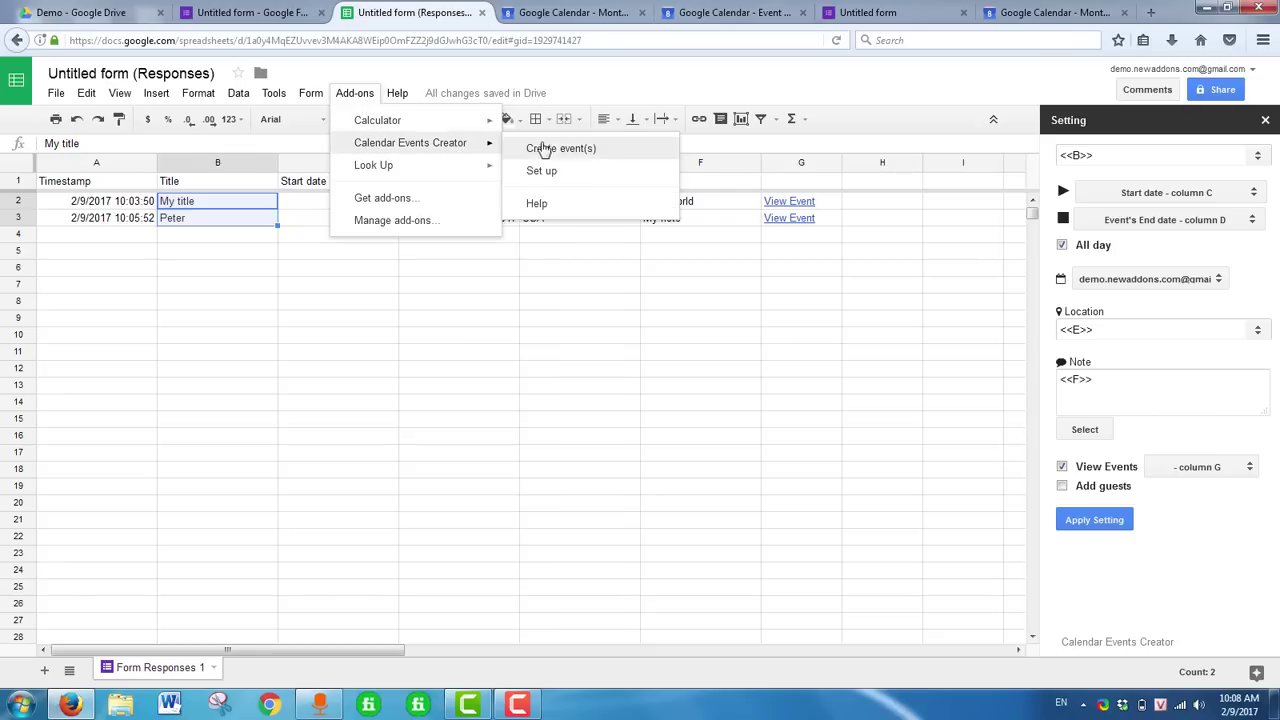
click(305, 220)
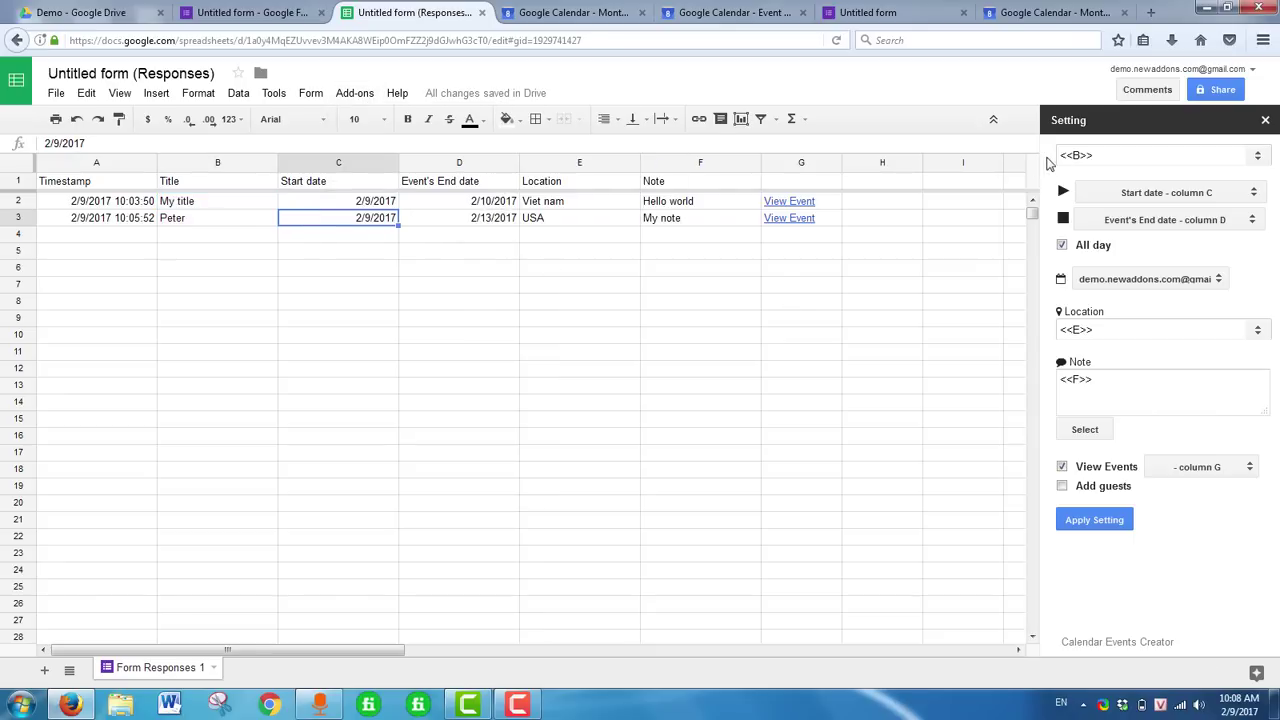
- Set the event title template in the Calendar Events Creator settings to "Hello <<B>>"
click(1115, 155)
drag(1113, 155, 1040, 155)
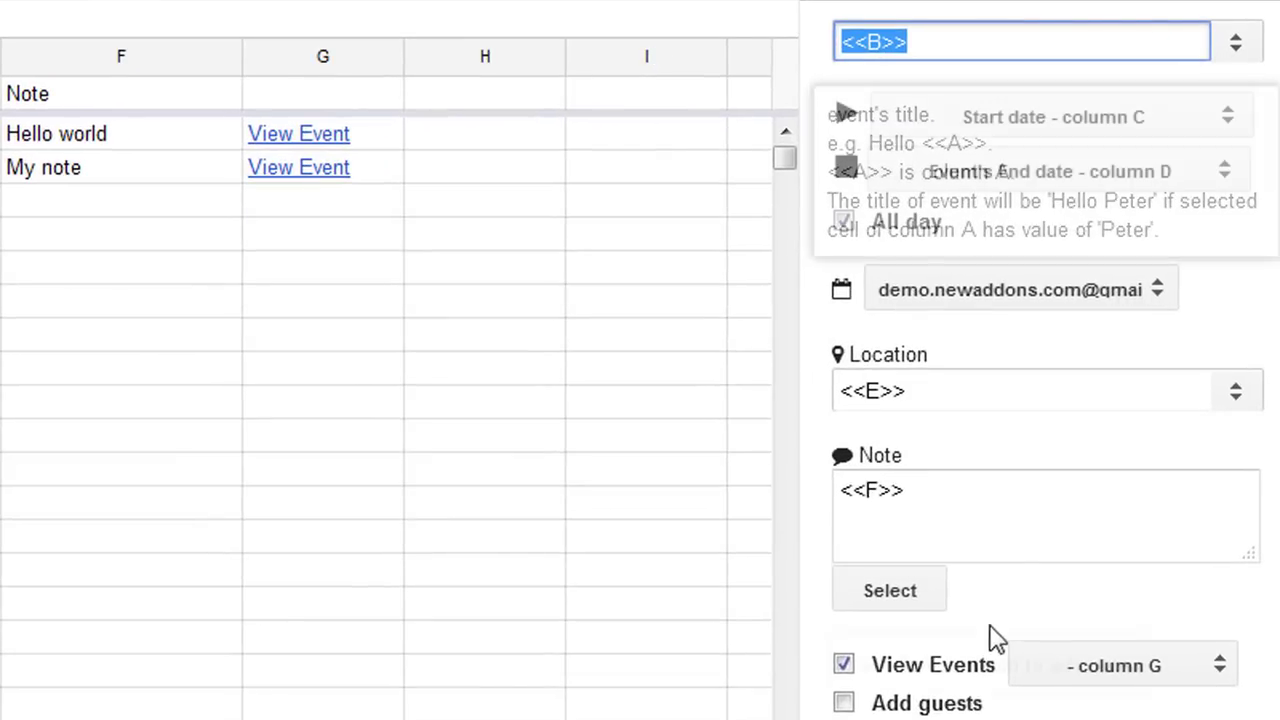
click(1000, 517)
key(ctrl+a)
click(943, 389)
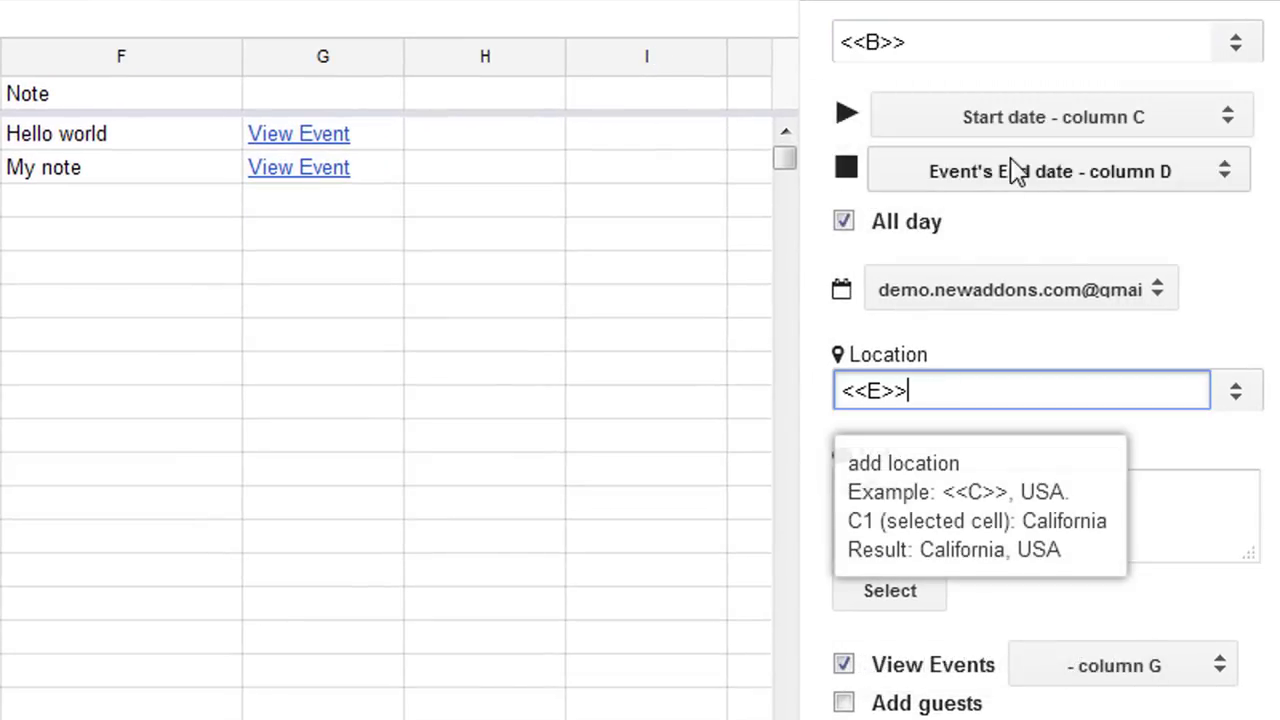
click(918, 38)
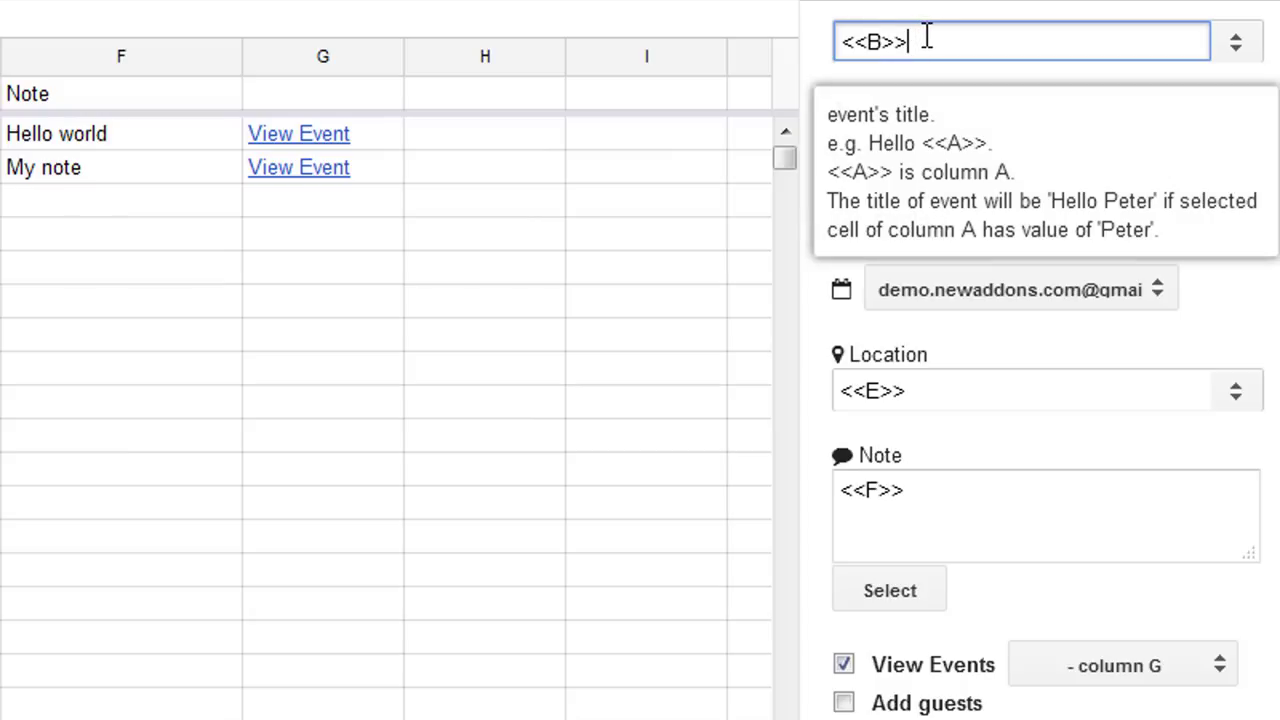
text(Hello)
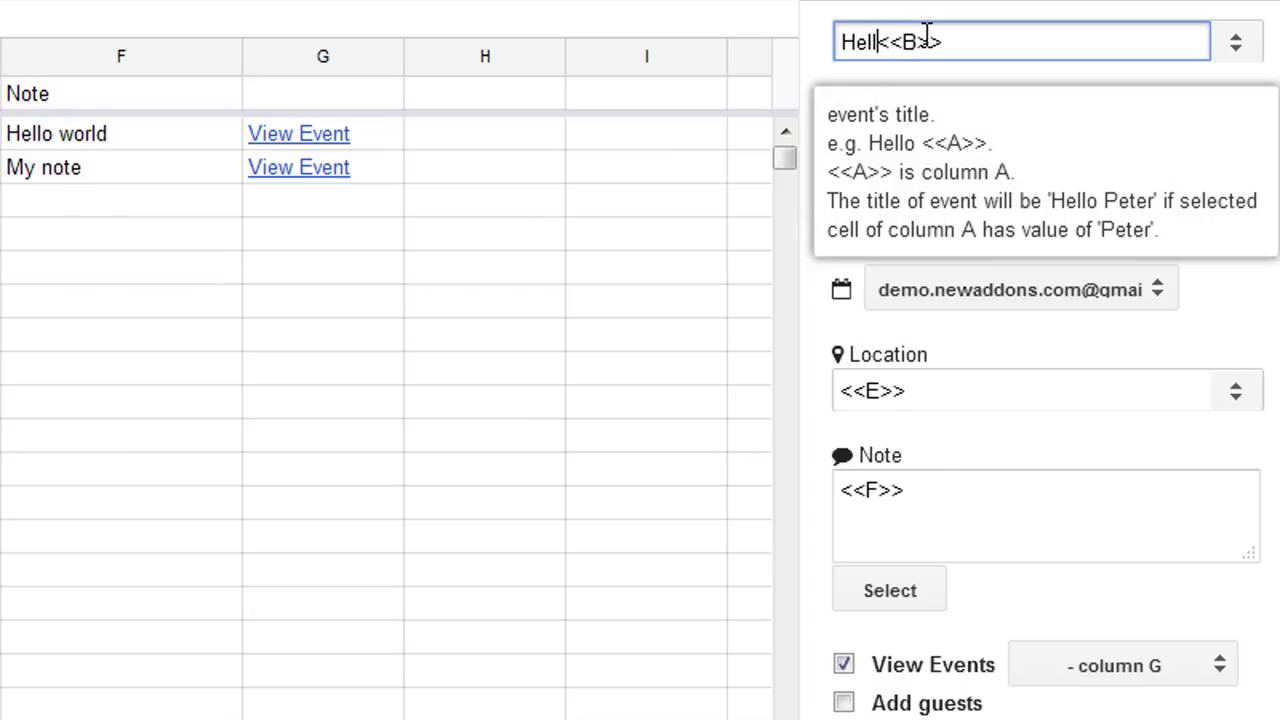
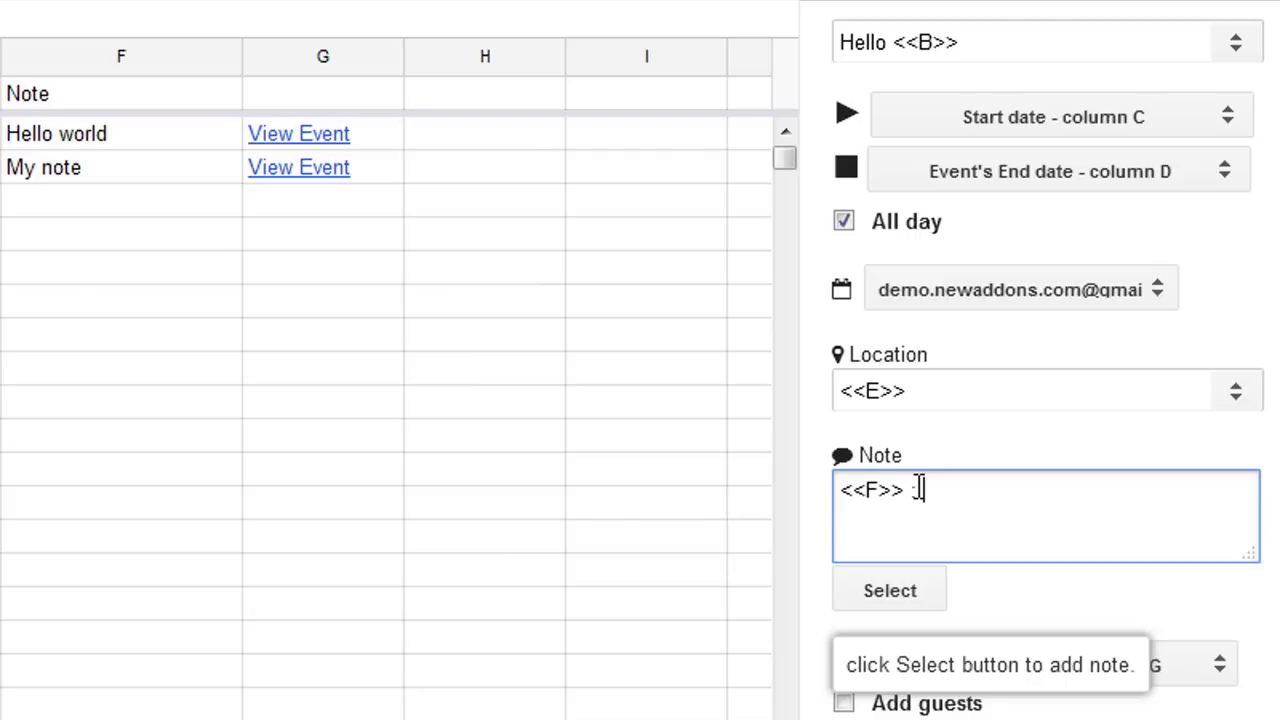
- Extend the note template to "<<F>> - Location : <<E>>", inserting the Location column's reference, and apply the settings
text(Location :)
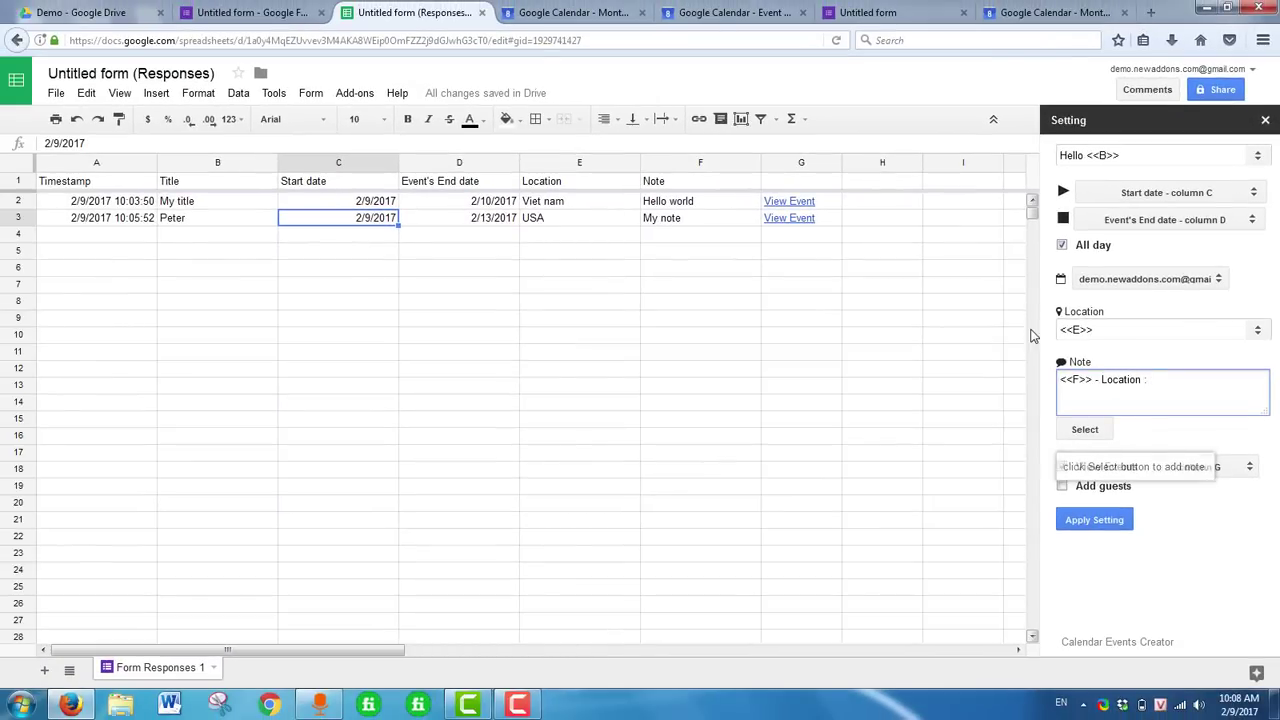
click(580, 164)
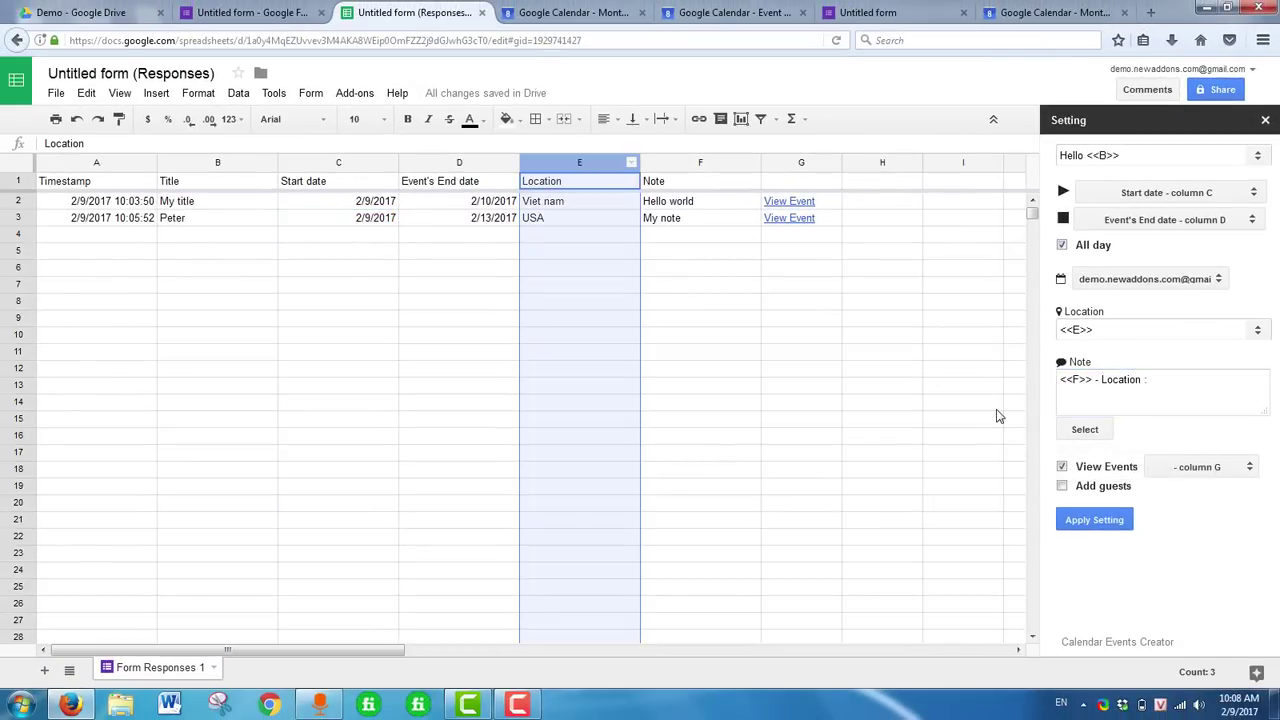
click(1085, 431)
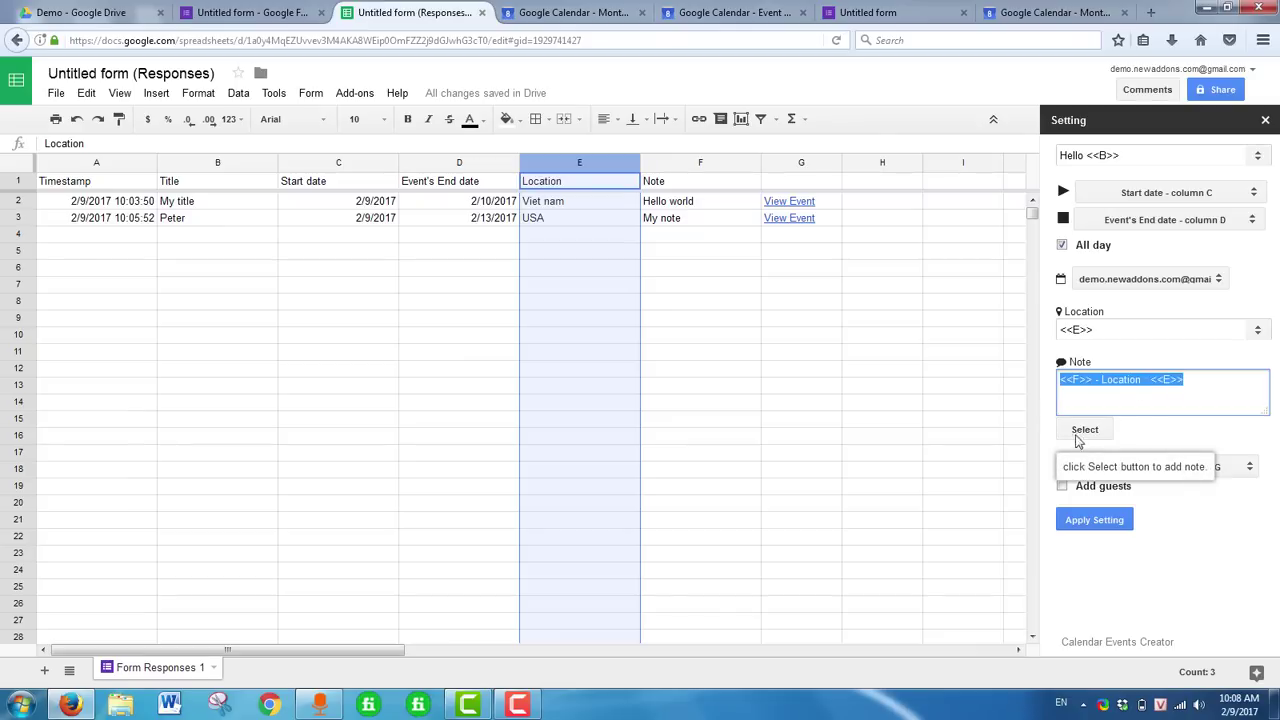
click(1093, 522)
- Start another response on the live form and enter a person's first name as the title
click(580, 220)
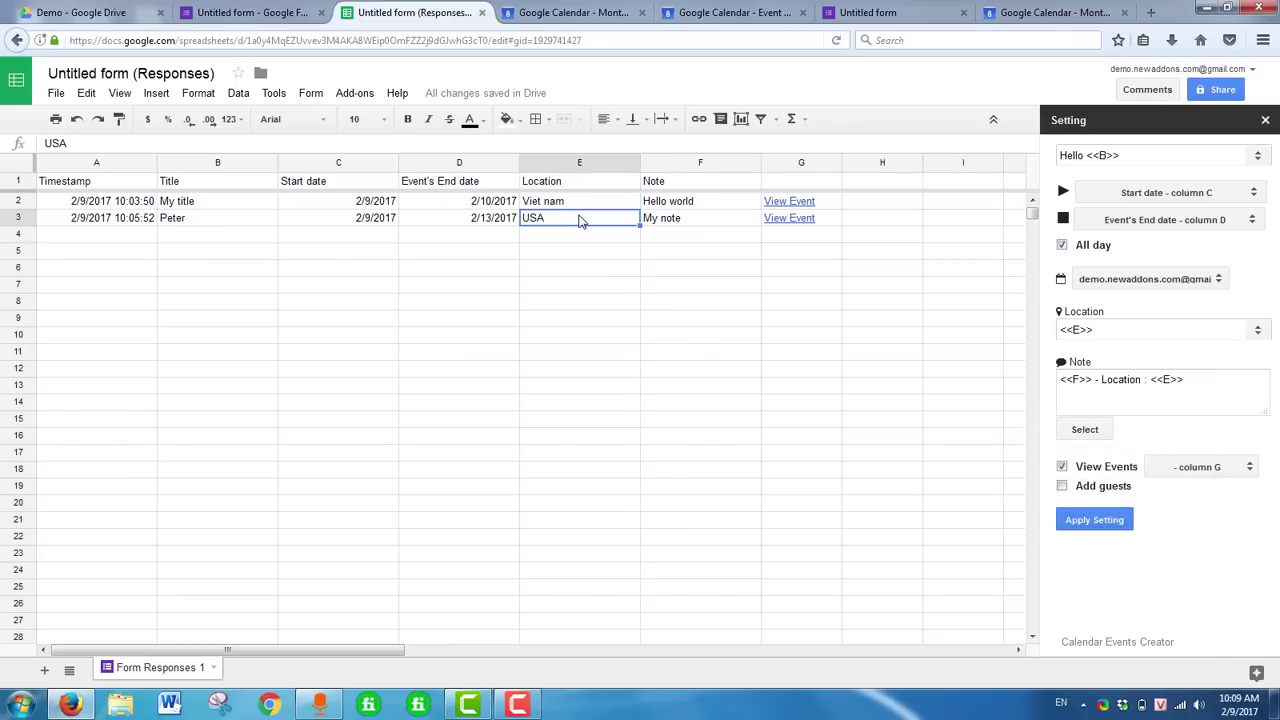
click(568, 18)
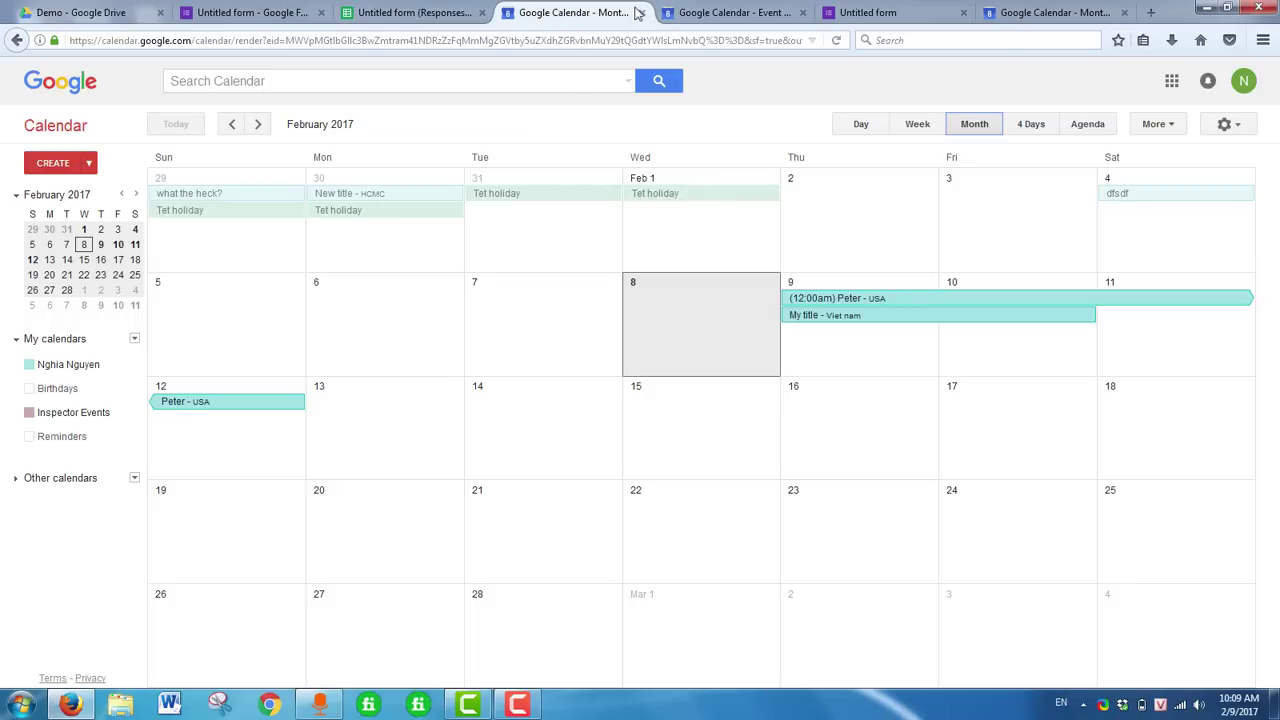
click(885, 12)
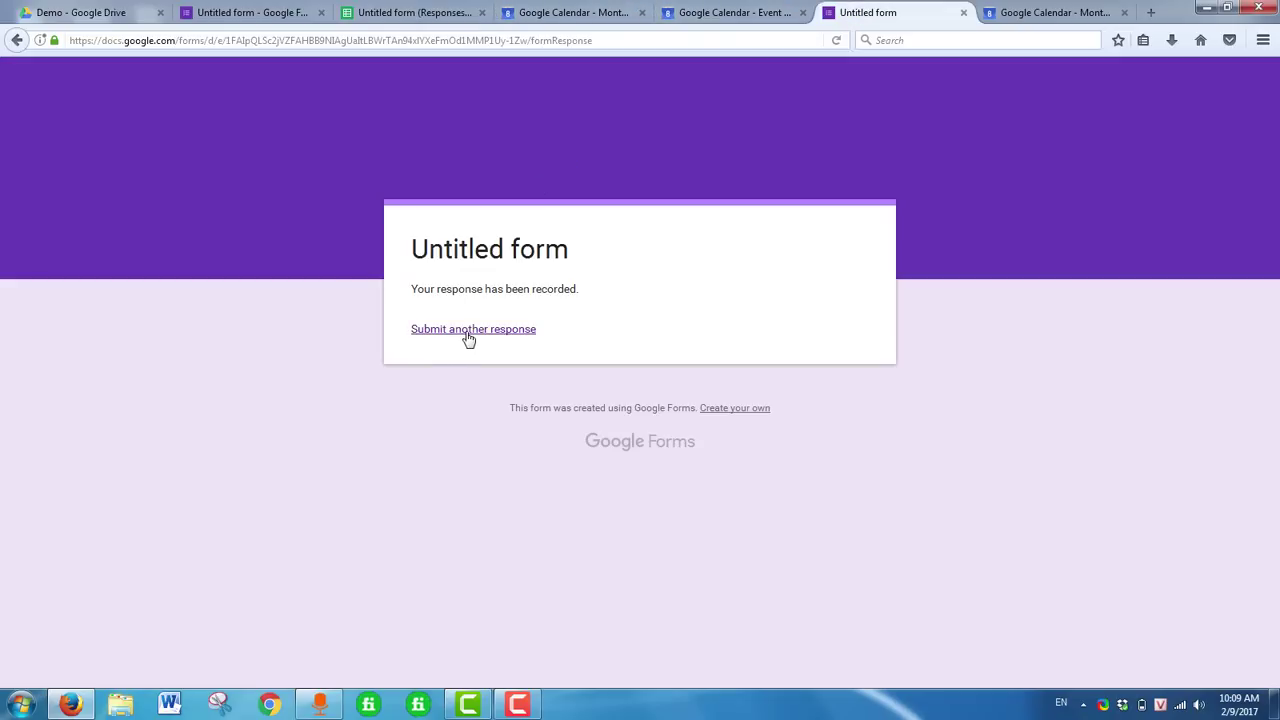
click(469, 337)
click(482, 375)
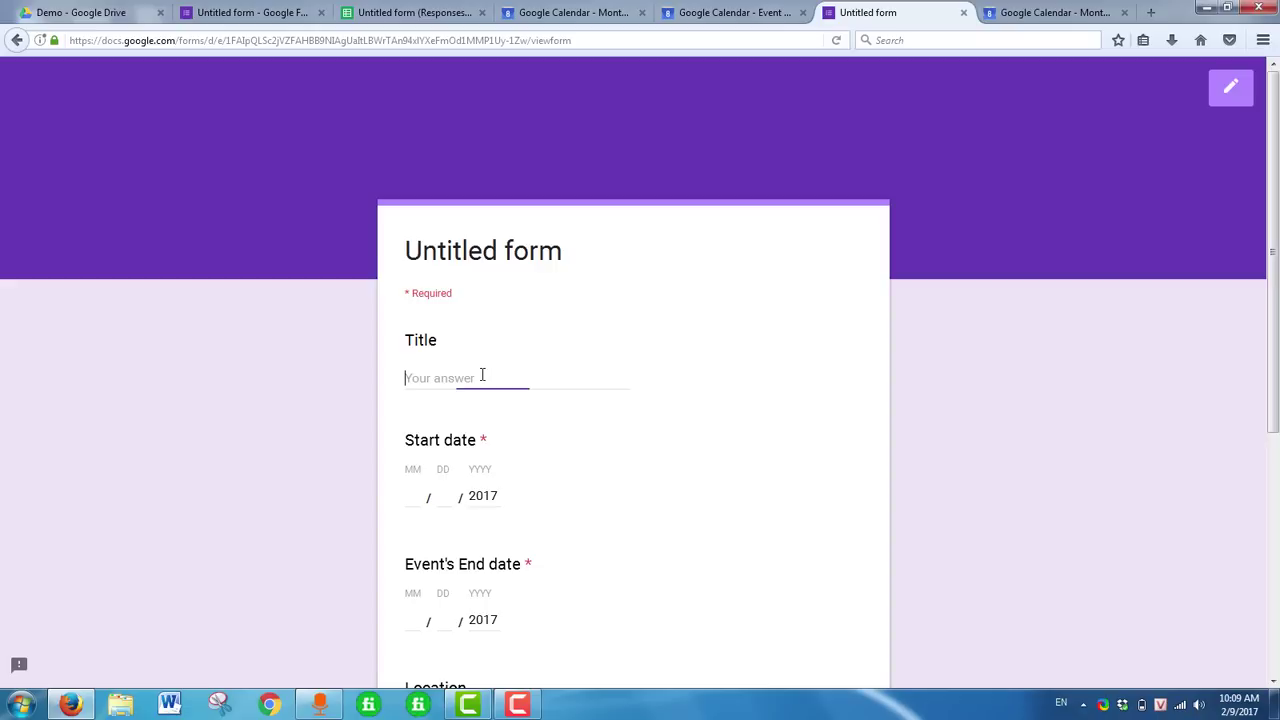
text(Hello)
key(BackSpace)
key(BackSpace)
key(BackSpace)
text(Mary)
key(Tab)
- Set the response's start date to 02/20/2017 and the event's end date to 02/28/2017
text(02)
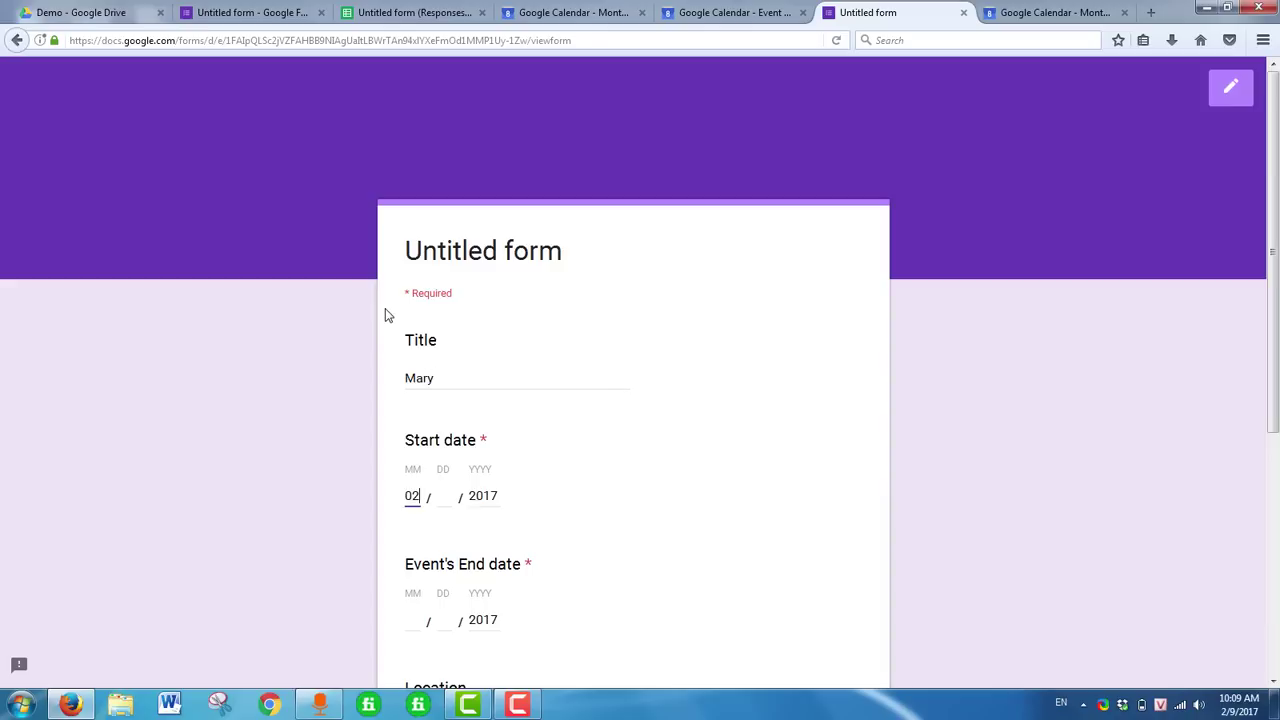
key(Tab)
text(20)
key(Tab)
key(Tab)
text(02)
key(Tab)
key(Tab)
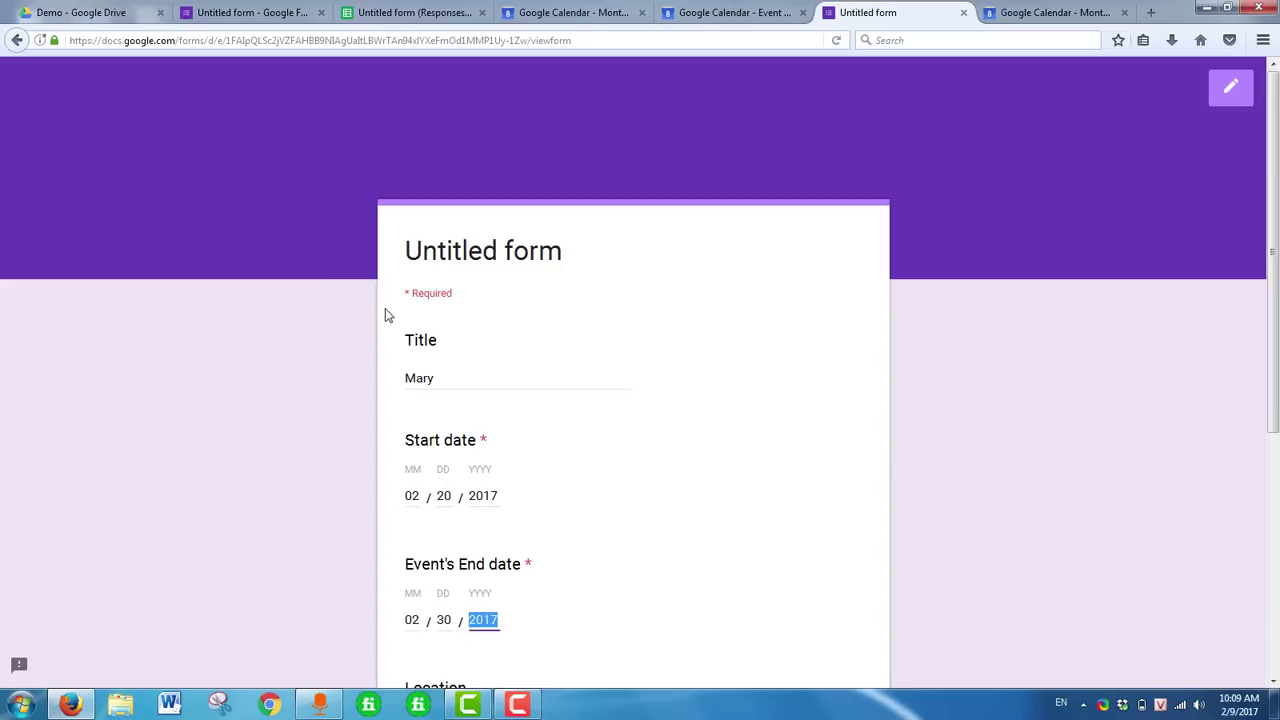
key(Tab)
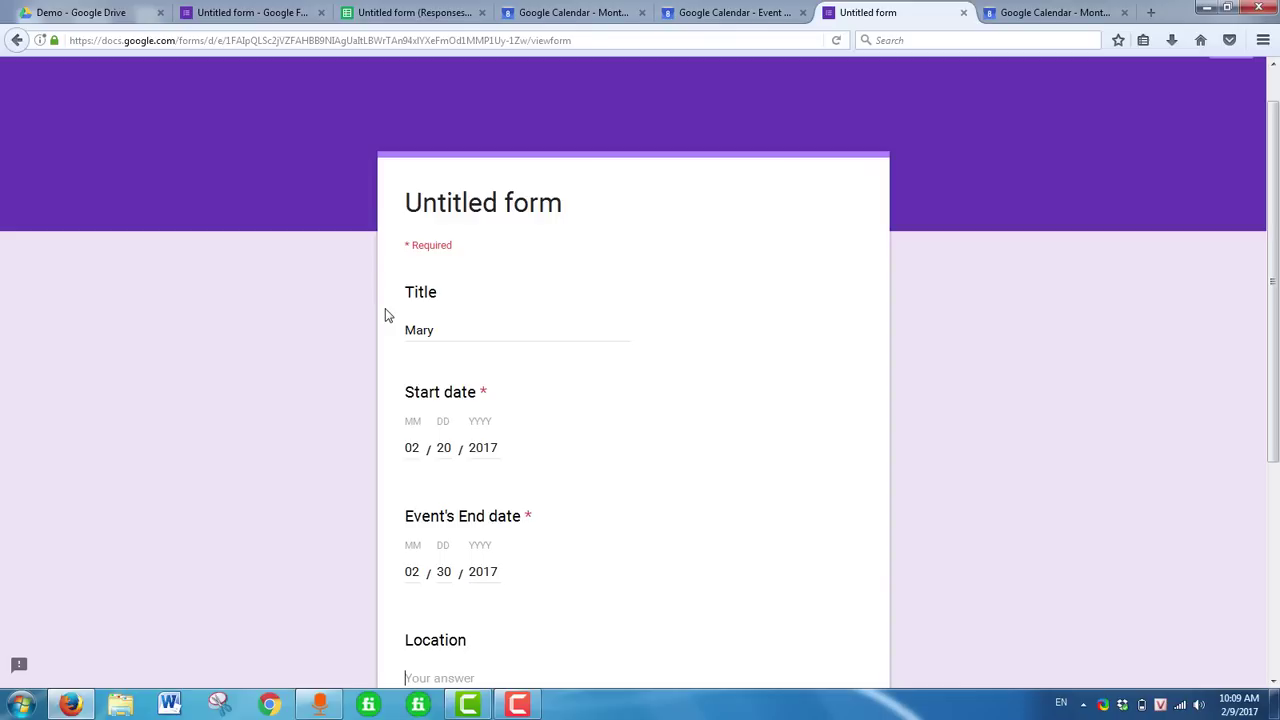
double_click(444, 572)
text(28)
- Enter "California" as the location and "Hello" as the note, and submit the form response
key(Tab)
text(c)
key(BackSpace)
text(California)
scroll(448, 572, down, 2)
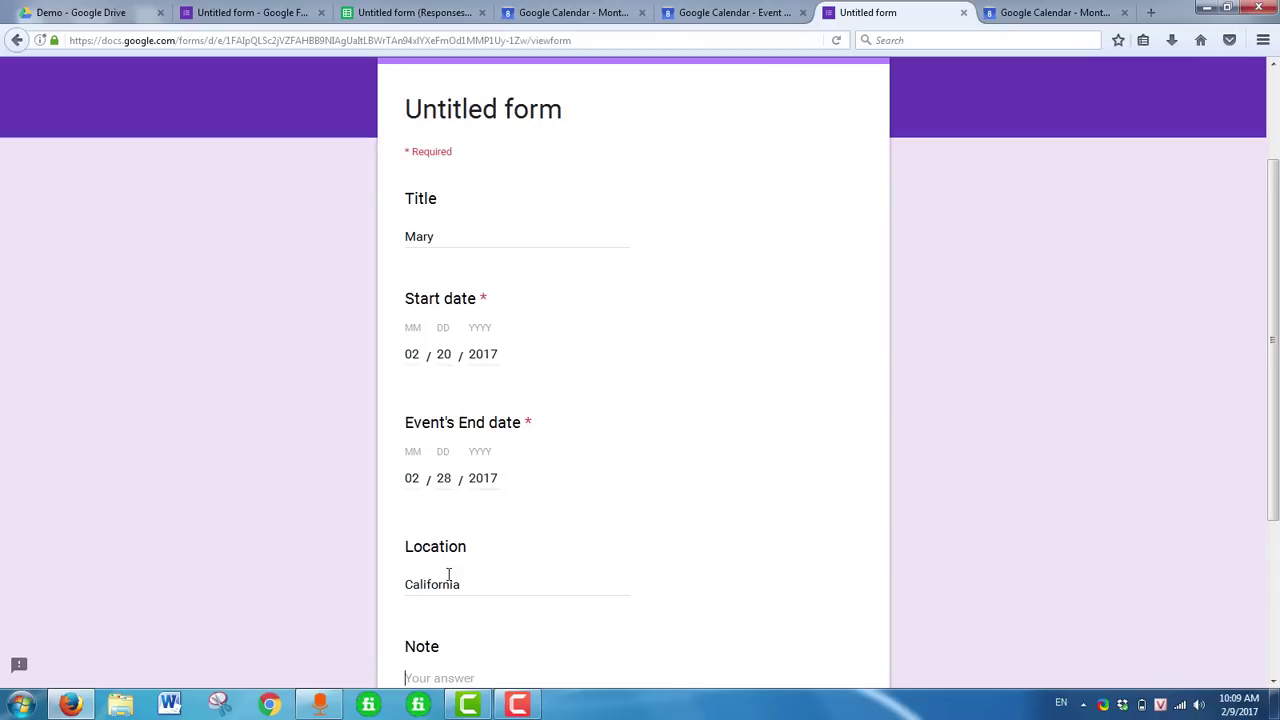
key(Tab)
text(Hello)
scroll(1276, 422, down, 4)
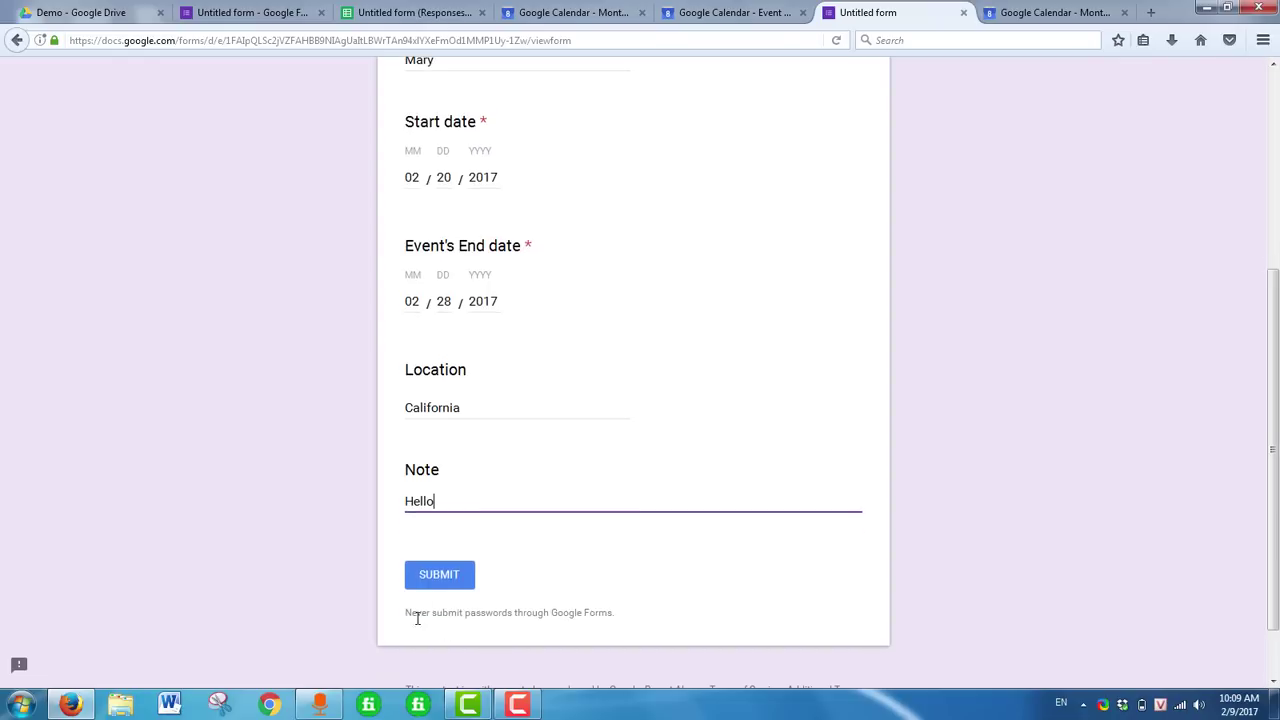
click(437, 578)
- Check the response spreadsheet for the new row and Google Calendar's February 2017 month view for its event
click(725, 12)
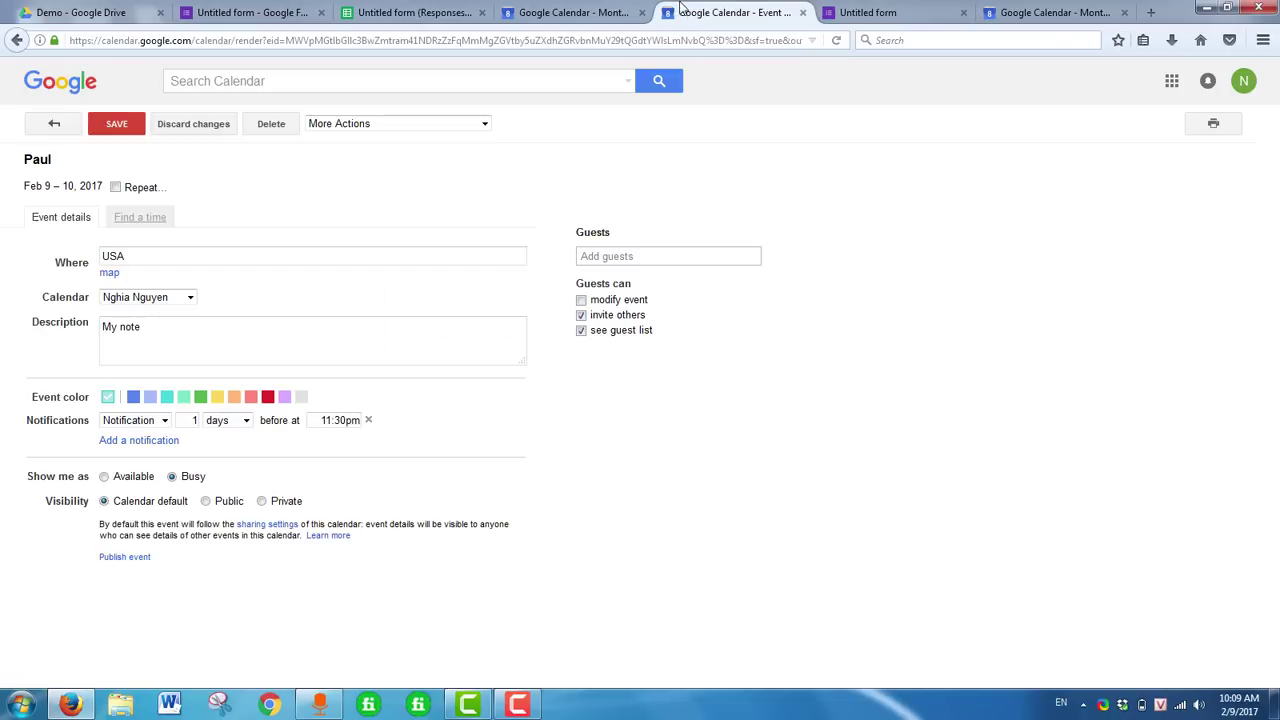
click(570, 12)
click(410, 12)
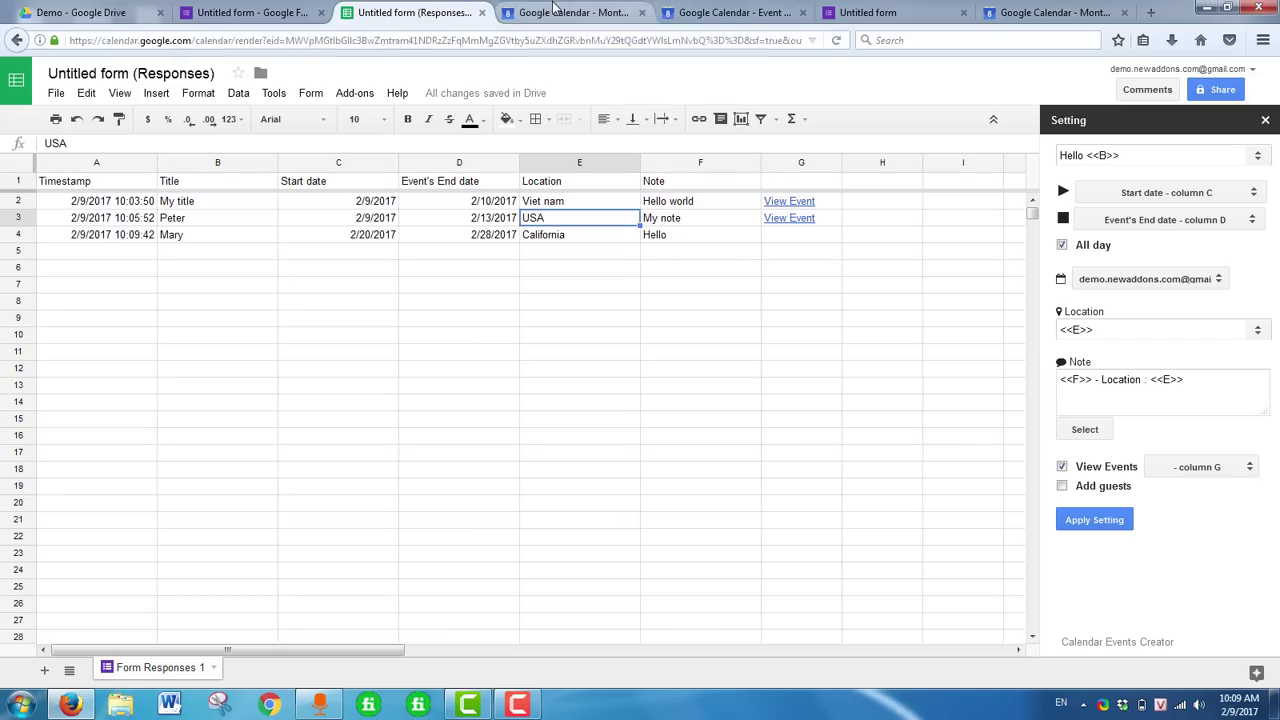
click(557, 12)
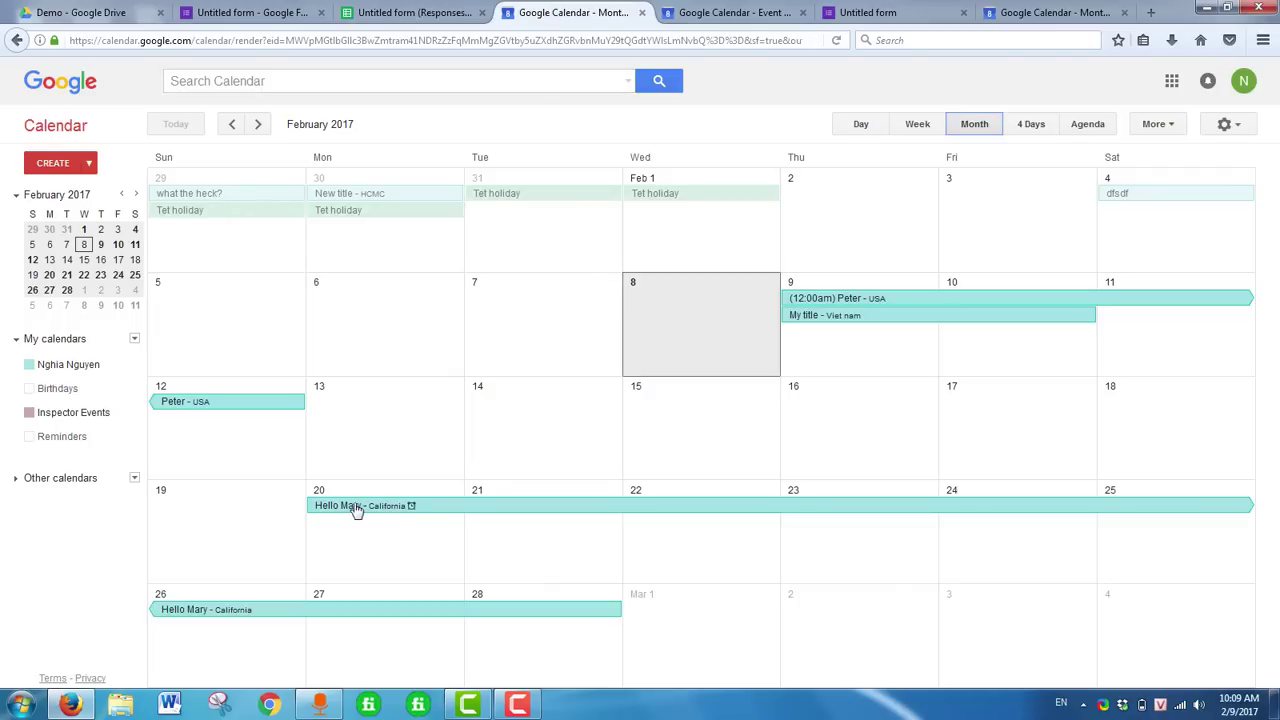
- Return to the response spreadsheet and compare row 4's title with the title and note templates in the add-on settings
click(415, 12)
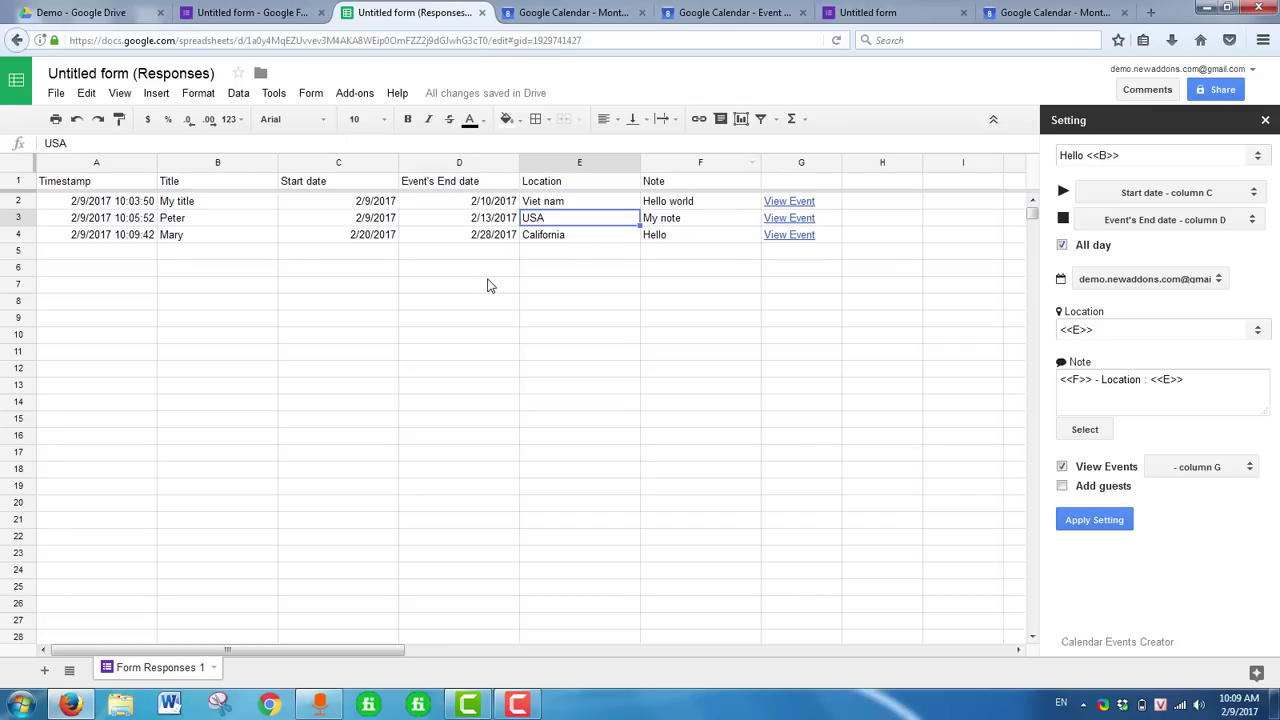
click(197, 237)
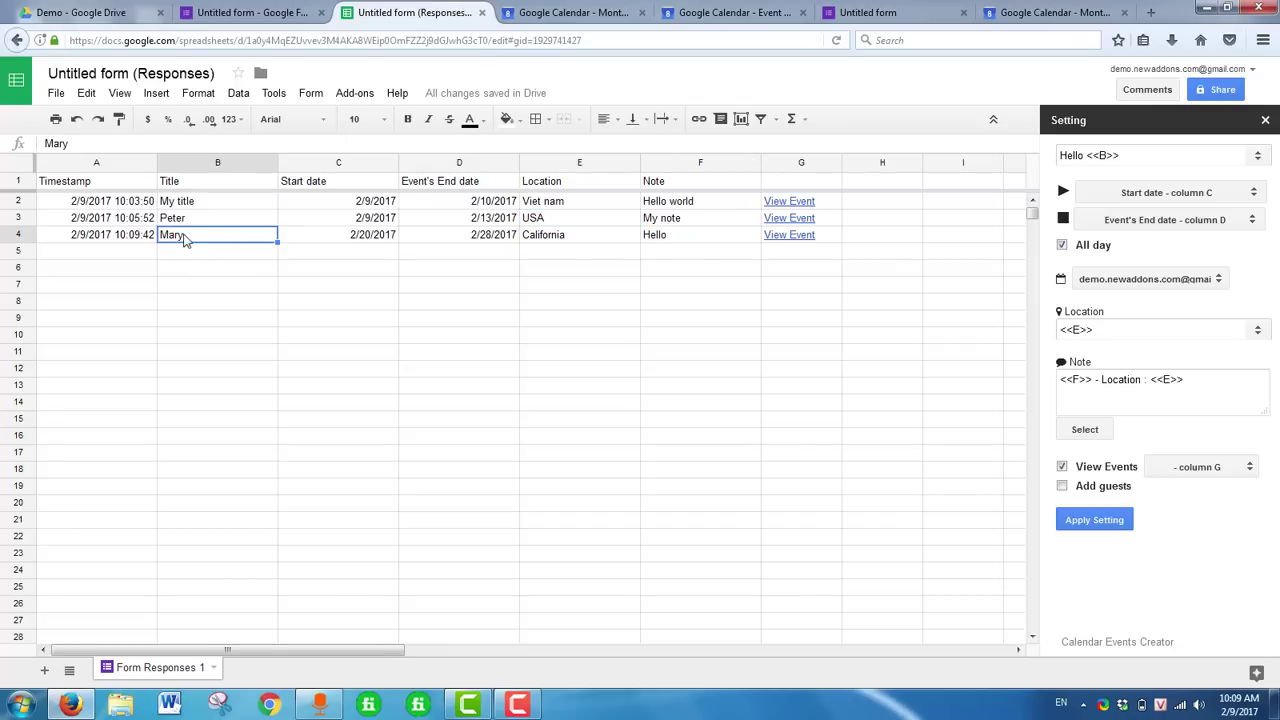
mouse_move(1115, 160)
mouse_move(1088, 375)
- Open the February 20–28 event's details in Google Calendar and compare its description with the note template in the spreadsheet's add-on settings
click(735, 12)
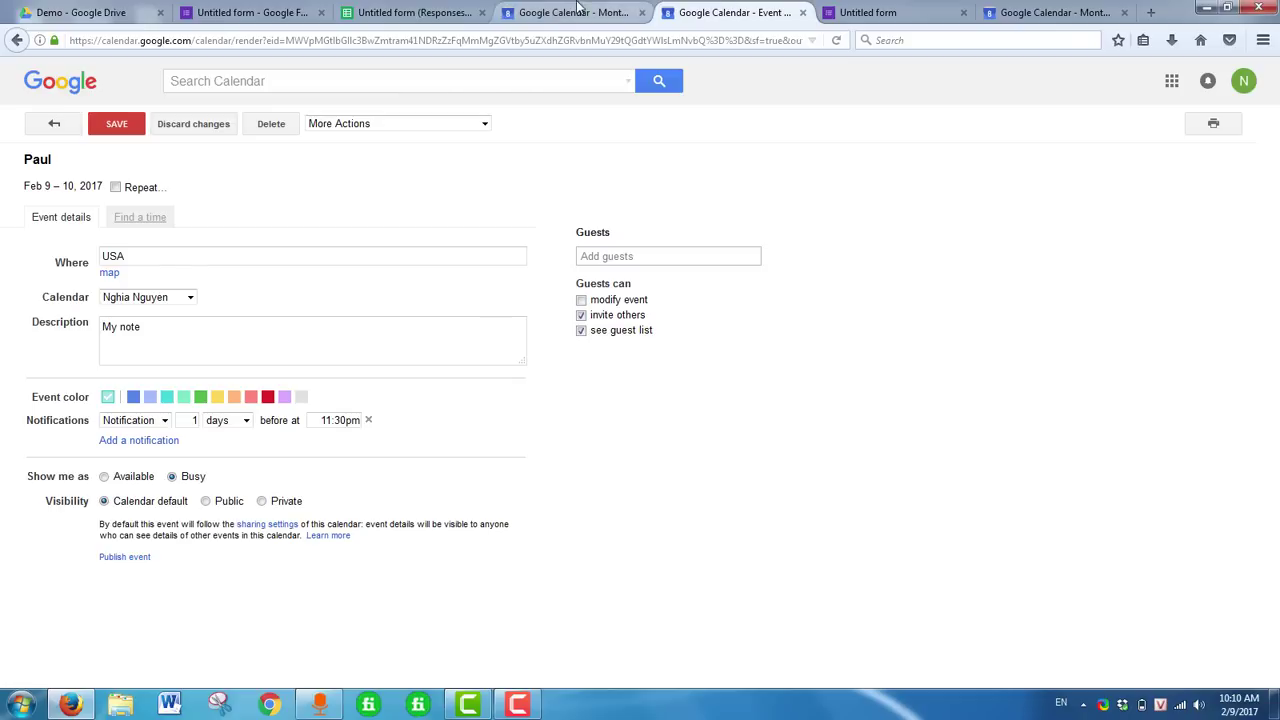
click(573, 12)
click(343, 507)
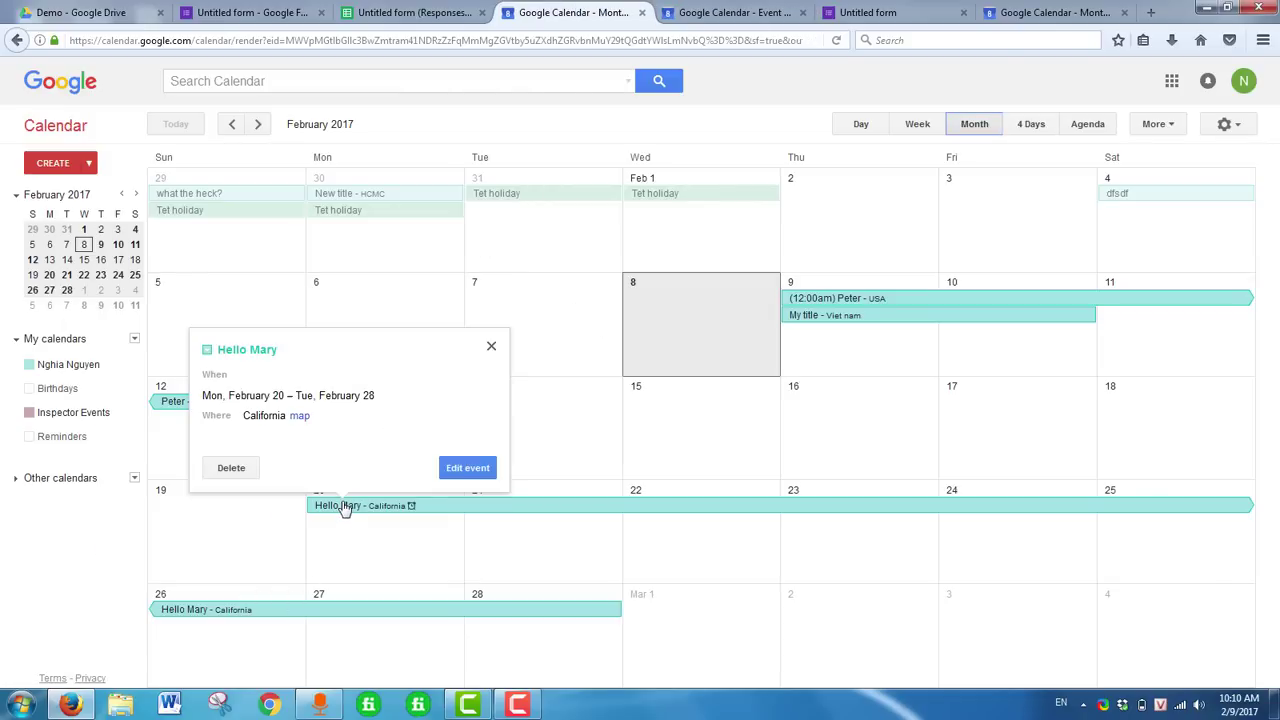
click(445, 476)
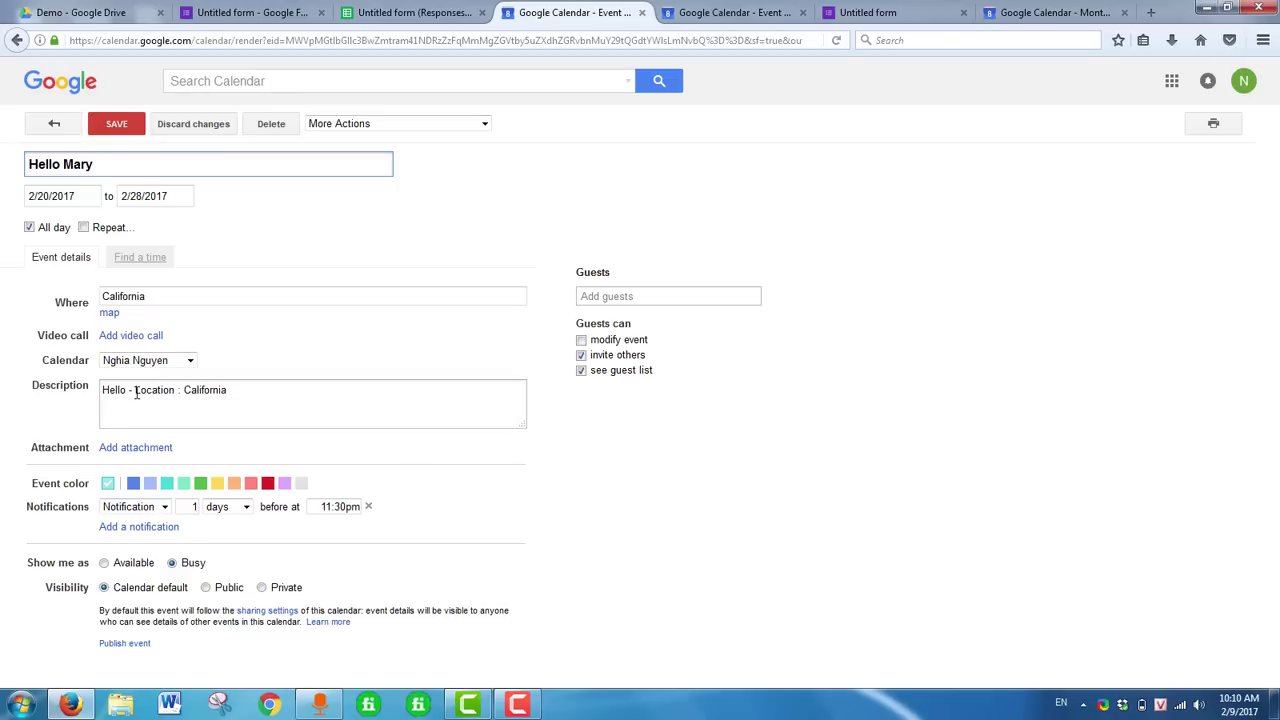
click(410, 12)
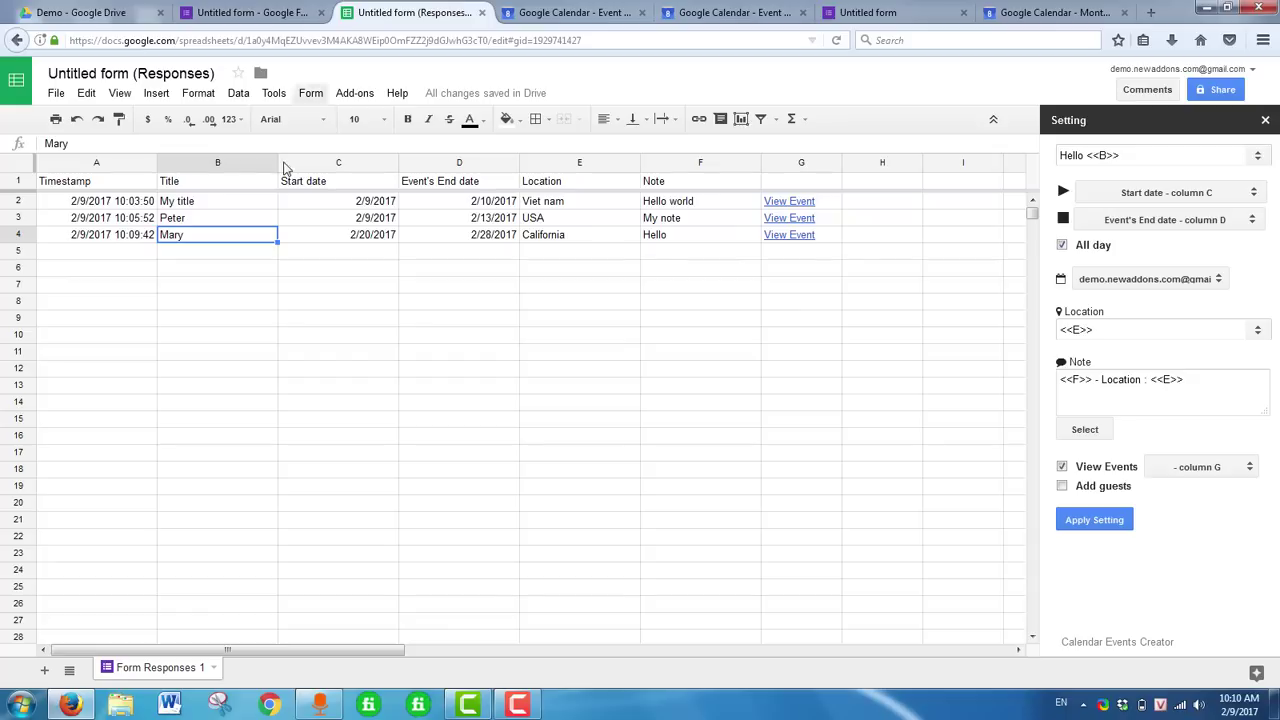
triple_click(1089, 381)
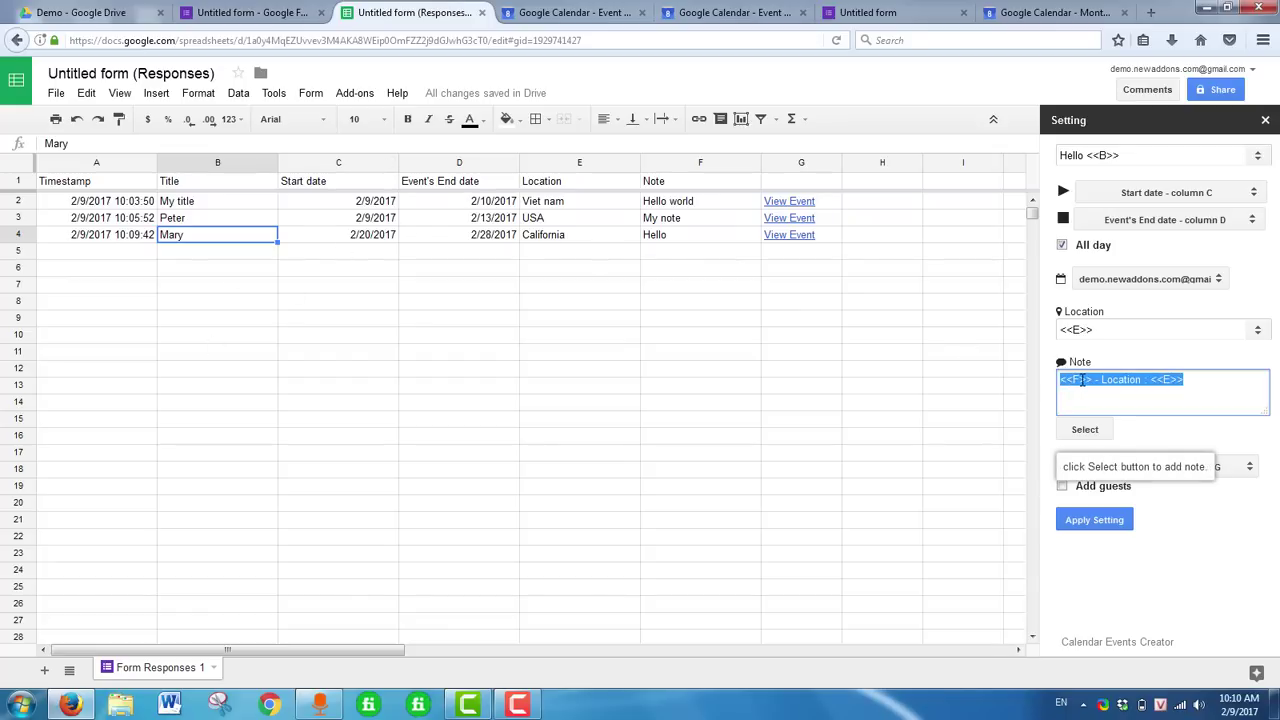